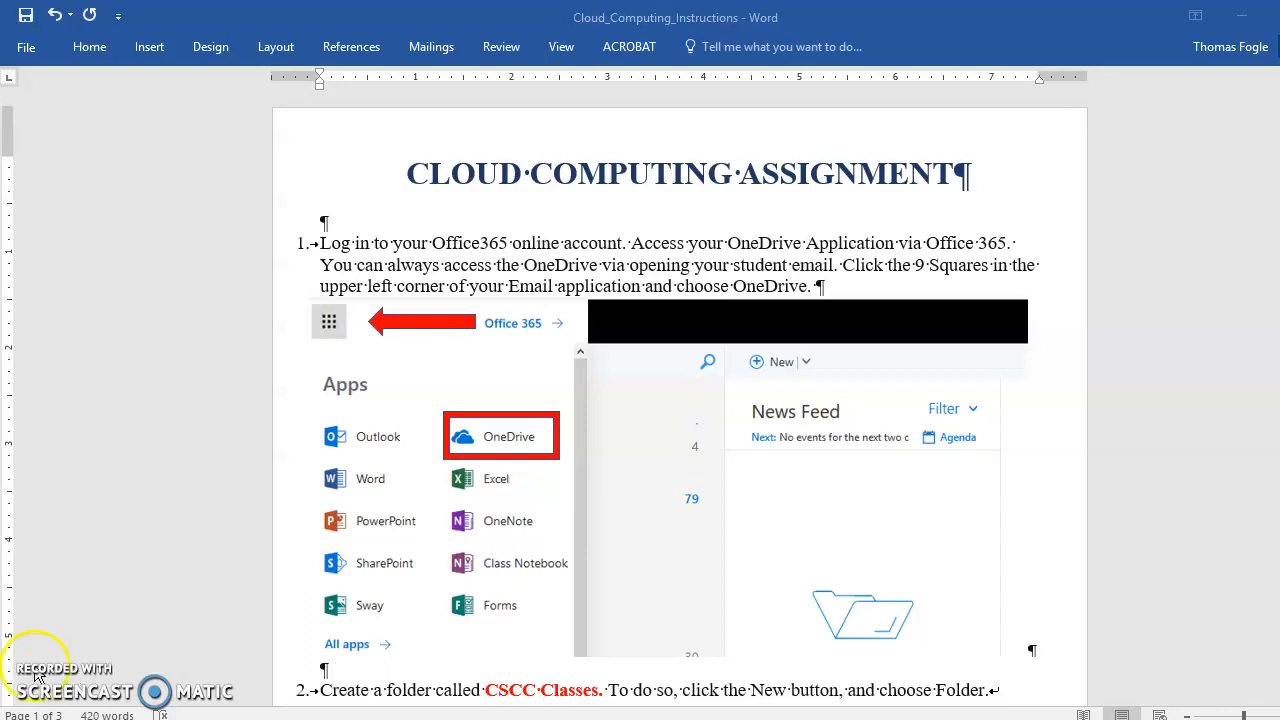
Step: Leave the Cloud Computing instructions in Word and switch to the Firefox browser window
left_click(173, 670)
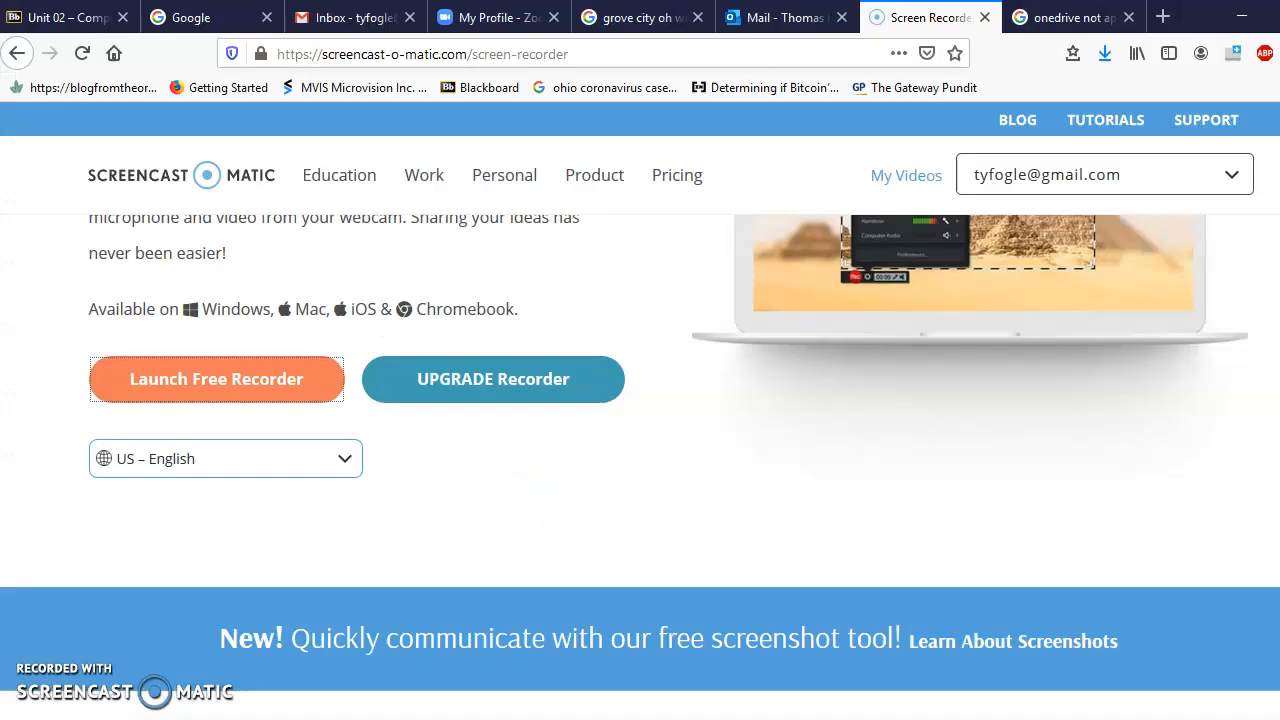
Step: Go to the Outlook mail tab and launch OneDrive from the Office app launcher
left_click_drag(497, 22, 655, 20)
left_click(766, 20)
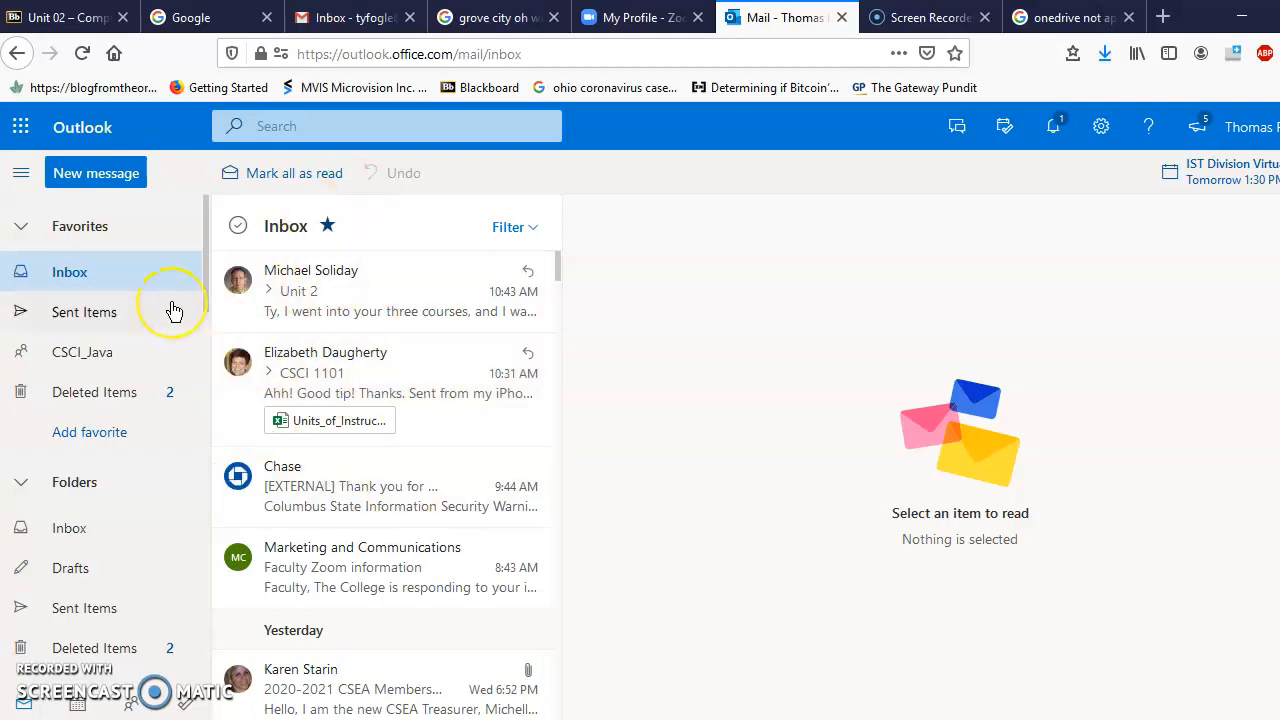
left_click(23, 136)
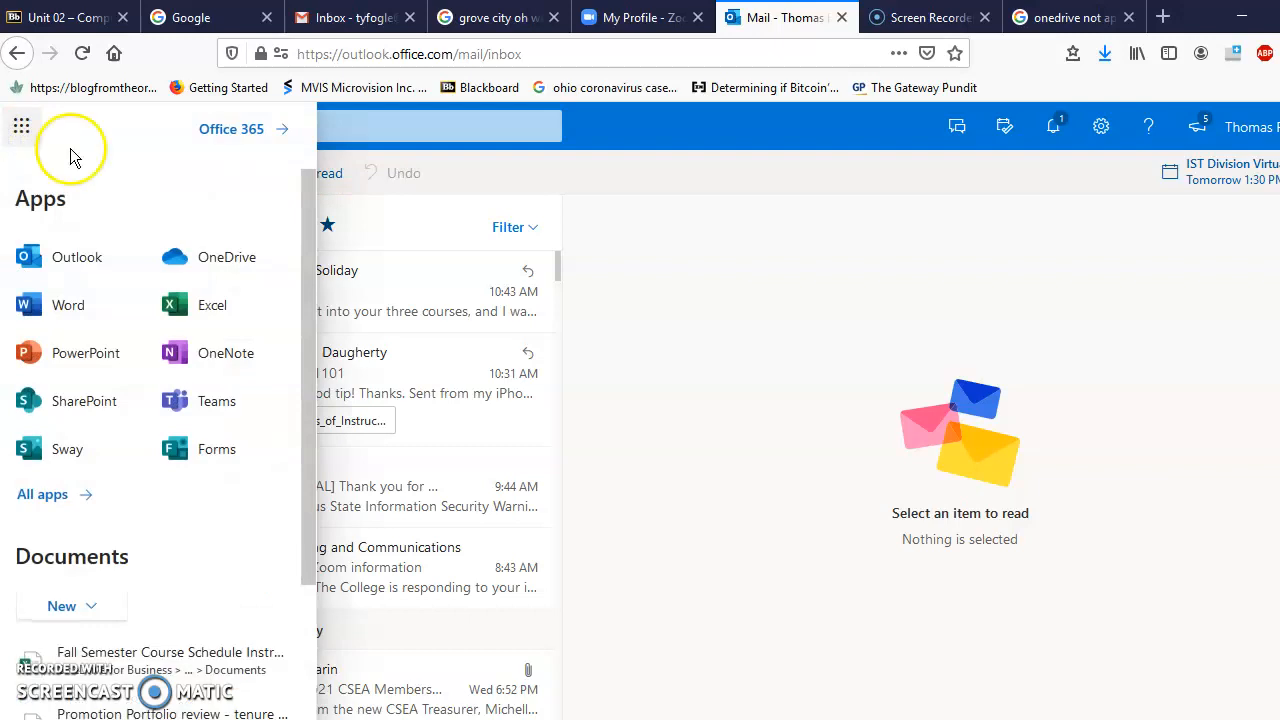
left_click(228, 257)
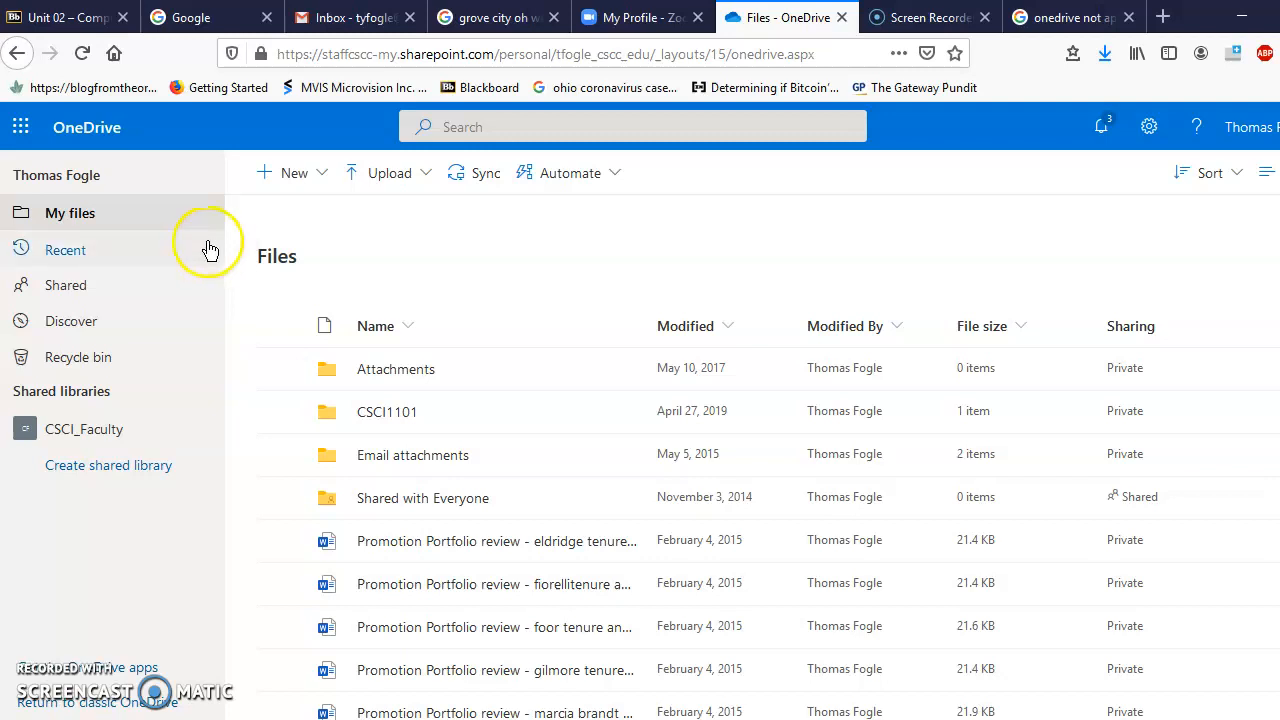
Step: Create a new folder named 'CSCC Classes' in OneDrive My files
left_click(321, 180)
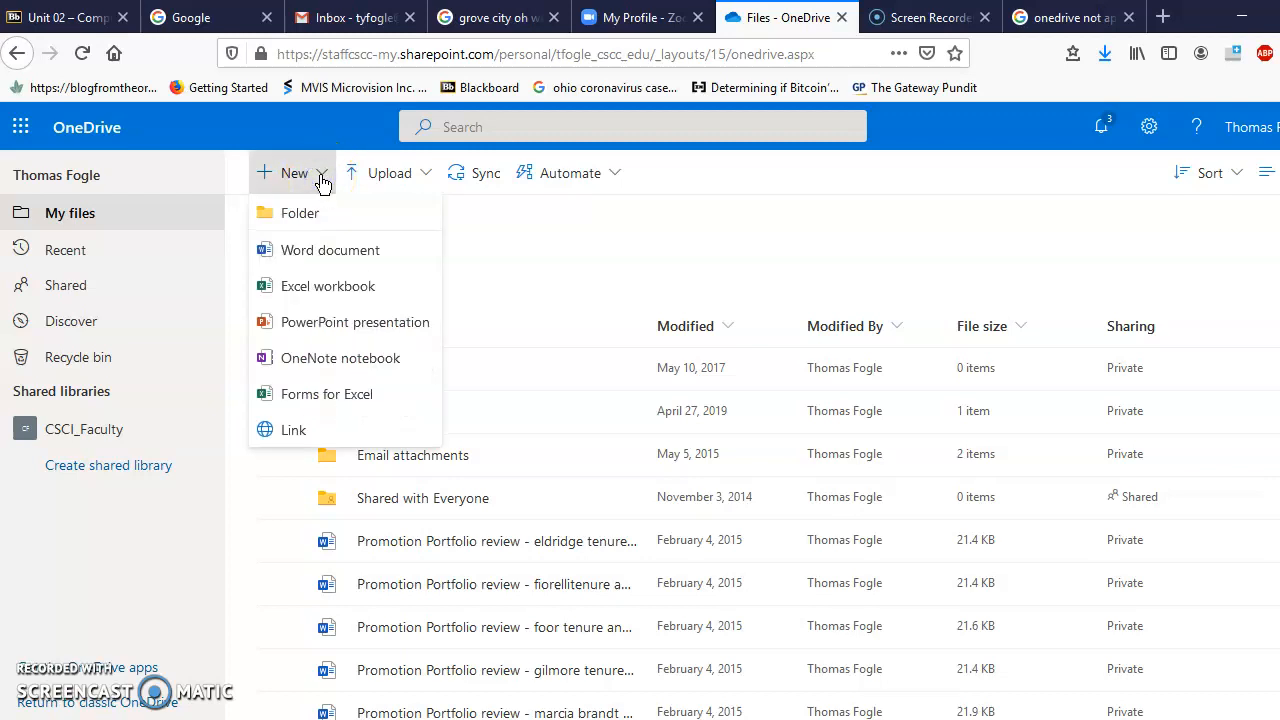
left_click(300, 216)
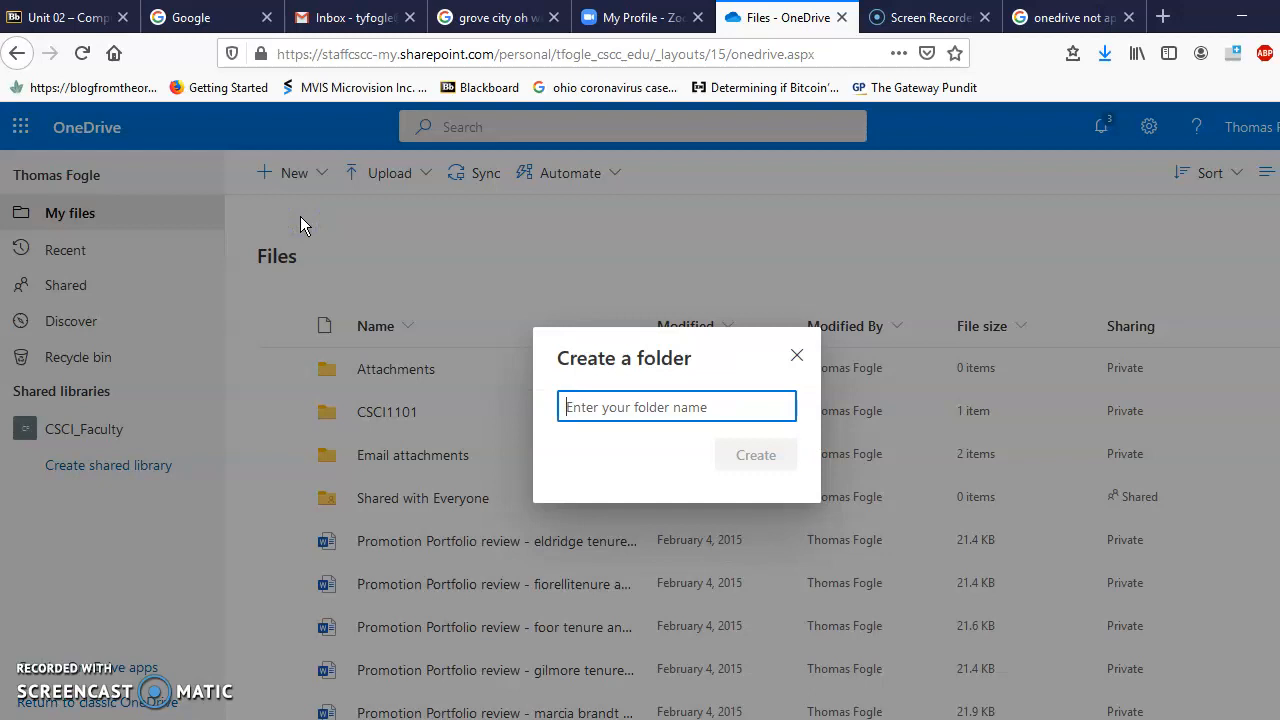
type("CScc")
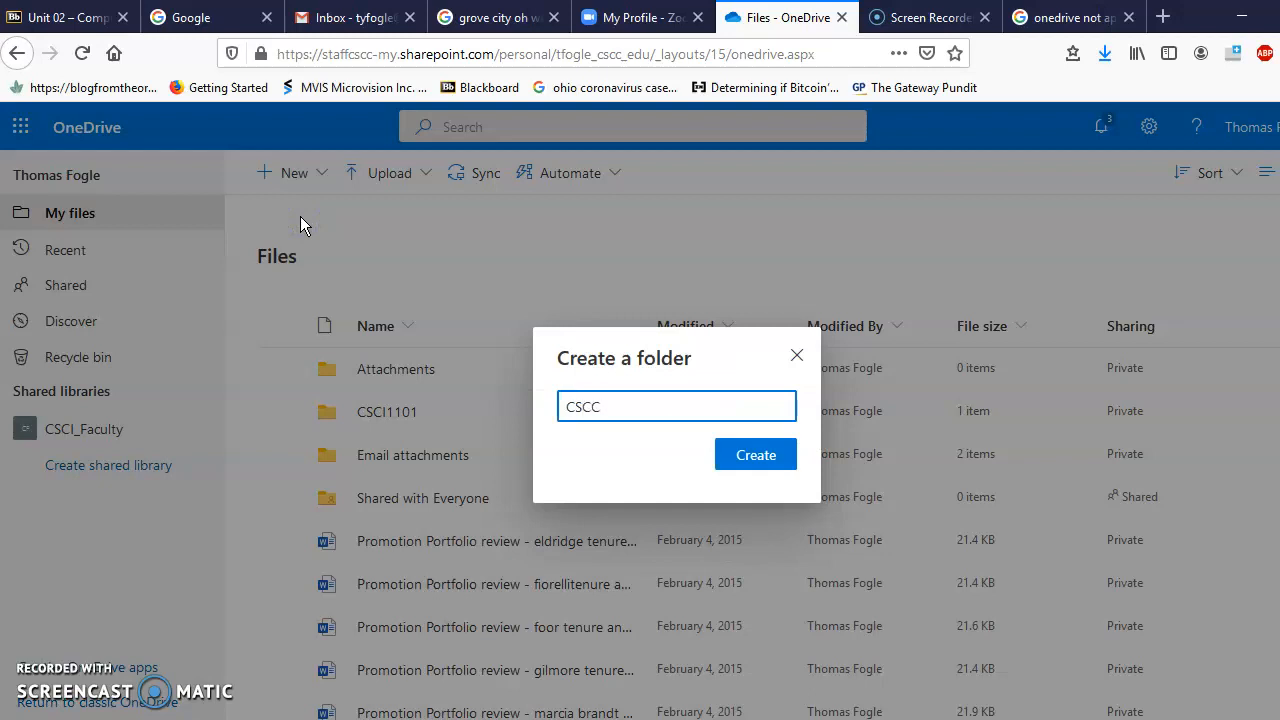
type(" Classes")
left_click(746, 452)
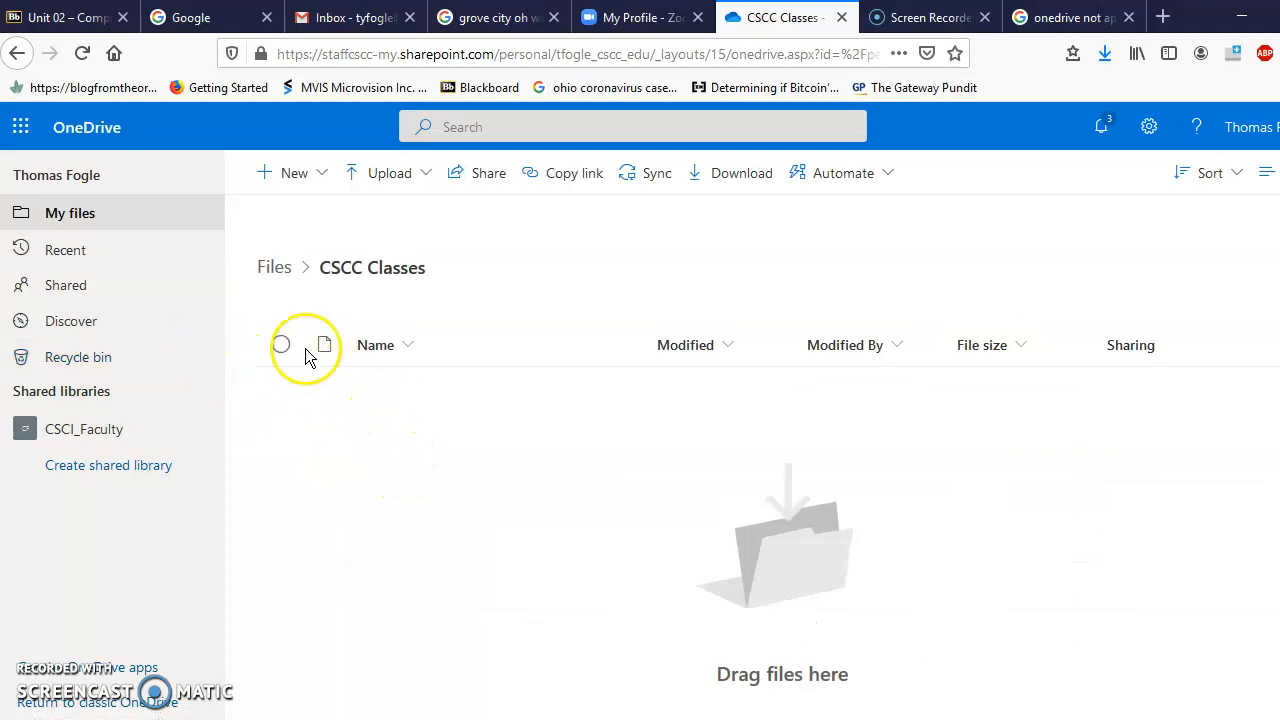
Step: Create a subfolder named CSCI1101_Fogle inside CSCC Classes, fixing the typo in the name
left_click(312, 175)
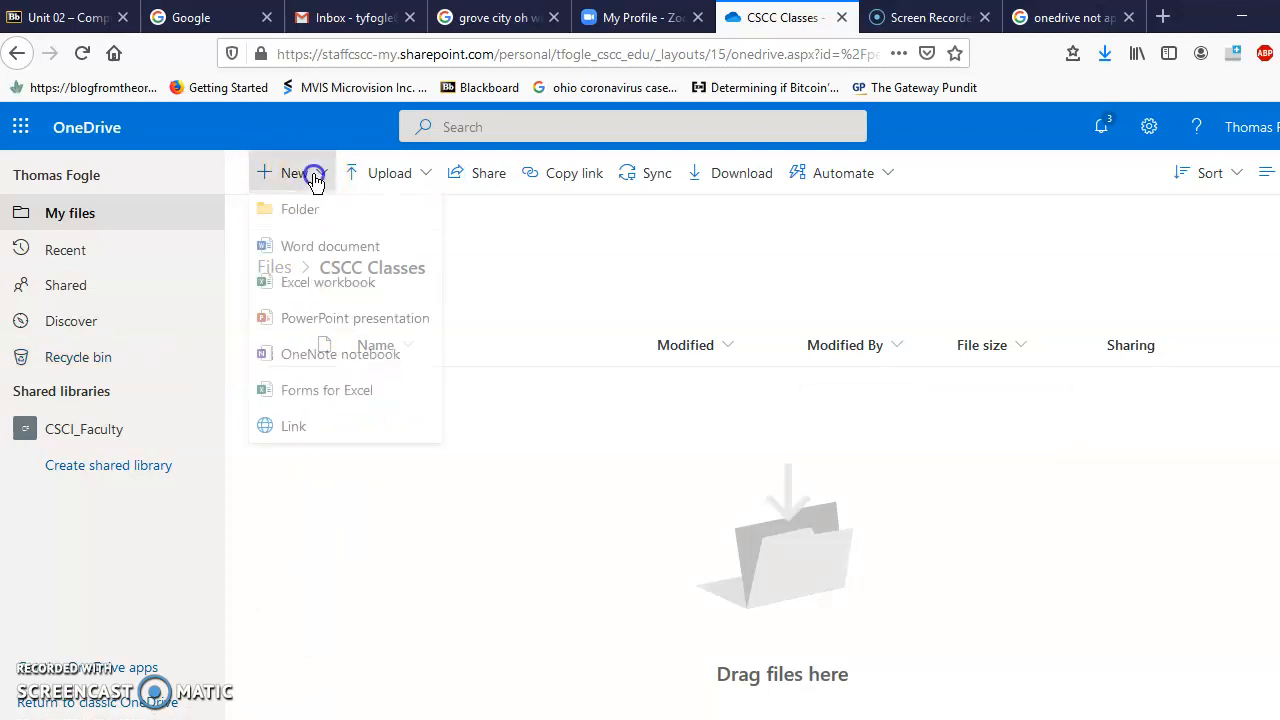
left_click(310, 214)
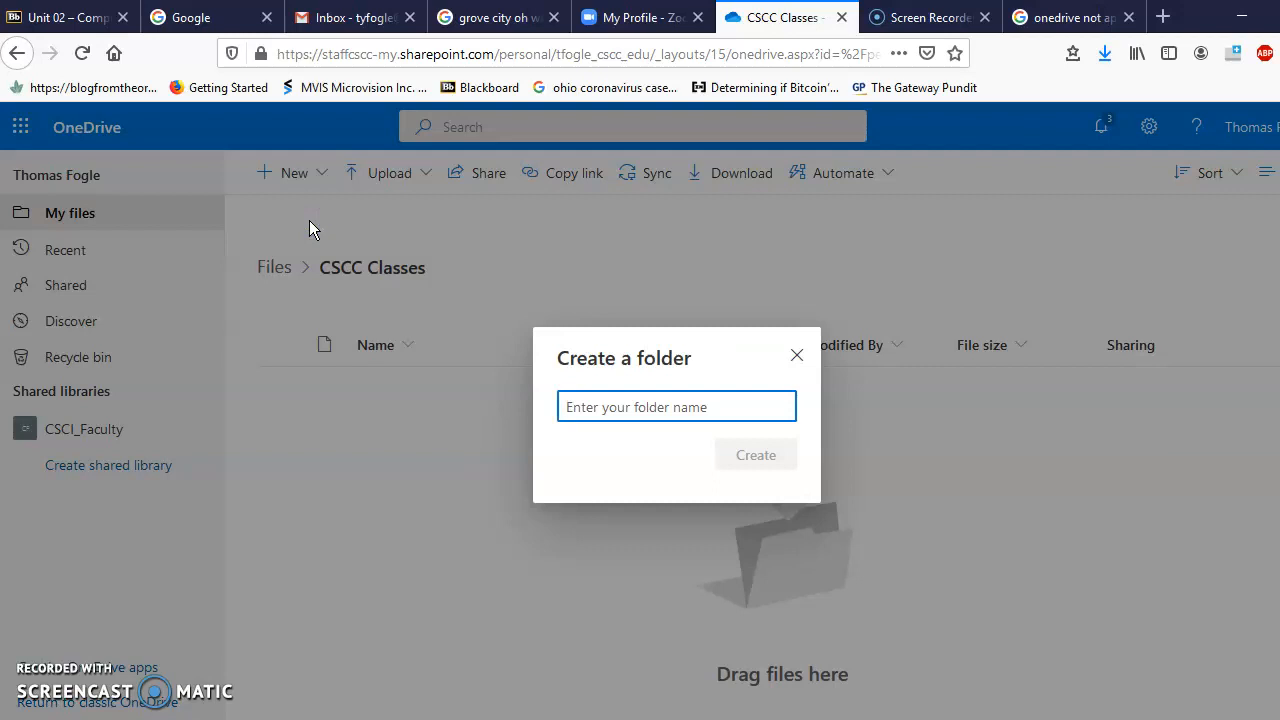
type("CS")
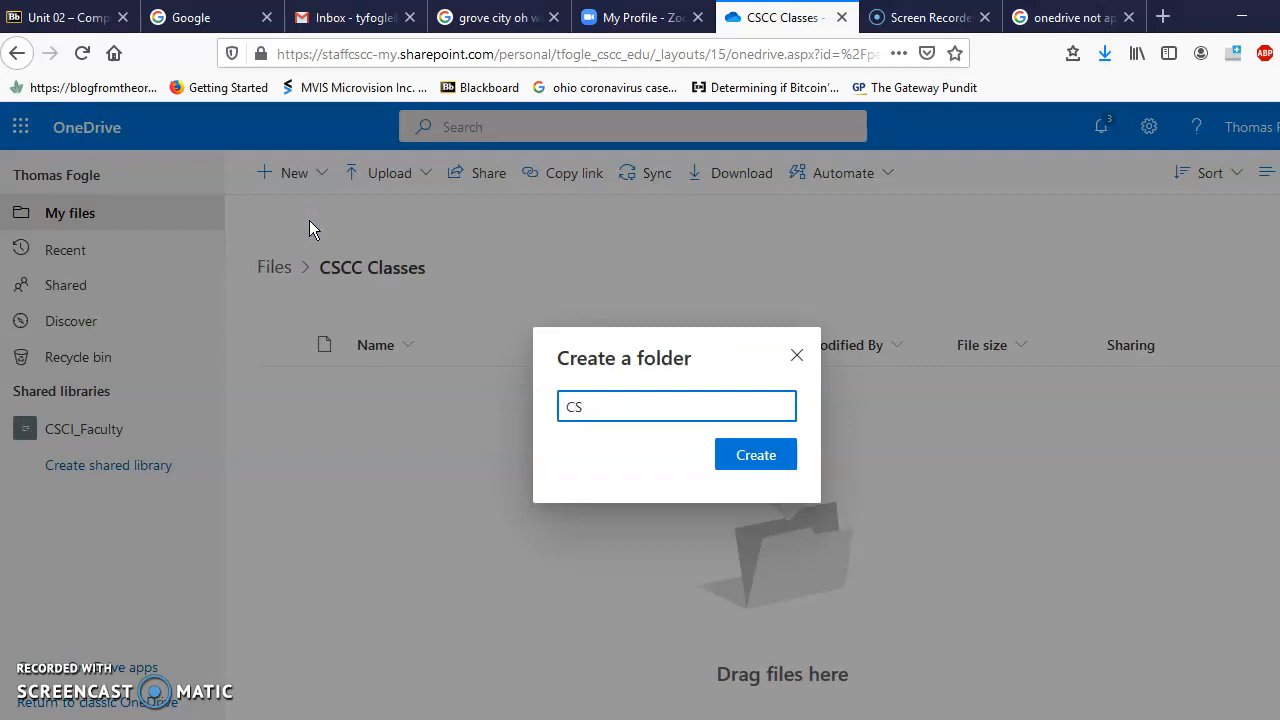
type("CI11-1_Fogle")
left_click(613, 407)
key("Delete")
type("0")
left_click(728, 403)
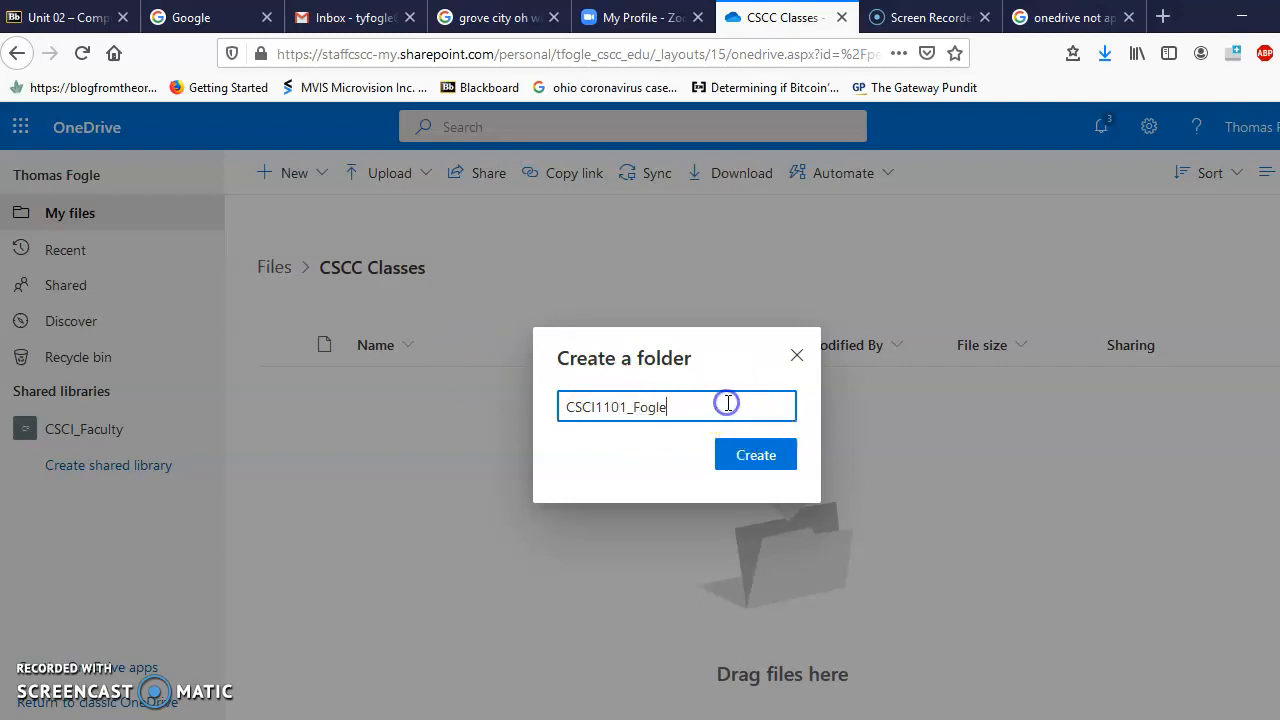
left_click(743, 457)
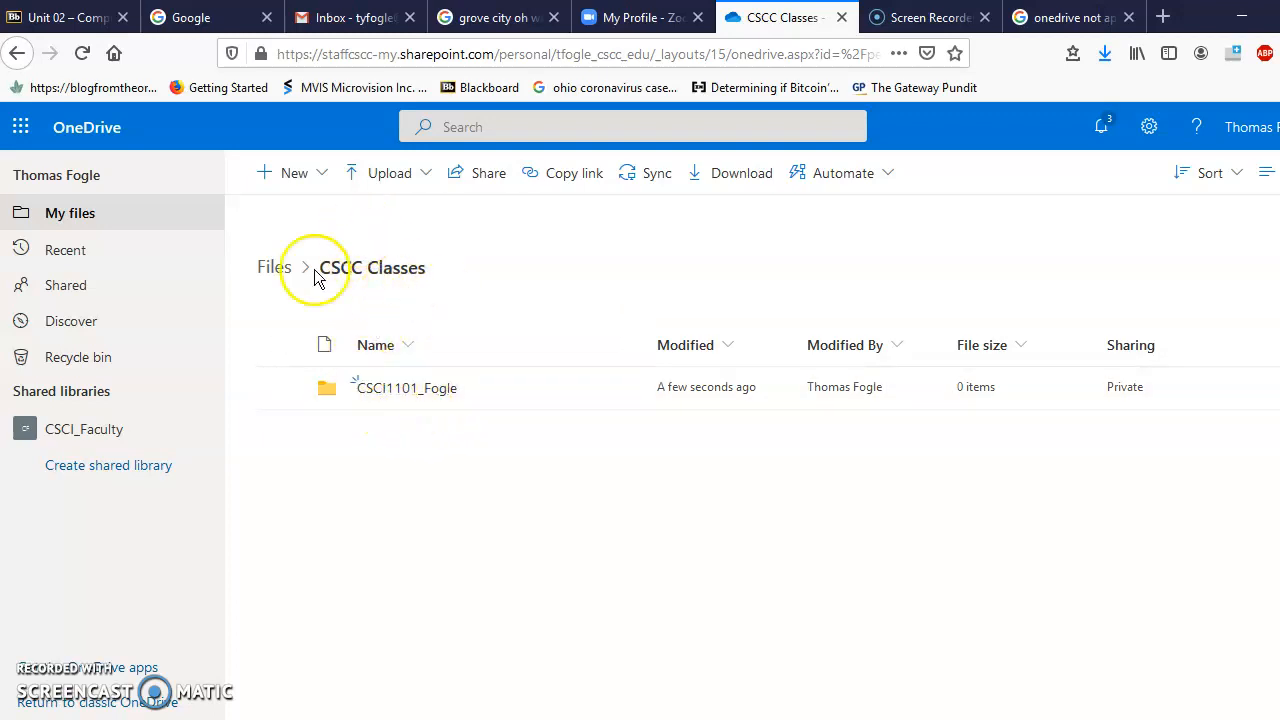
Step: Open CSCI1101_Fogle and create a folder named Unit1 inside it, with no space
left_click(393, 396)
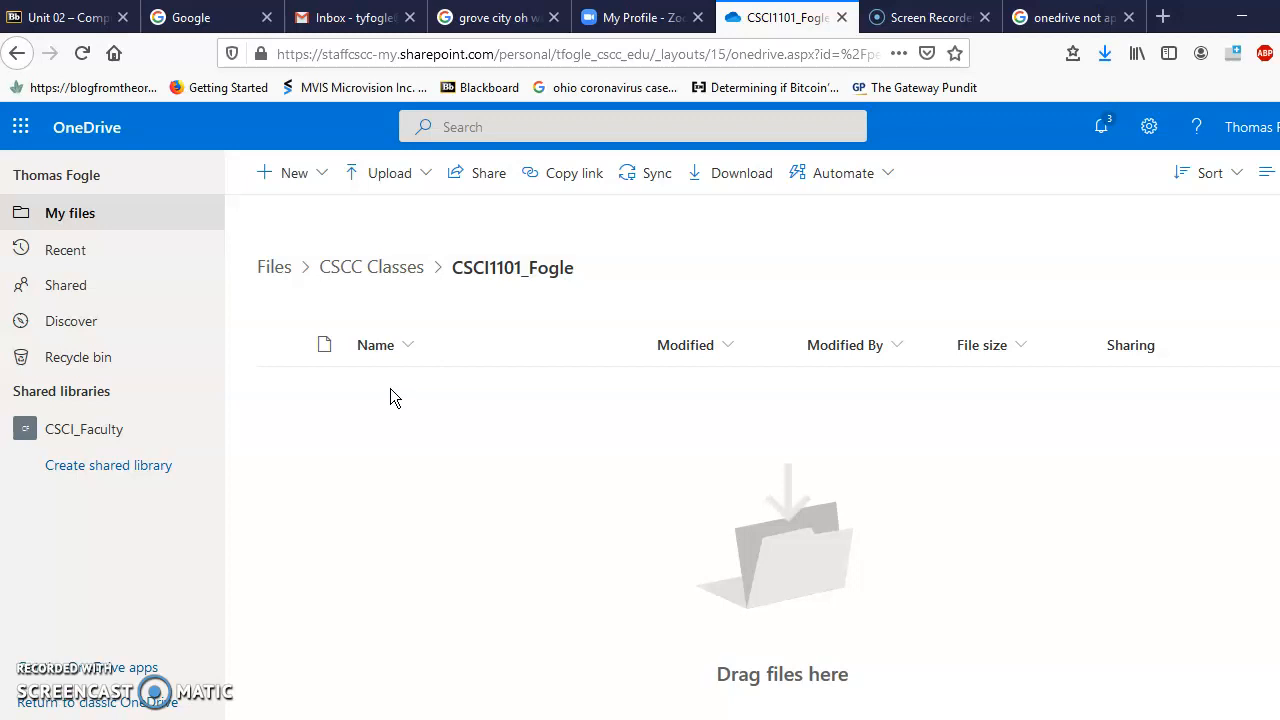
left_click(318, 174)
left_click(302, 218)
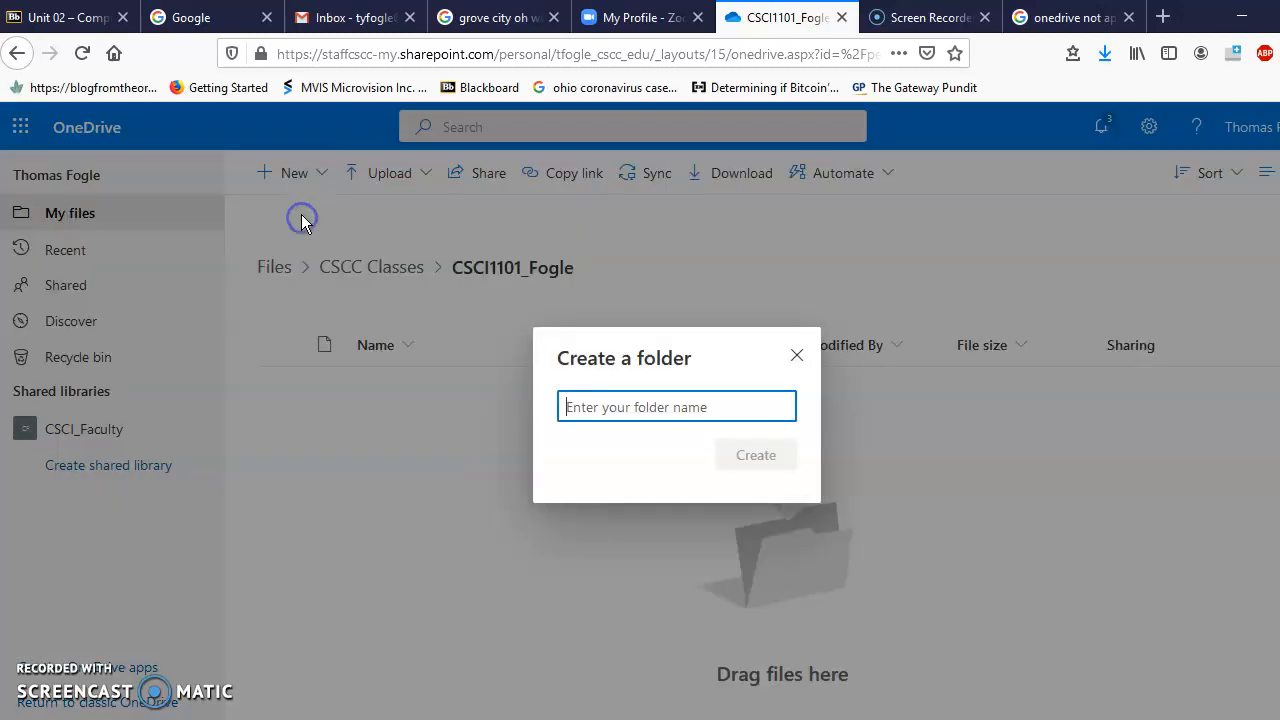
type("Unit 1")
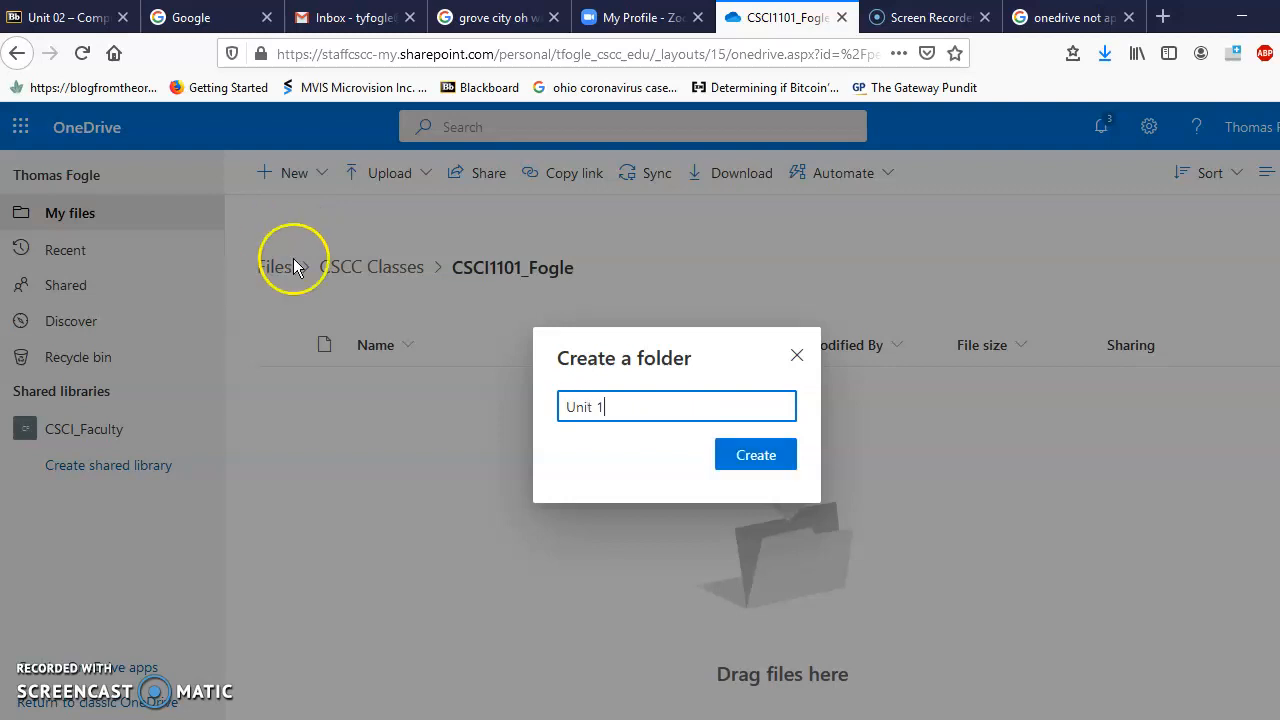
left_click(600, 406)
left_click(636, 408)
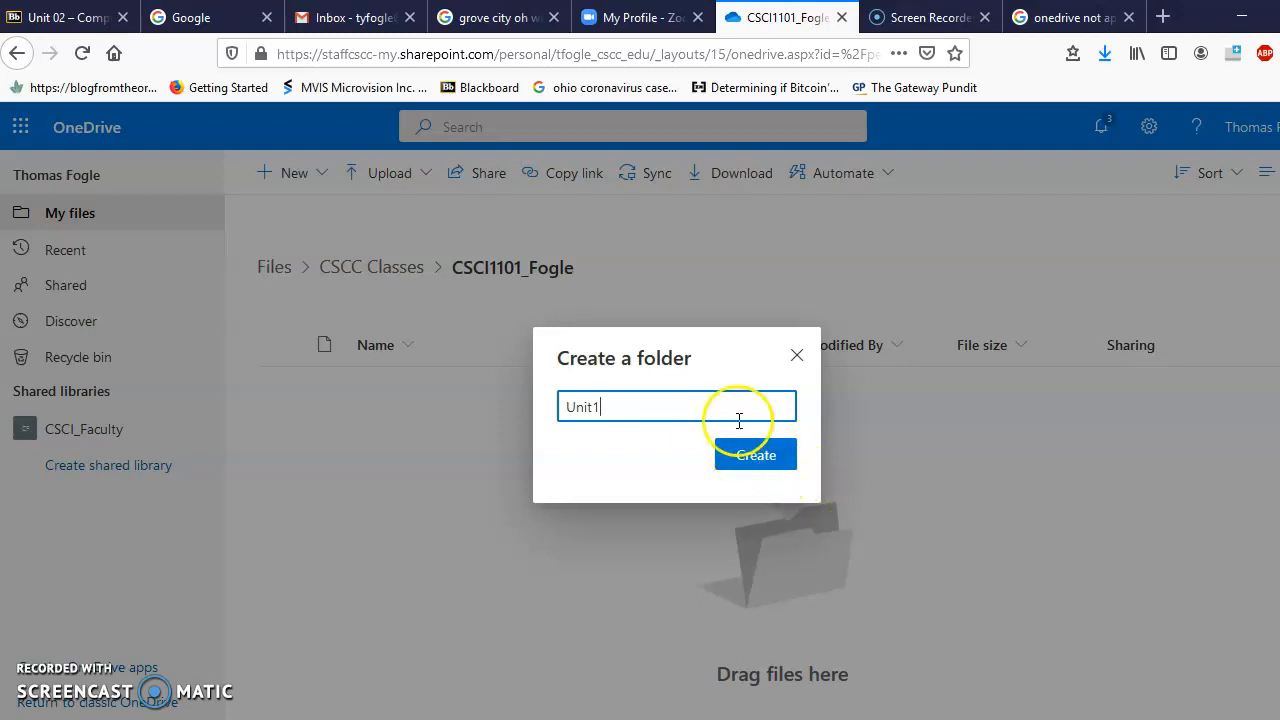
left_click(756, 457)
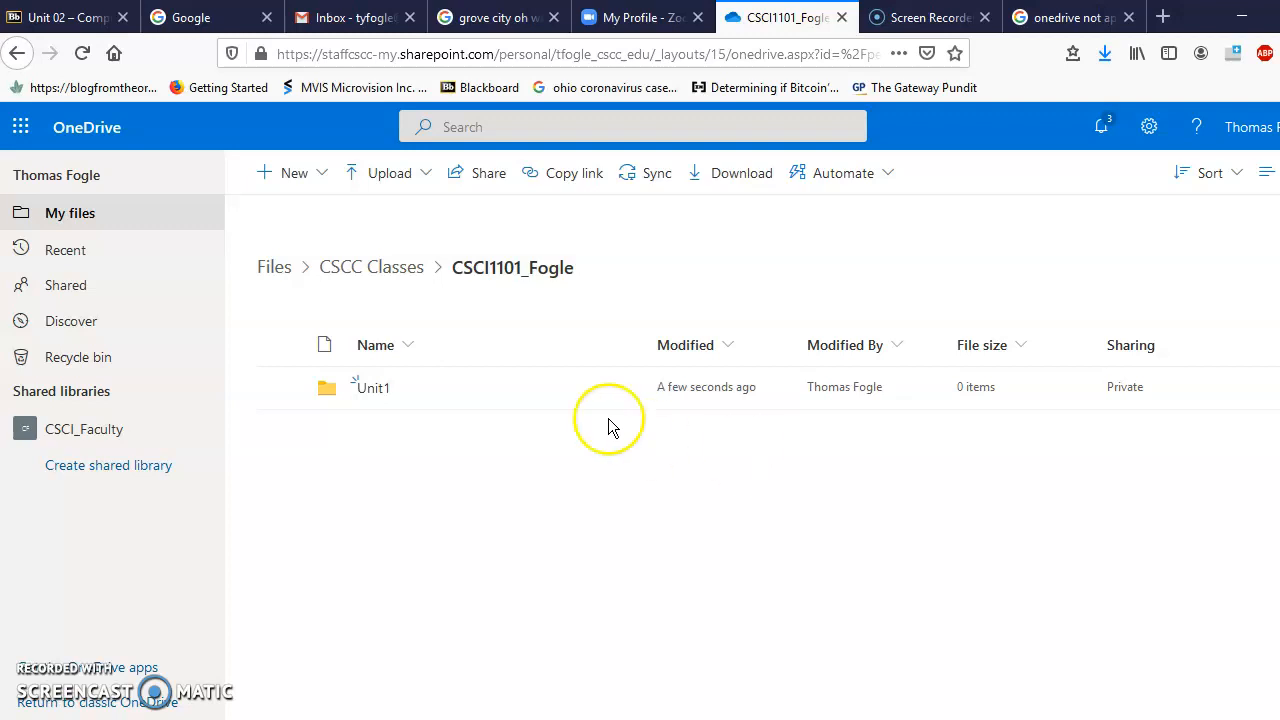
Step: Create a second folder named Unit2 beside Unit1, then bring the Word instructions forward
left_click(318, 177)
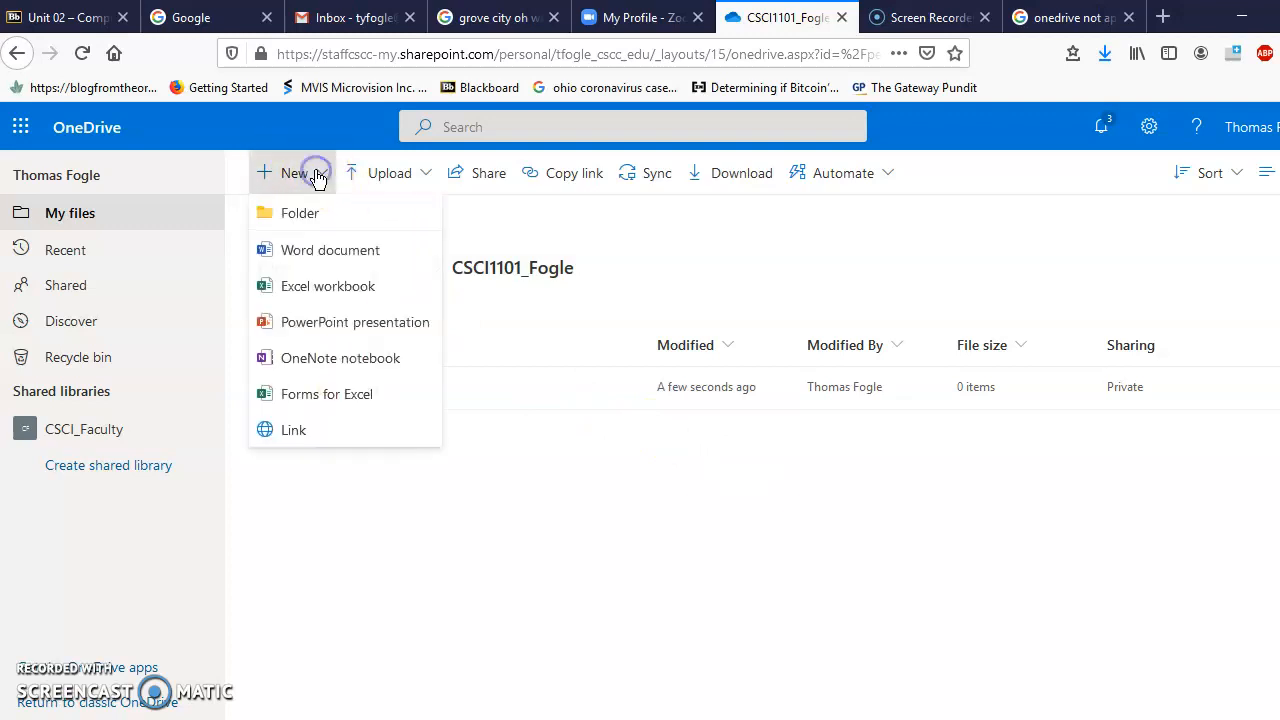
left_click(296, 215)
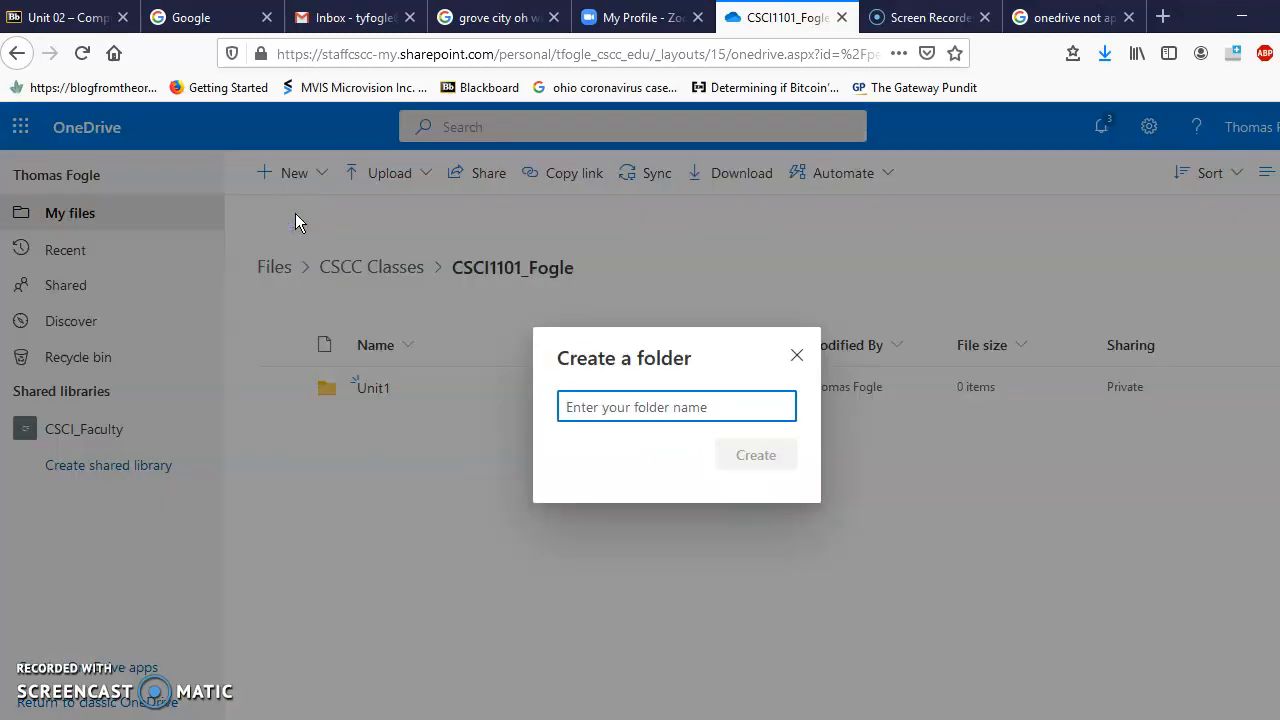
type("Unit2")
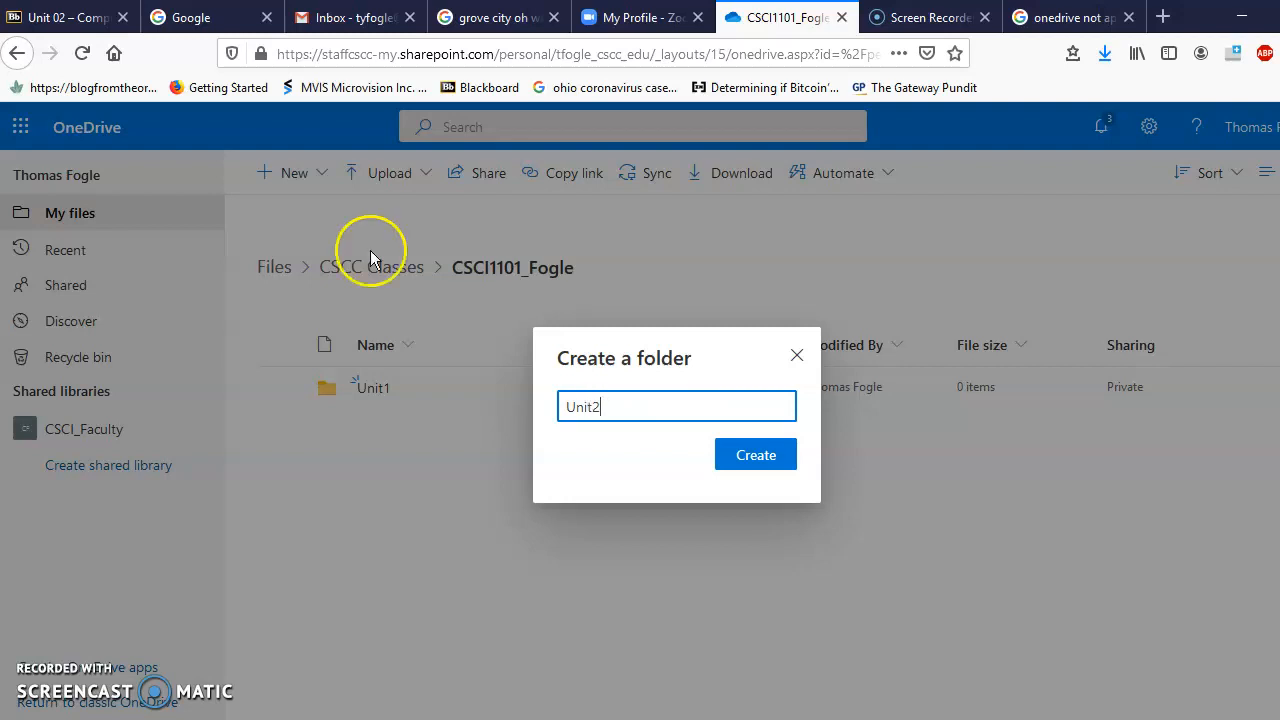
left_click(750, 457)
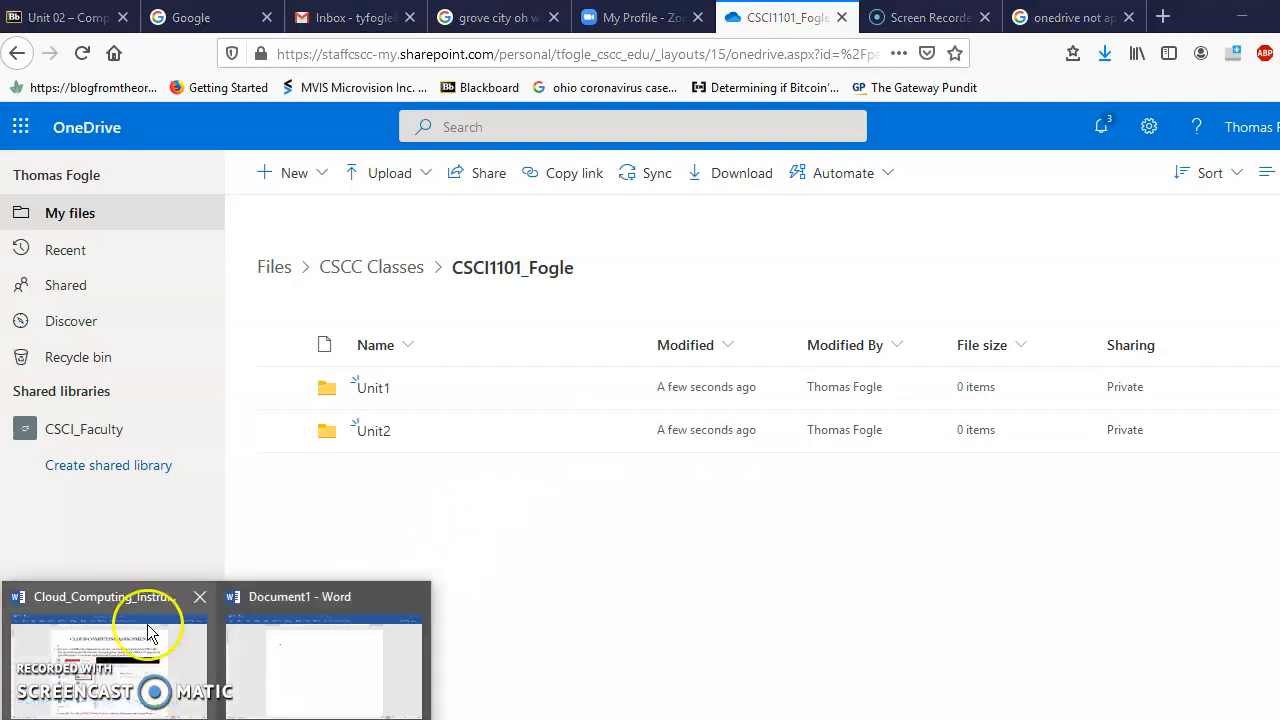
left_click(157, 610)
Step: Scroll the Word instructions down to step 5 about screenshotting the folder structure
left_click_drag(1279, 120, 1279, 297)
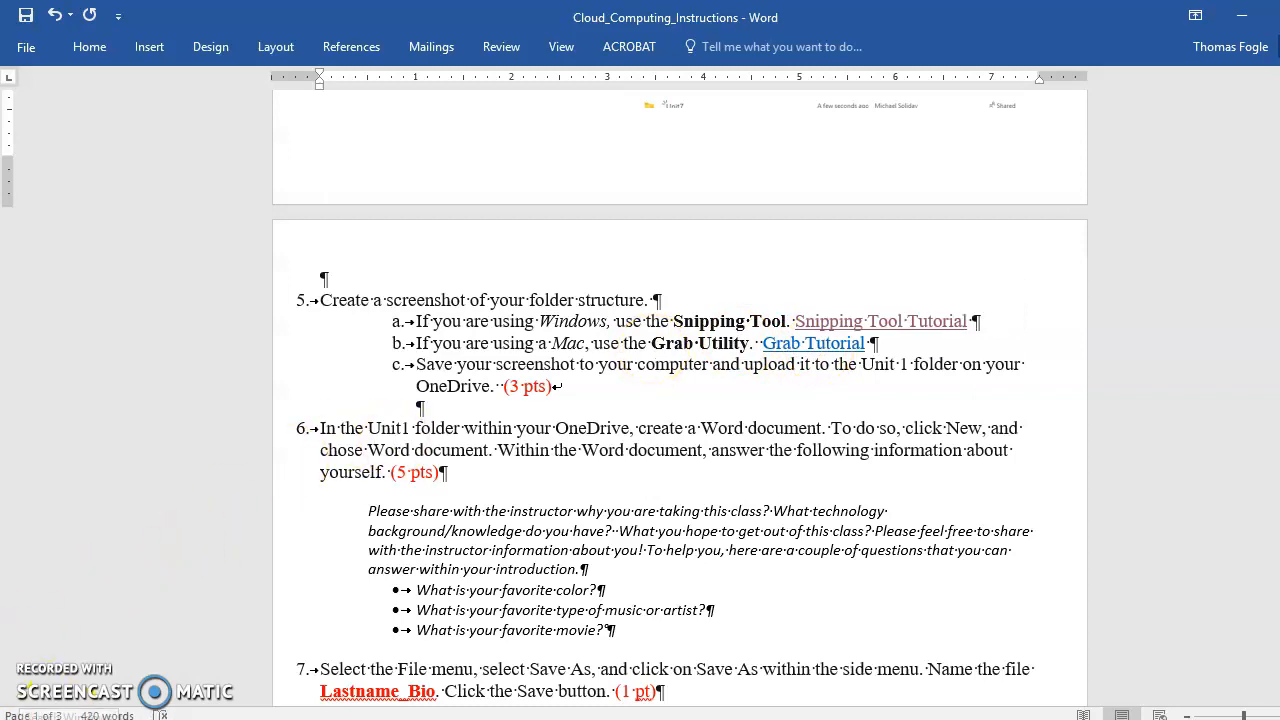
left_click(69, 719)
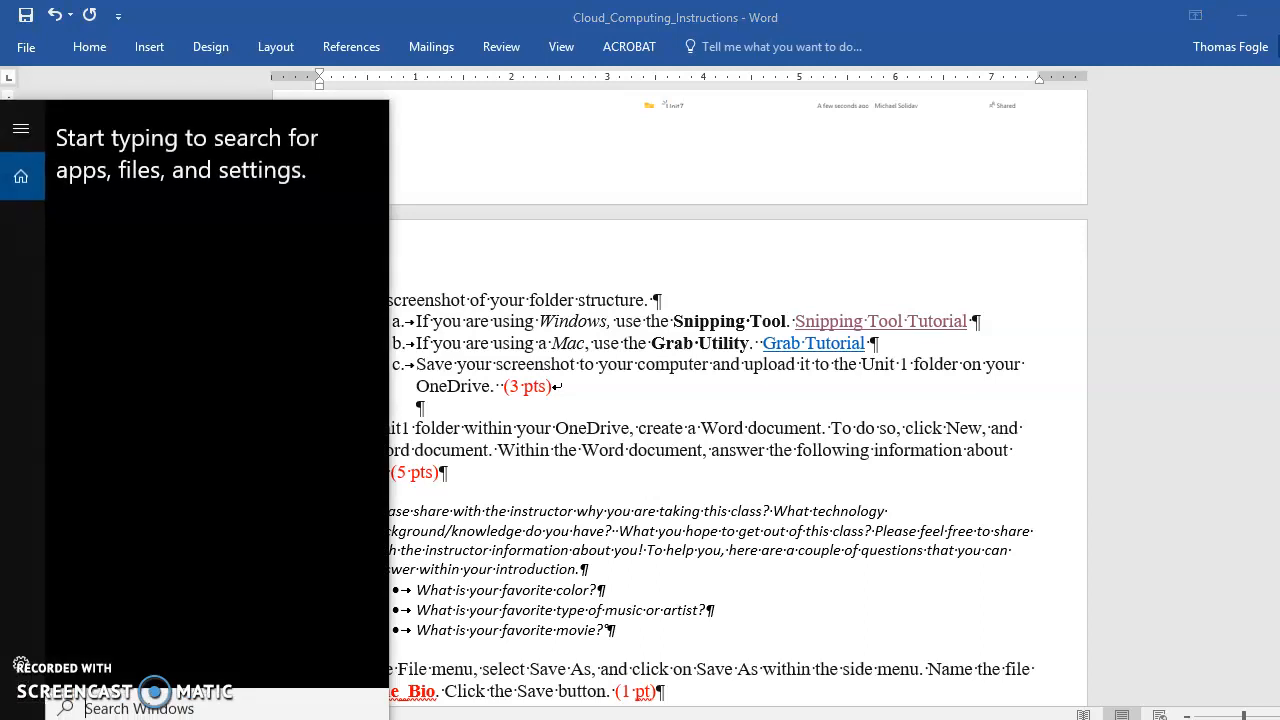
left_click(69, 719)
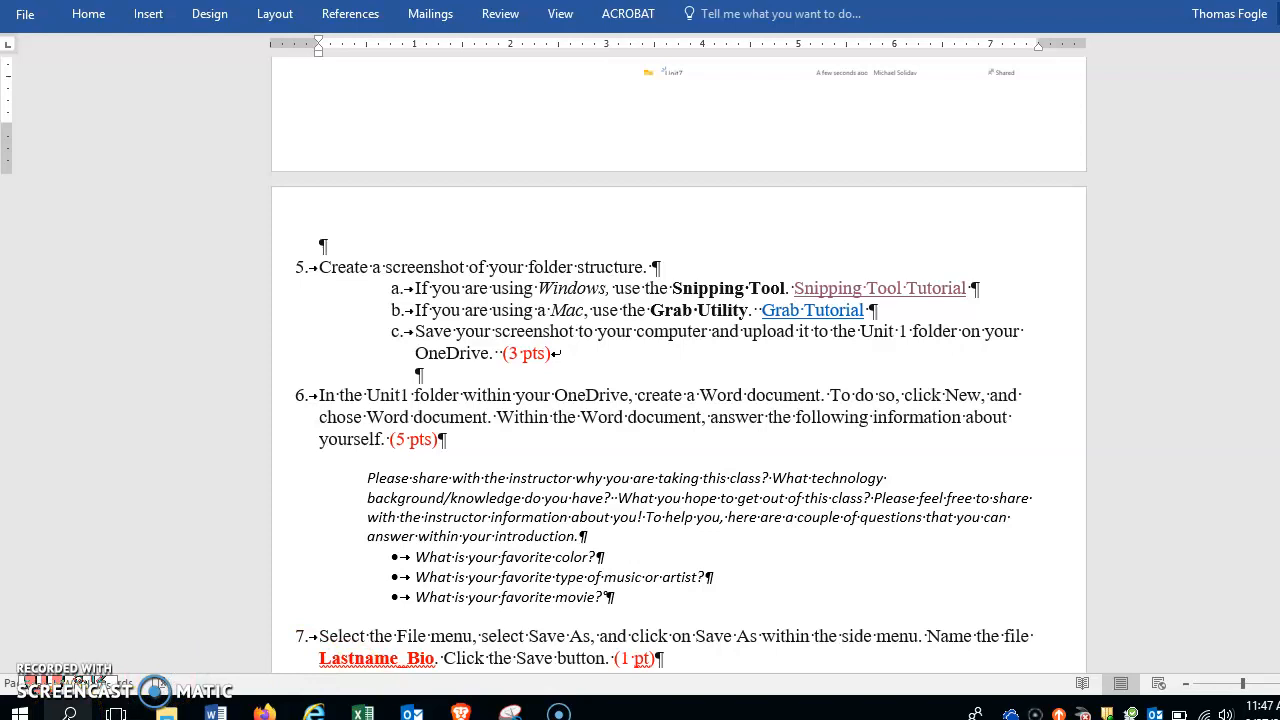
Step: Launch Snipping Tool from Windows search, dismissing its save prompt without saving
left_click(69, 712)
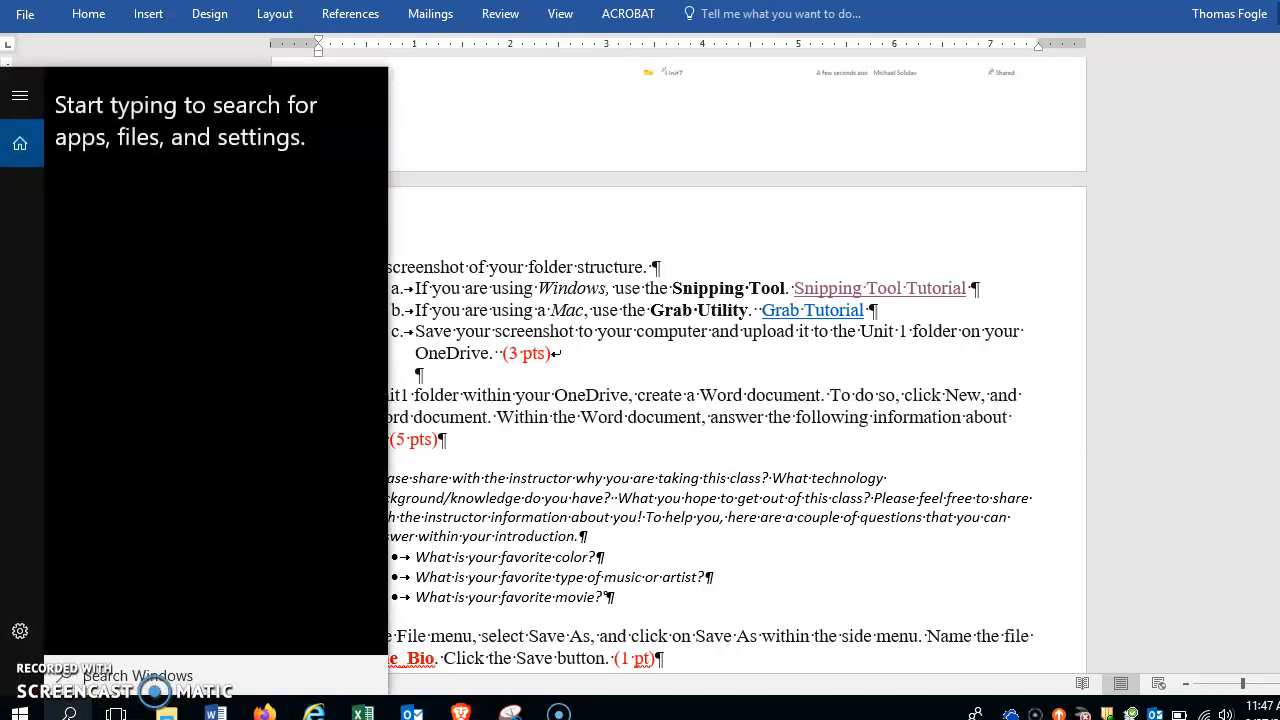
type("settings")
type("n")
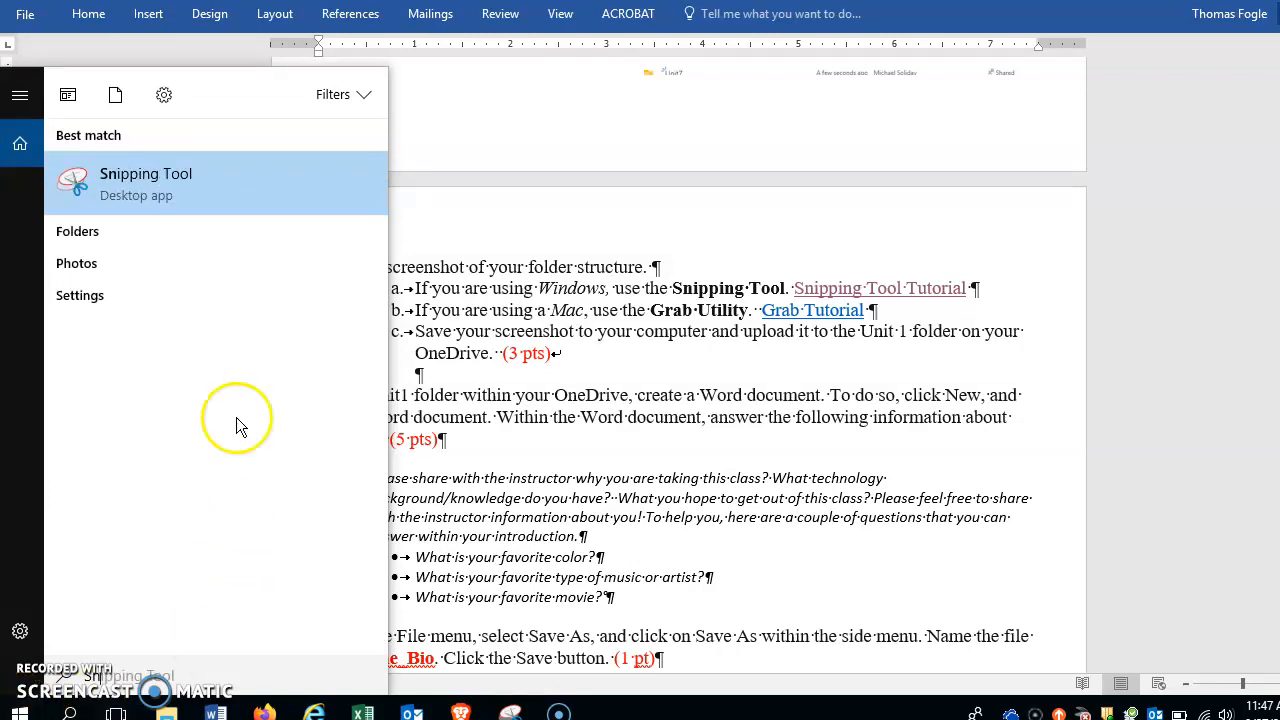
left_click(188, 195)
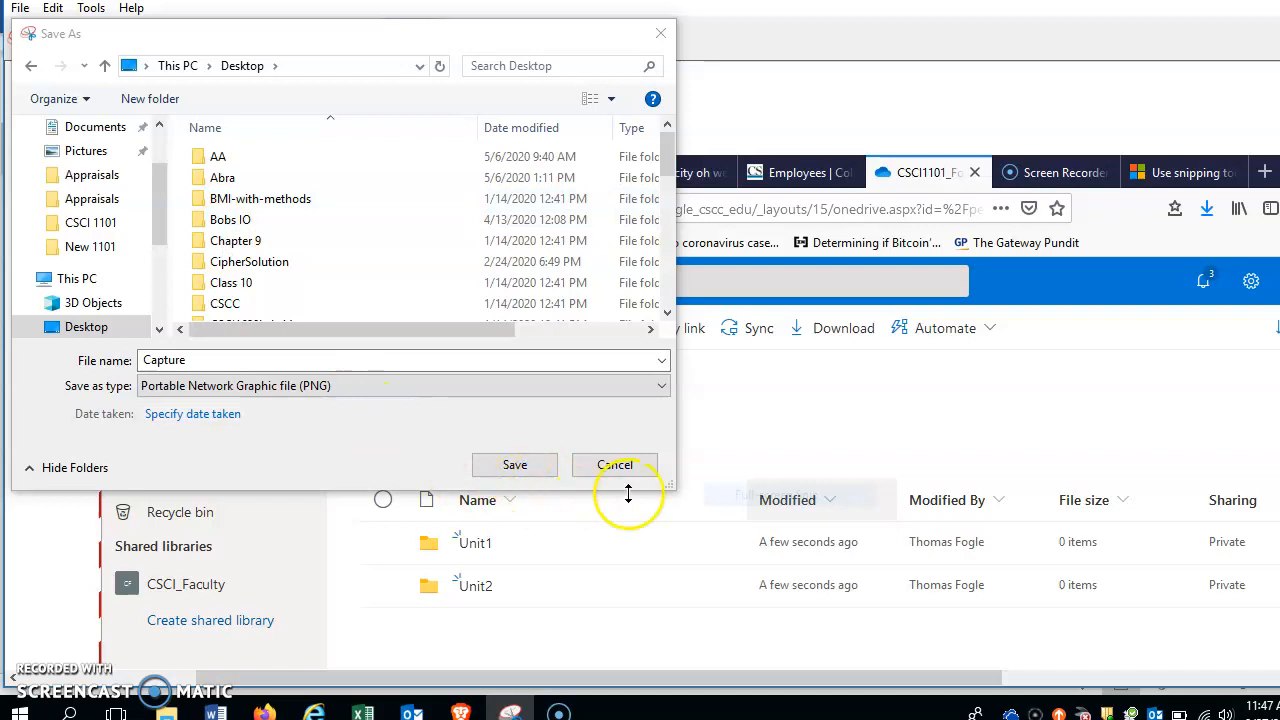
left_click(617, 465)
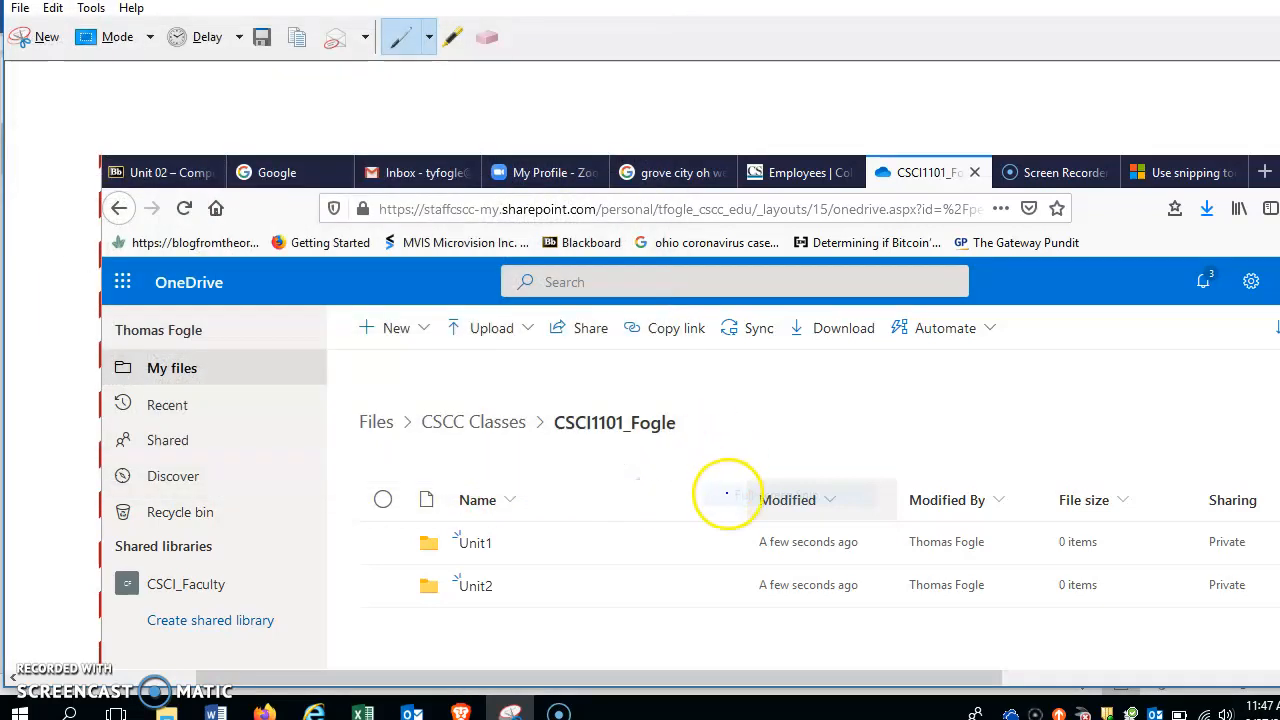
left_click(512, 713)
left_click(512, 713)
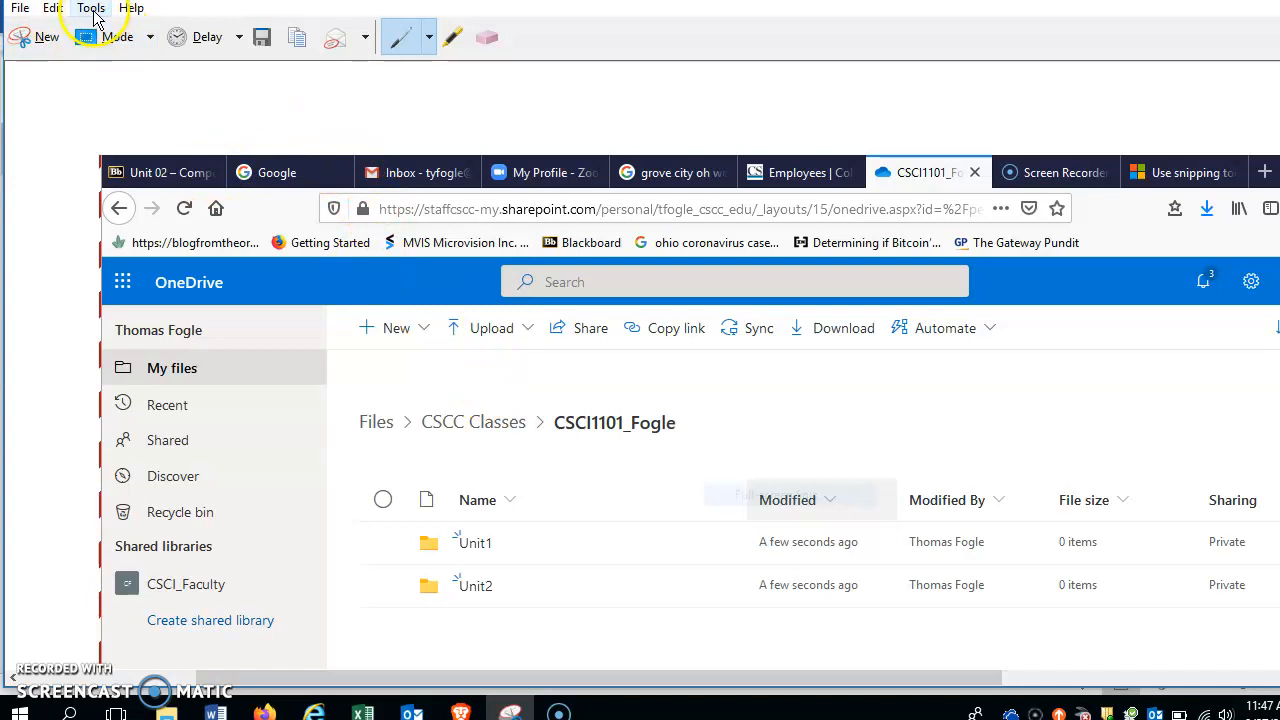
Step: Take a full-screen snip of the OneDrive CSCI1101_Fogle folder showing Unit1 and Unit2
left_click(150, 37)
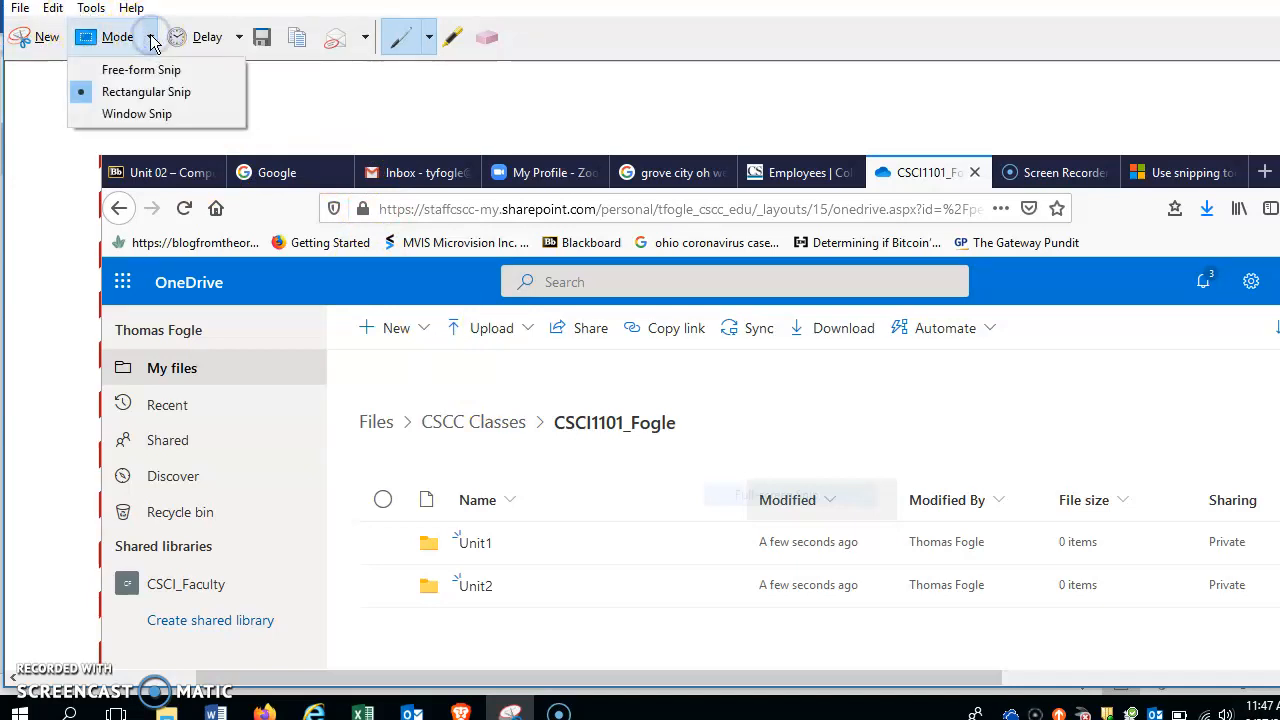
left_click(140, 93)
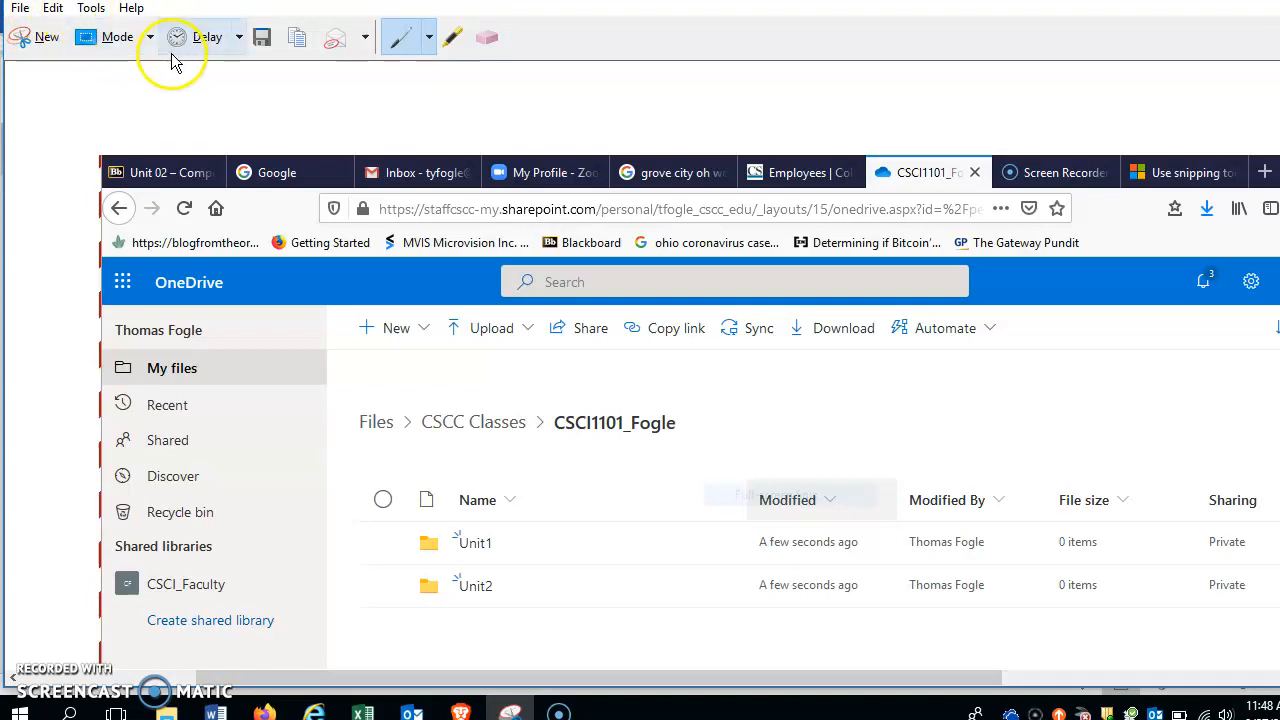
left_click(47, 40)
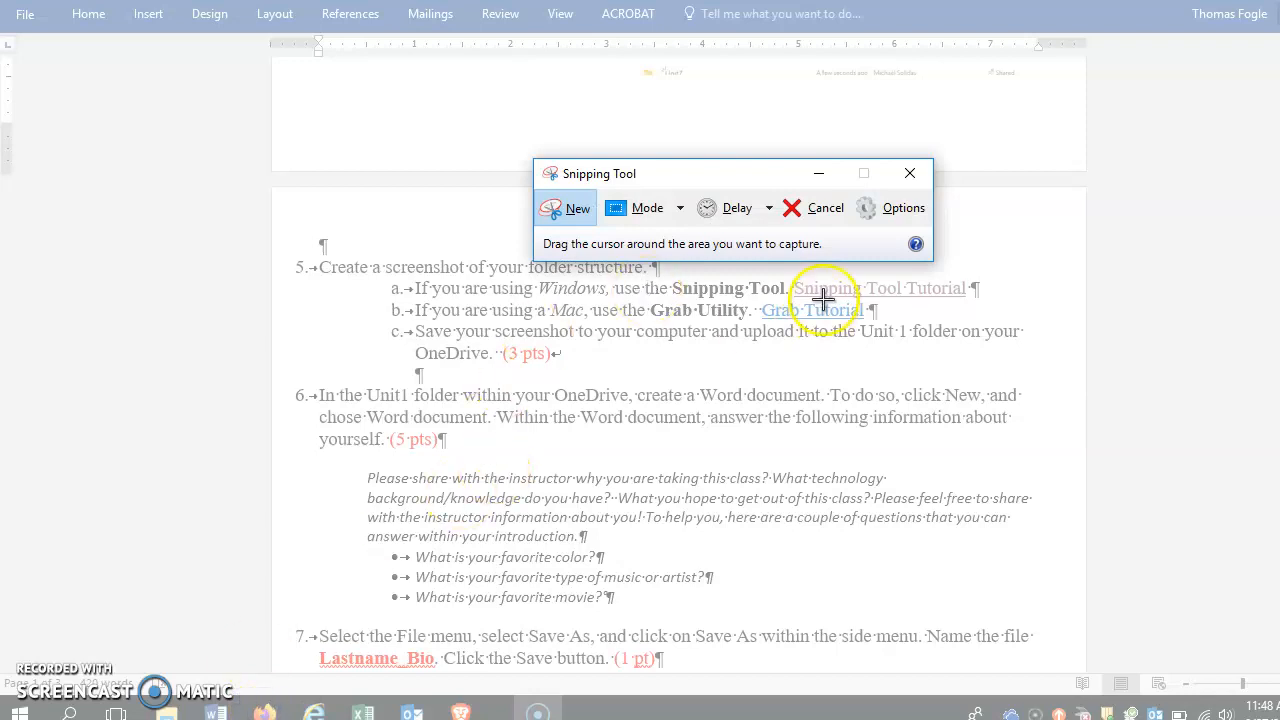
left_click(808, 218)
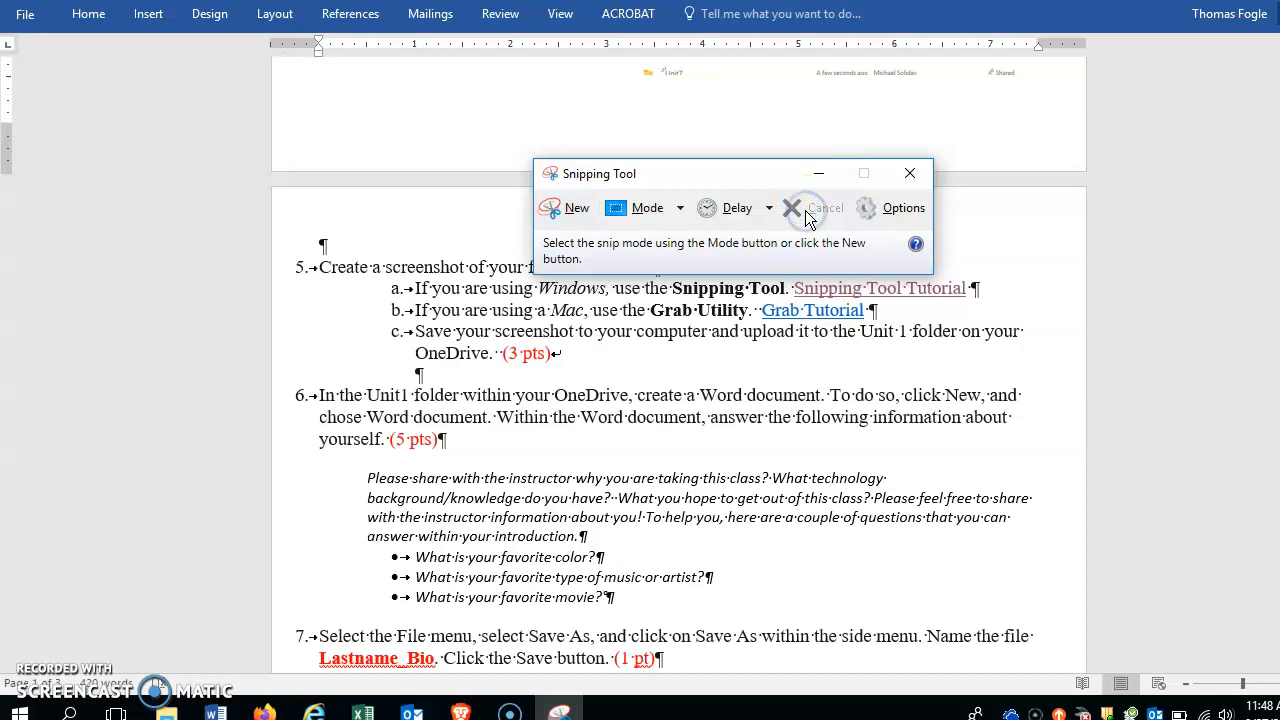
left_click(264, 712)
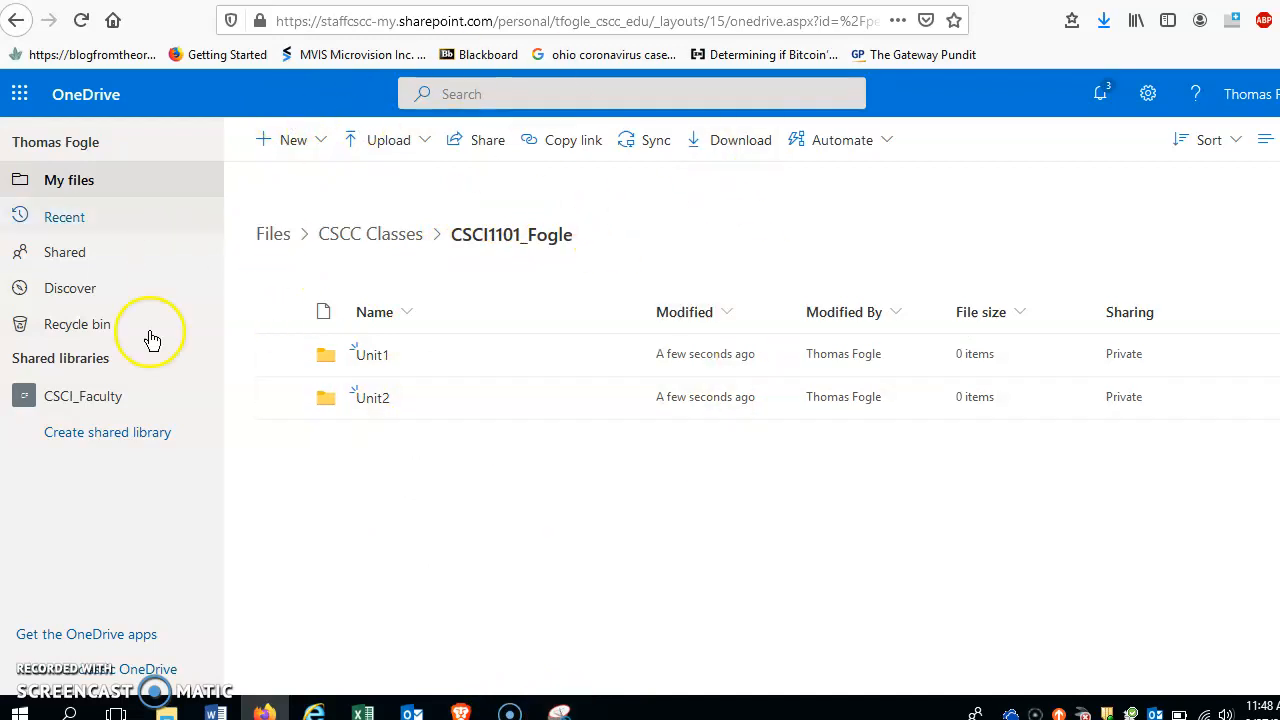
left_click(559, 713)
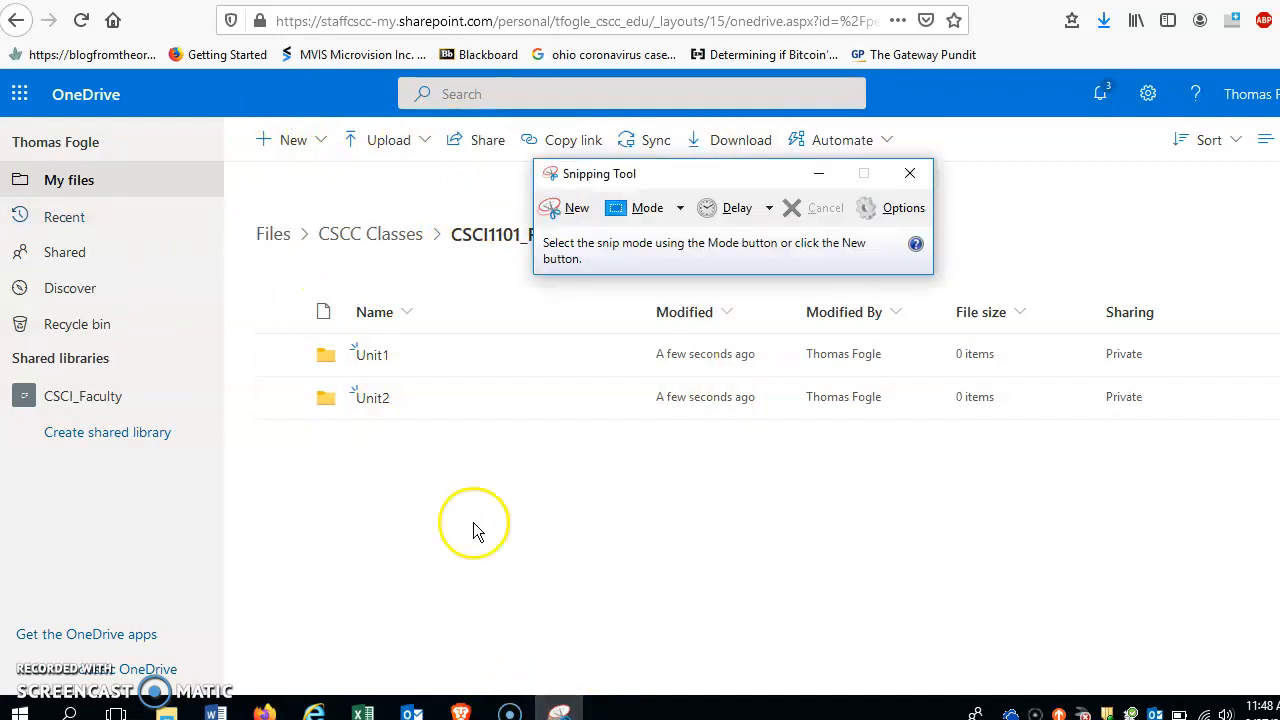
left_click(570, 208)
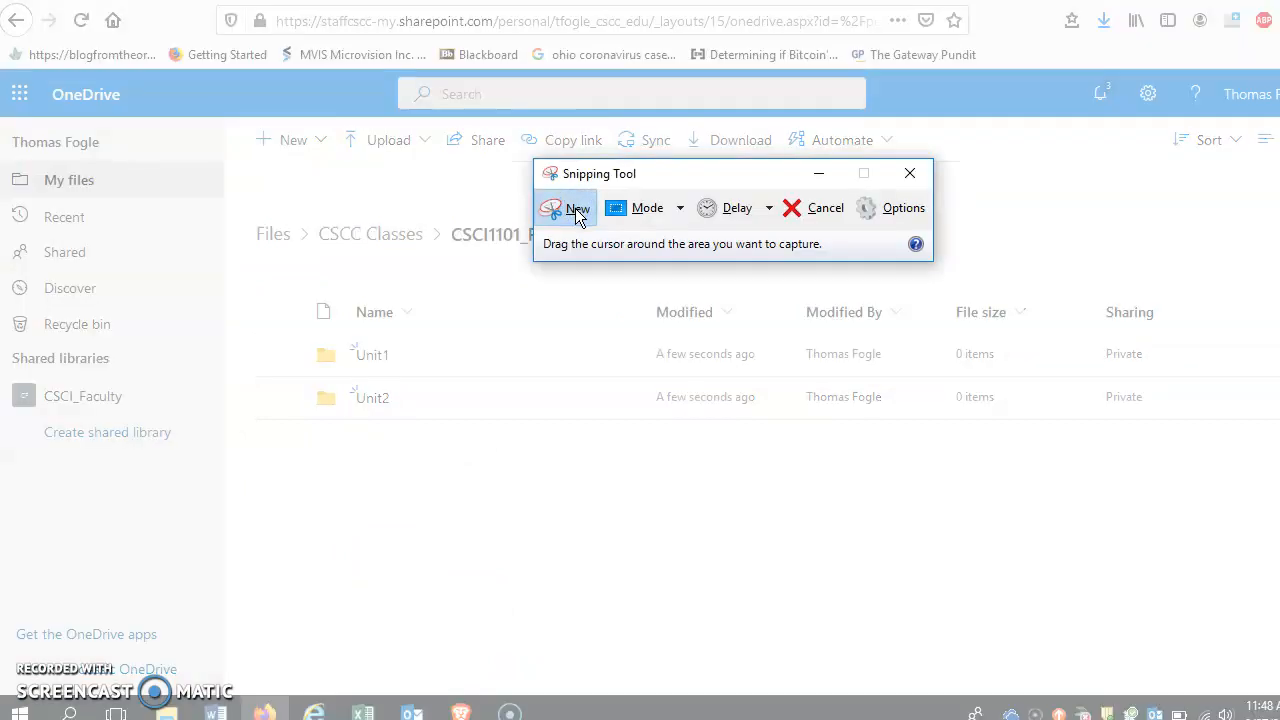
left_click(680, 210)
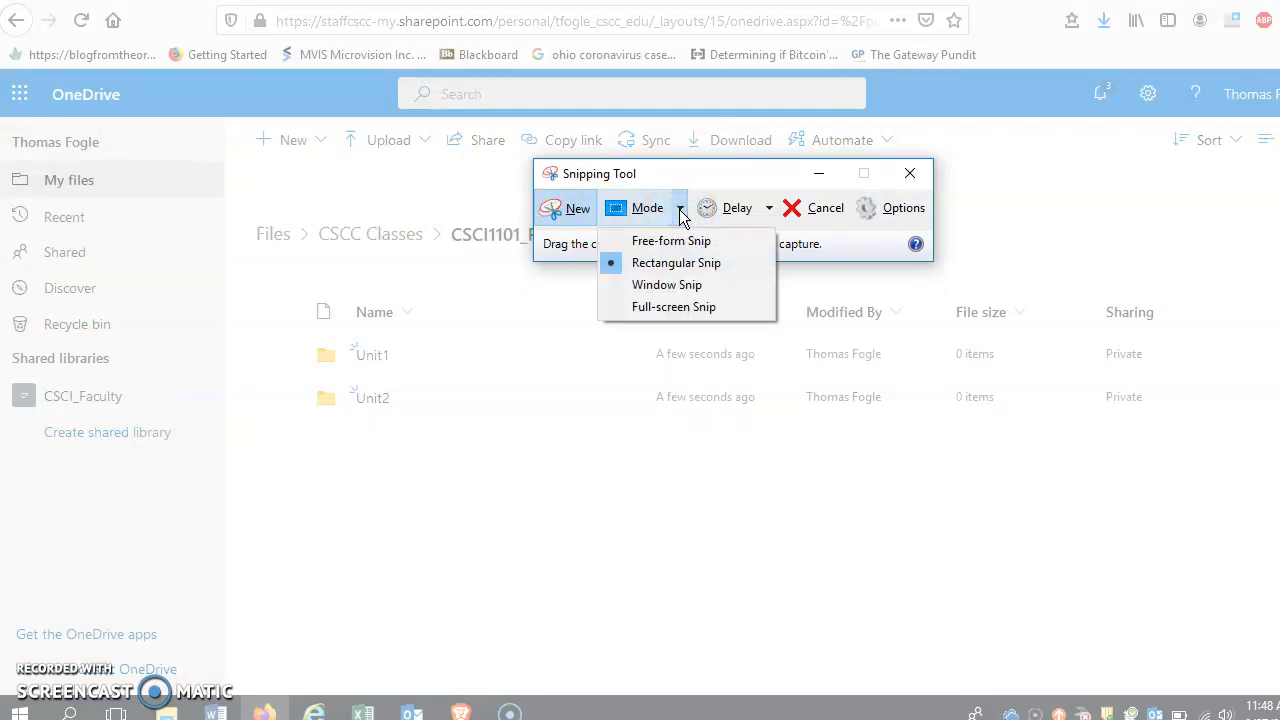
left_click(668, 312)
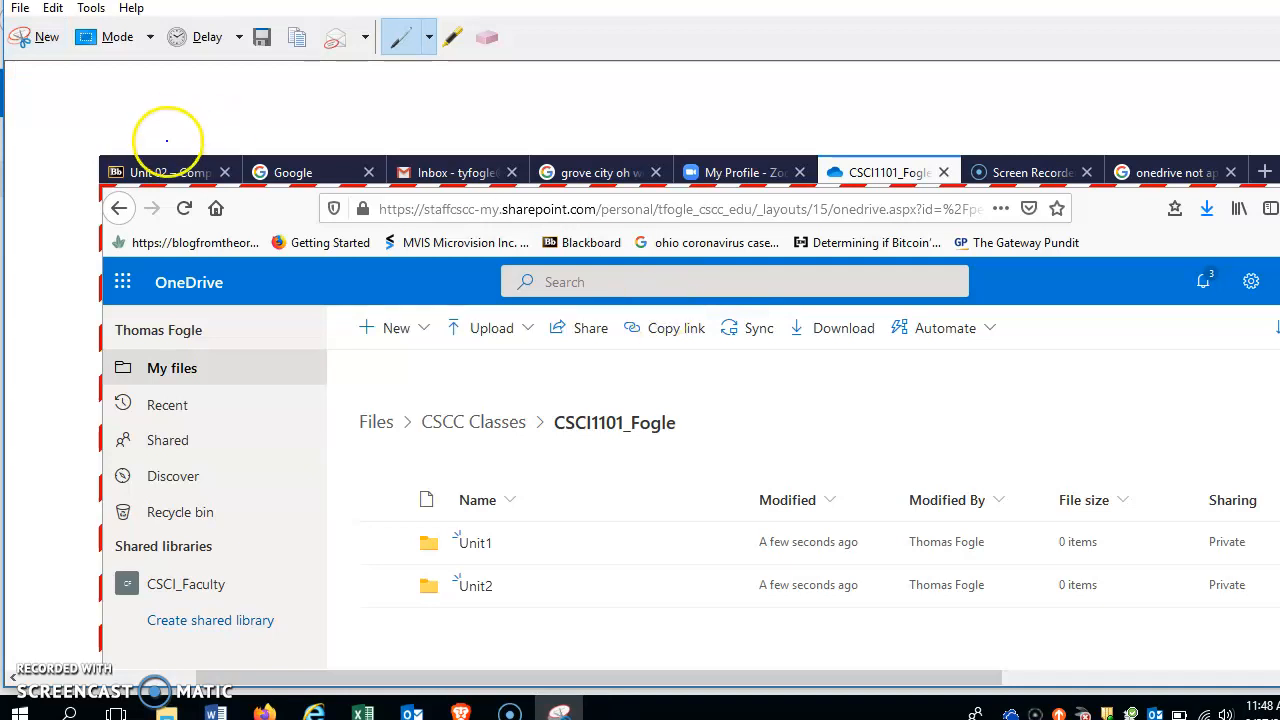
Step: Save the snip as PNG 'One Drive Capture' in Documents > CSCI 1101
left_click(20, 9)
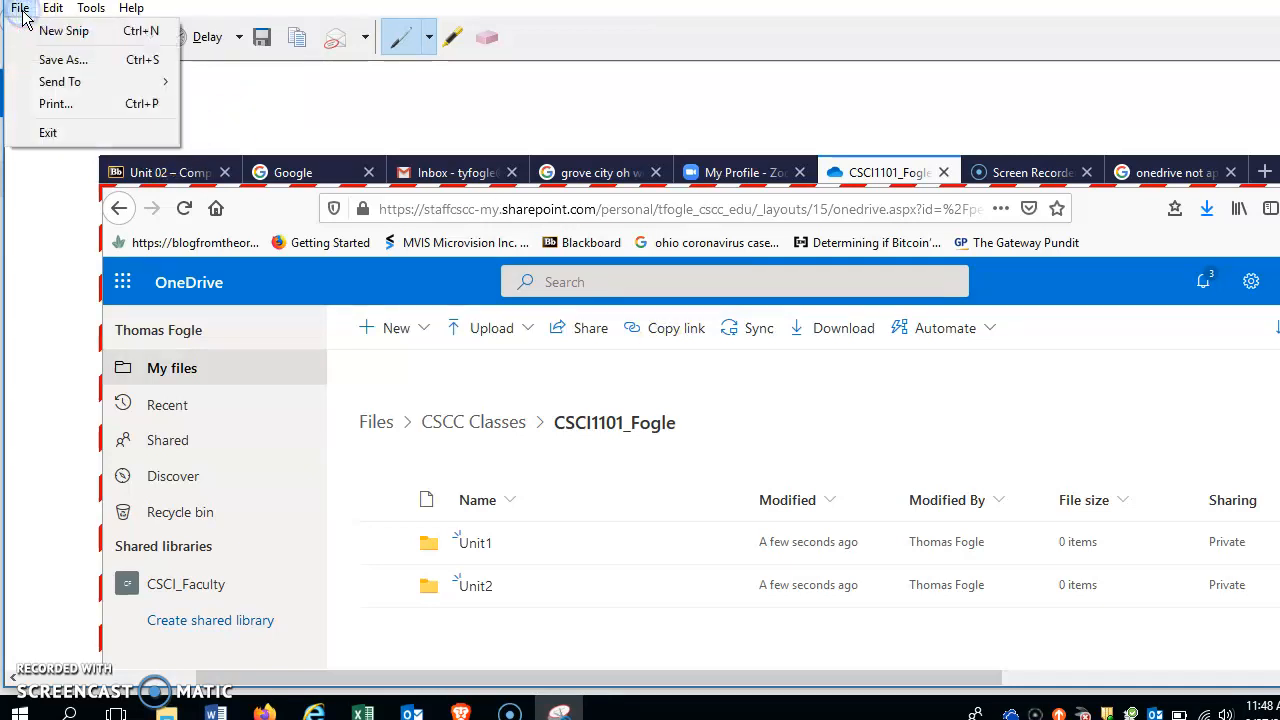
left_click(56, 60)
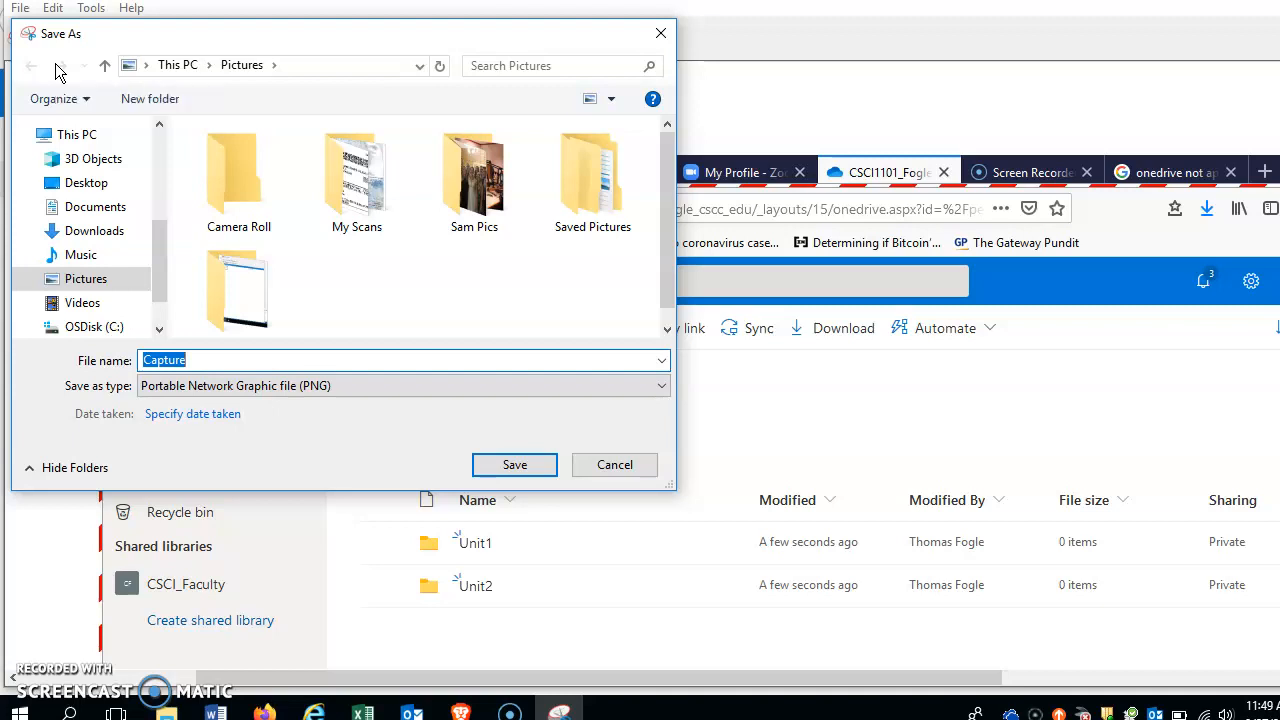
left_click(88, 210)
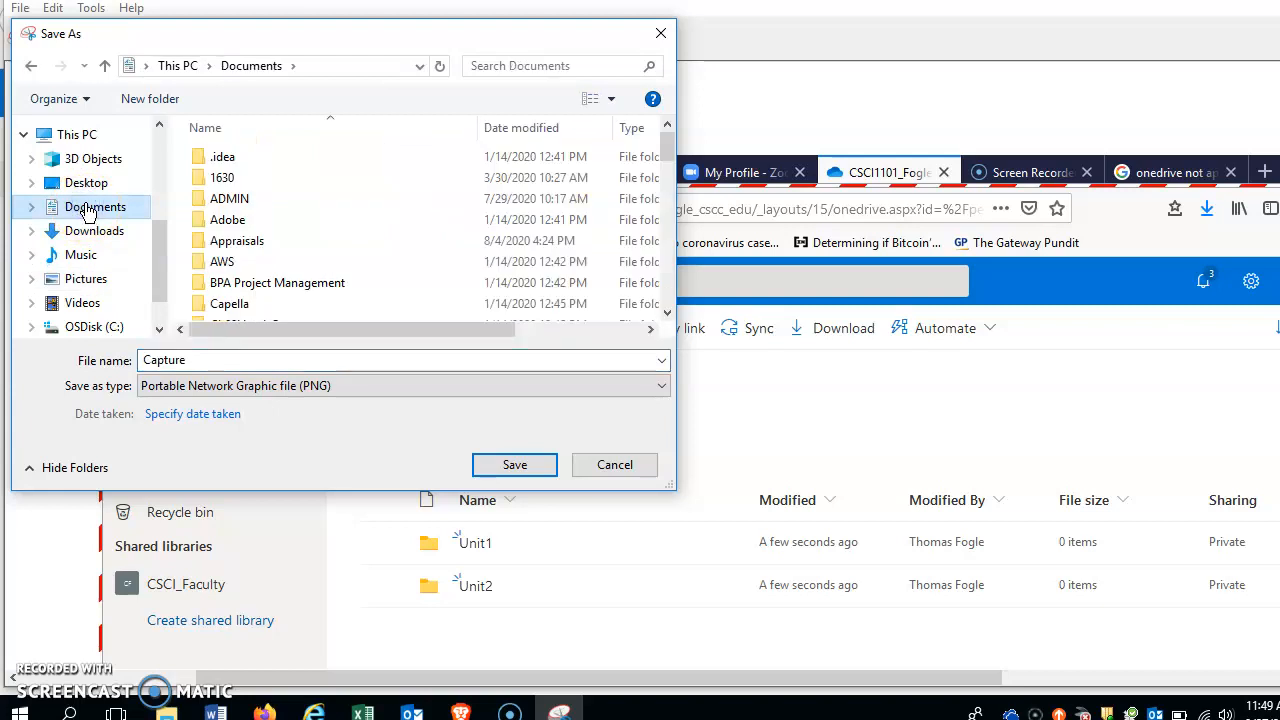
left_click_drag(664, 138, 666, 166)
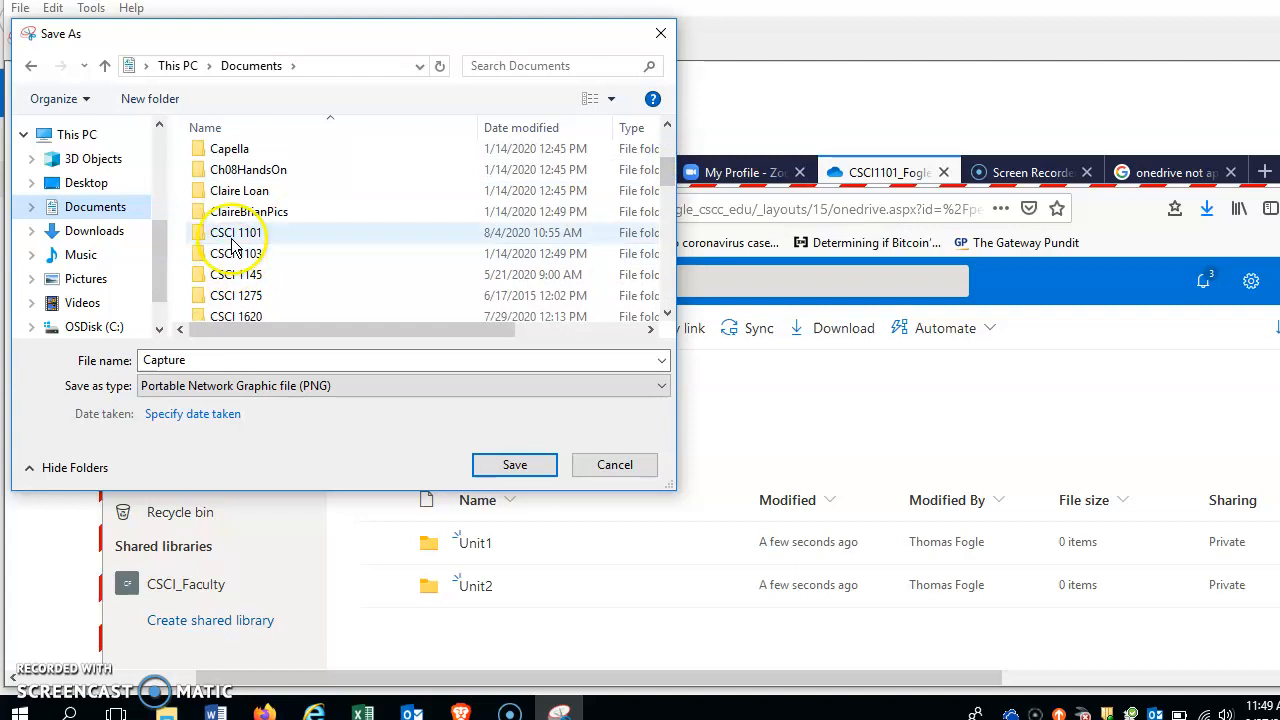
double_click(233, 240)
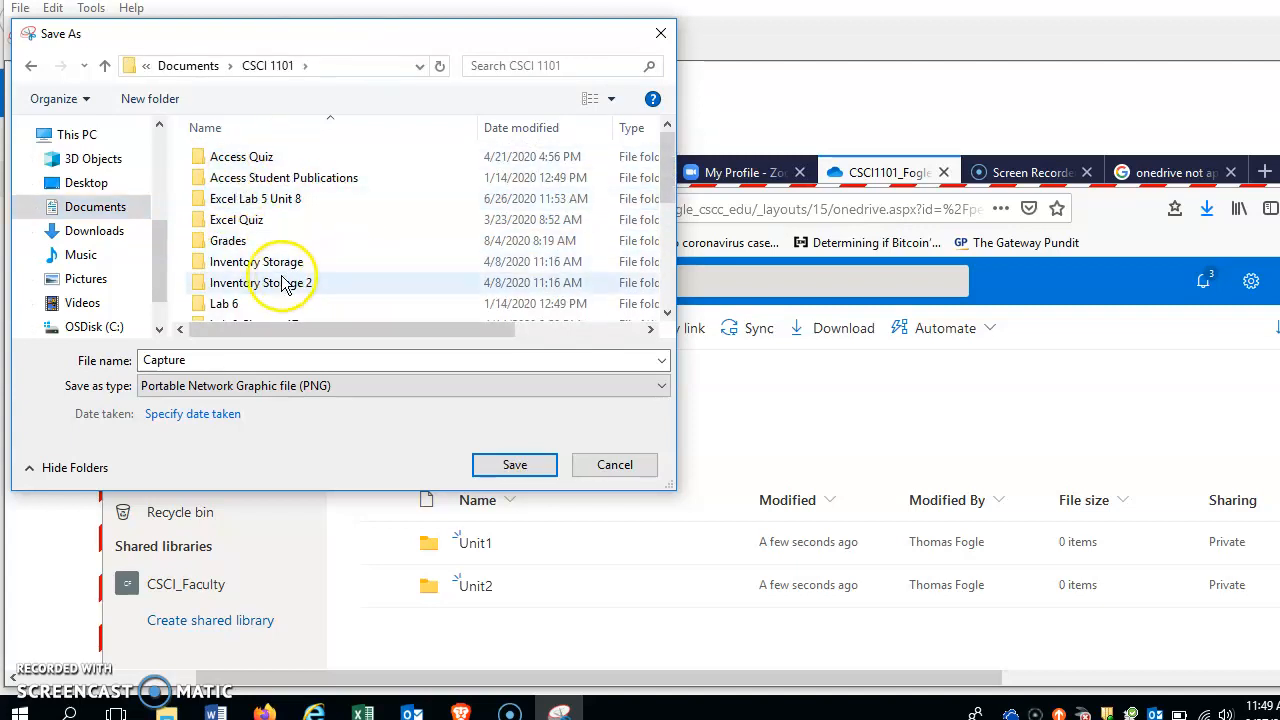
double_click(143, 360)
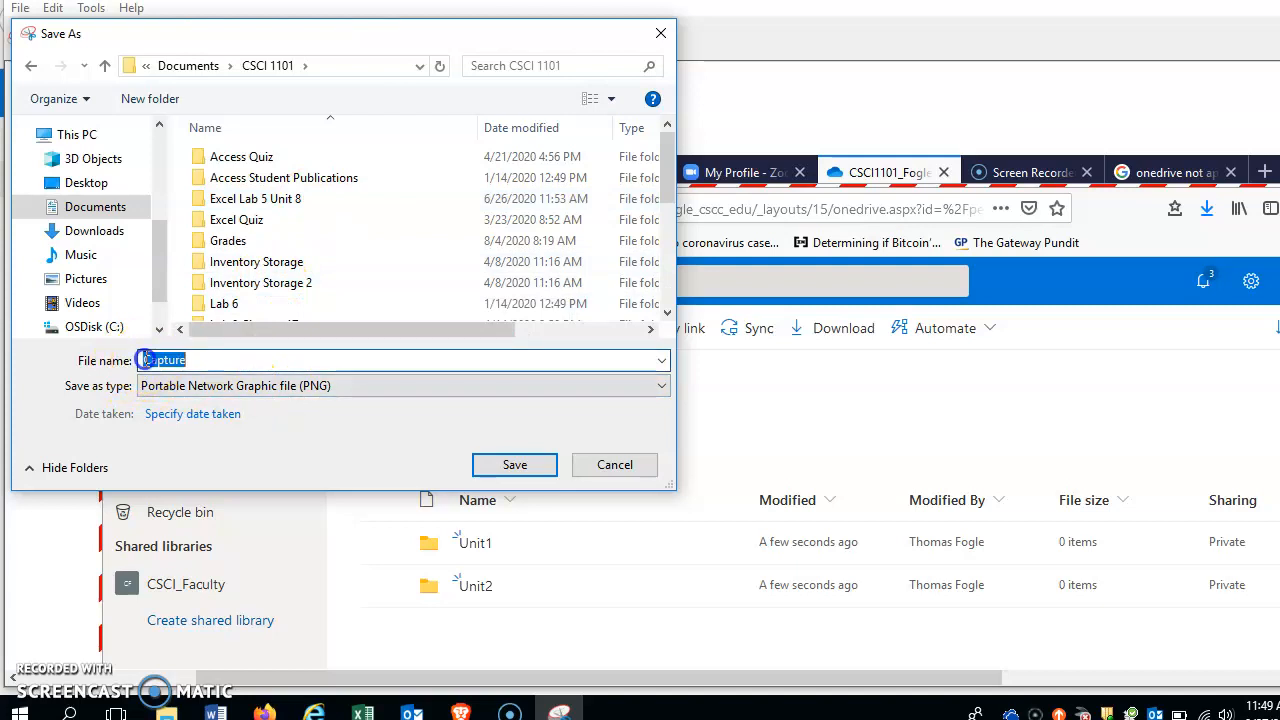
left_click(199, 364)
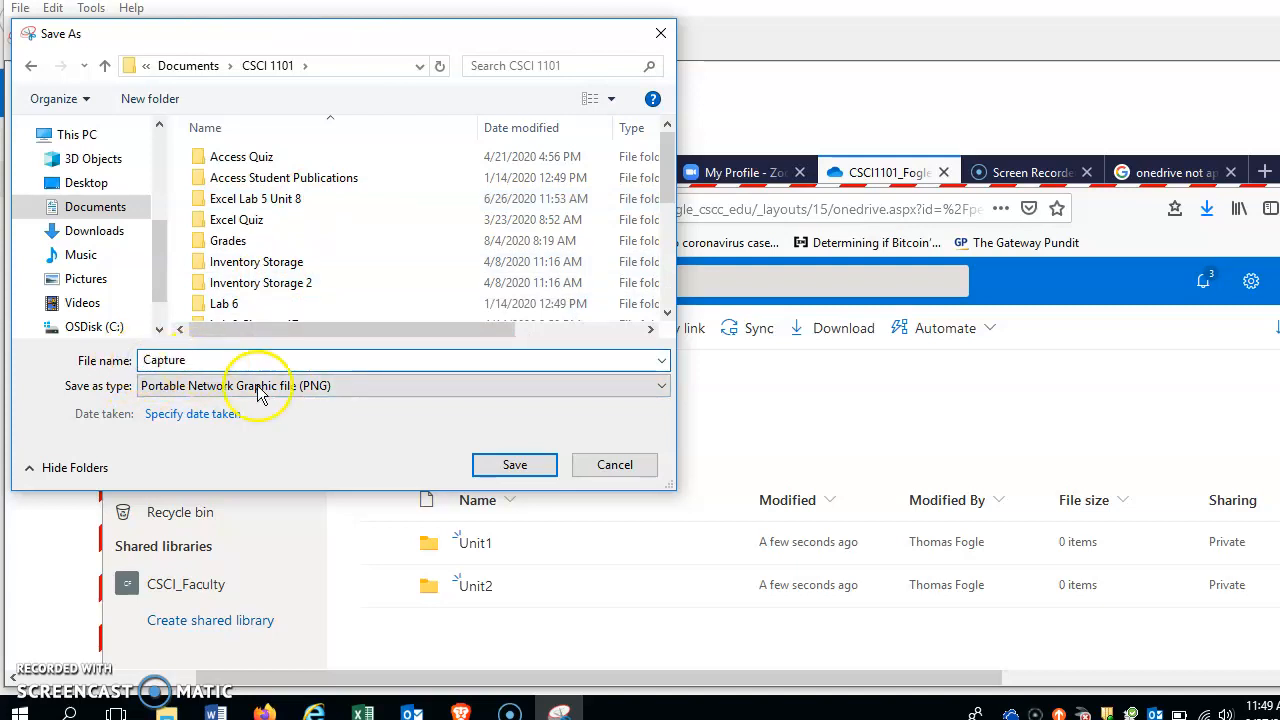
left_click_drag(199, 360, 117, 347)
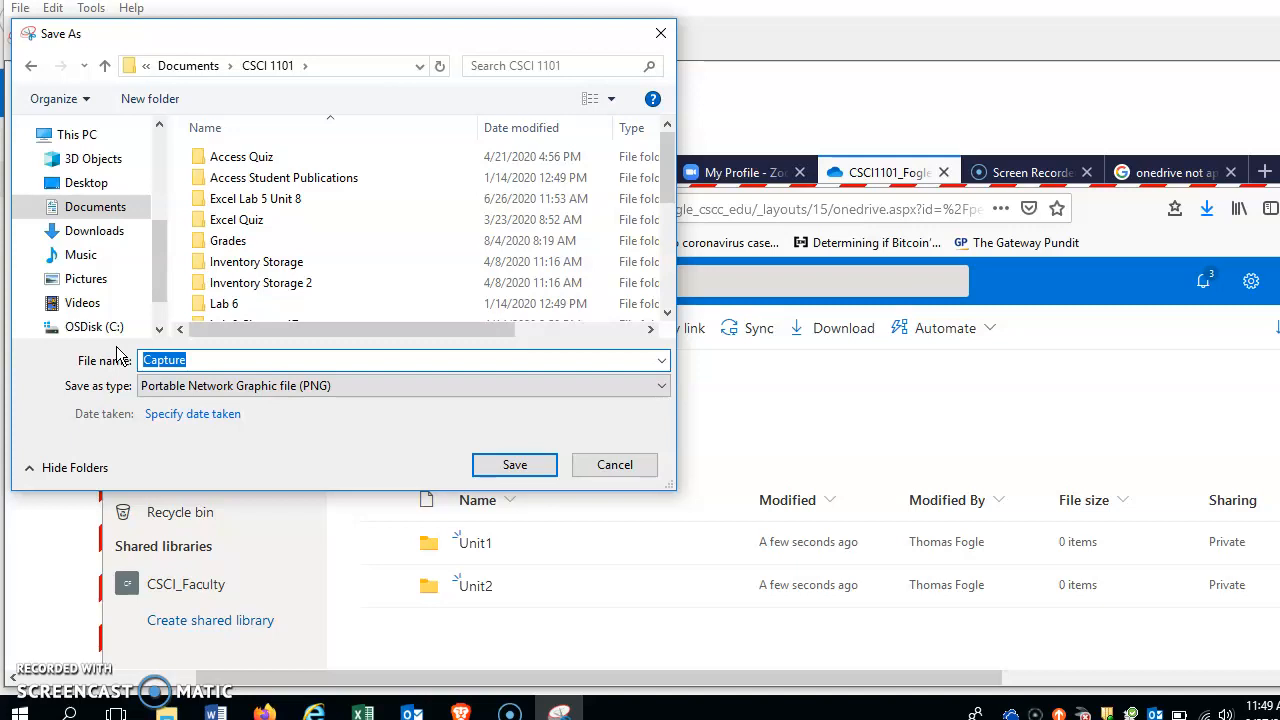
type("One D")
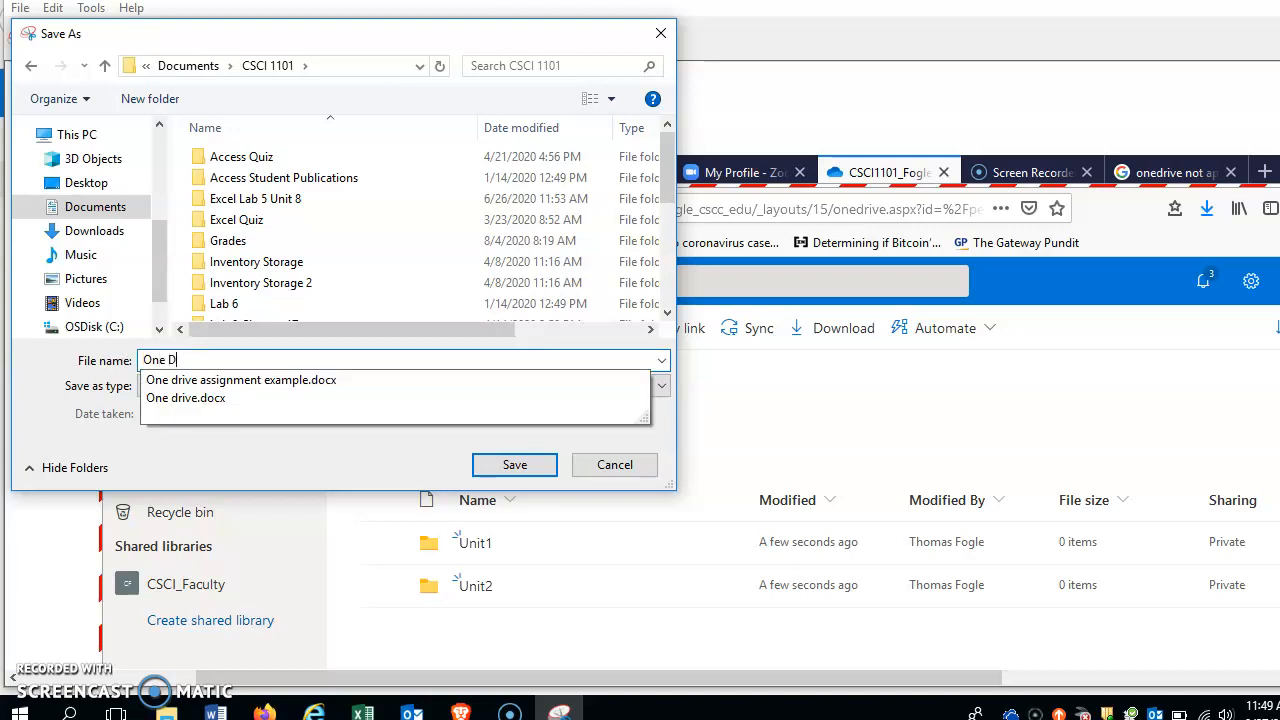
type("rive C")
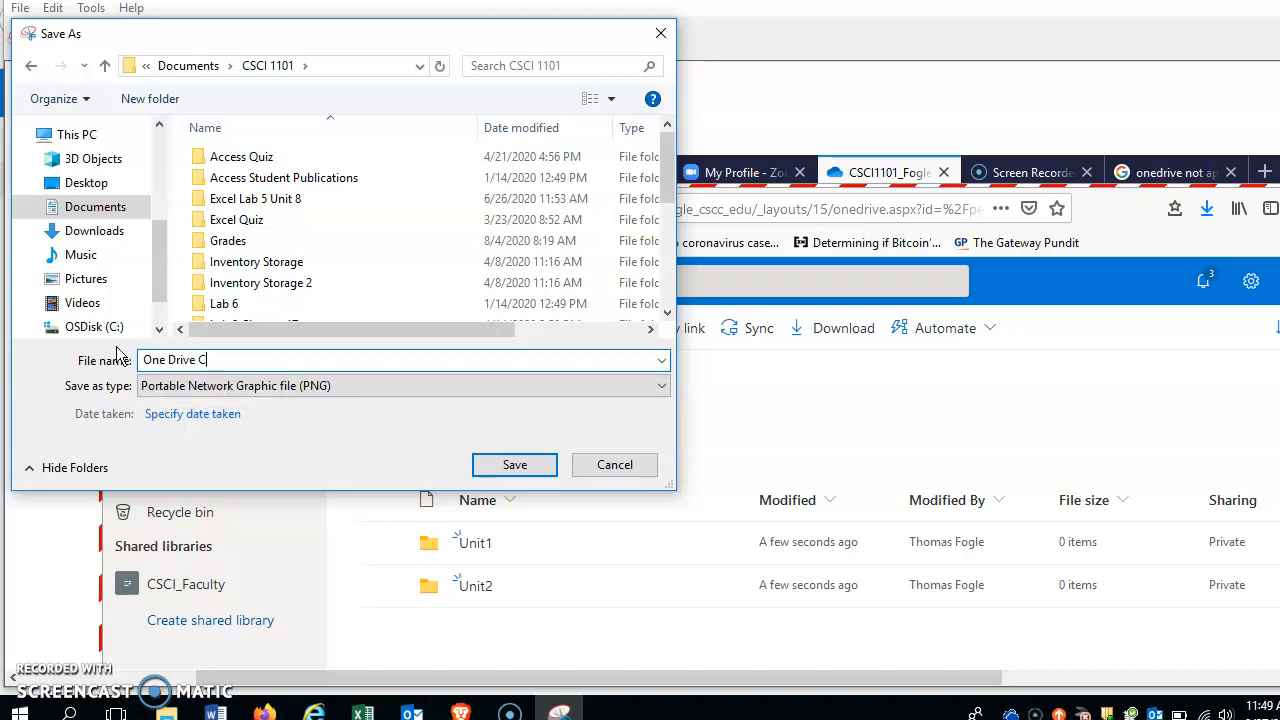
type("apture")
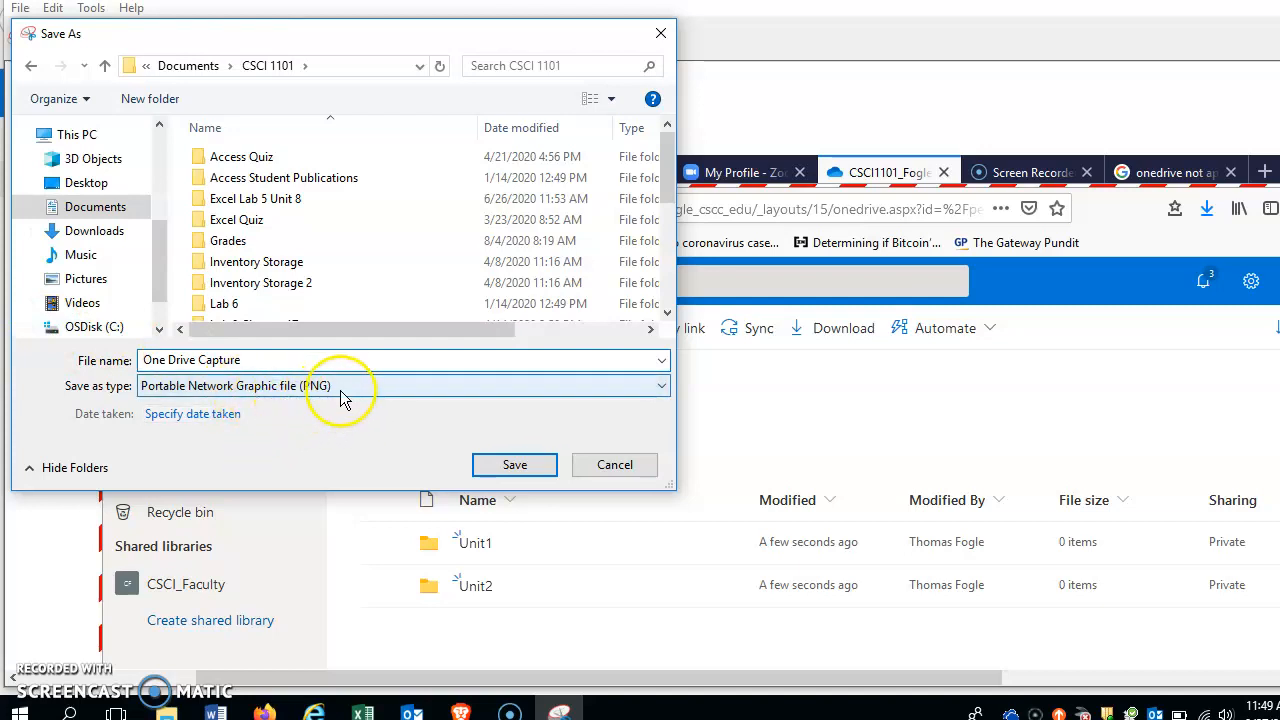
left_click(512, 470)
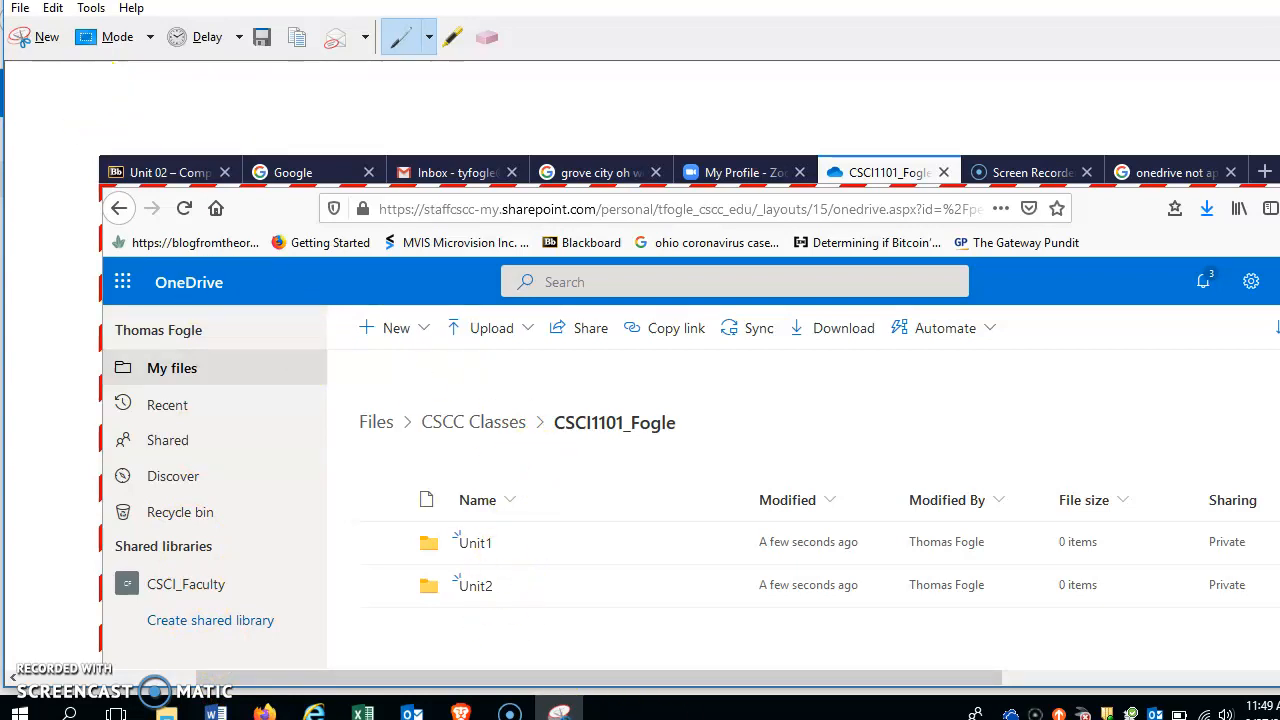
Step: Exit Snipping Tool, open the Unit1 folder in OneDrive, and start uploading files there
left_click(18, 10)
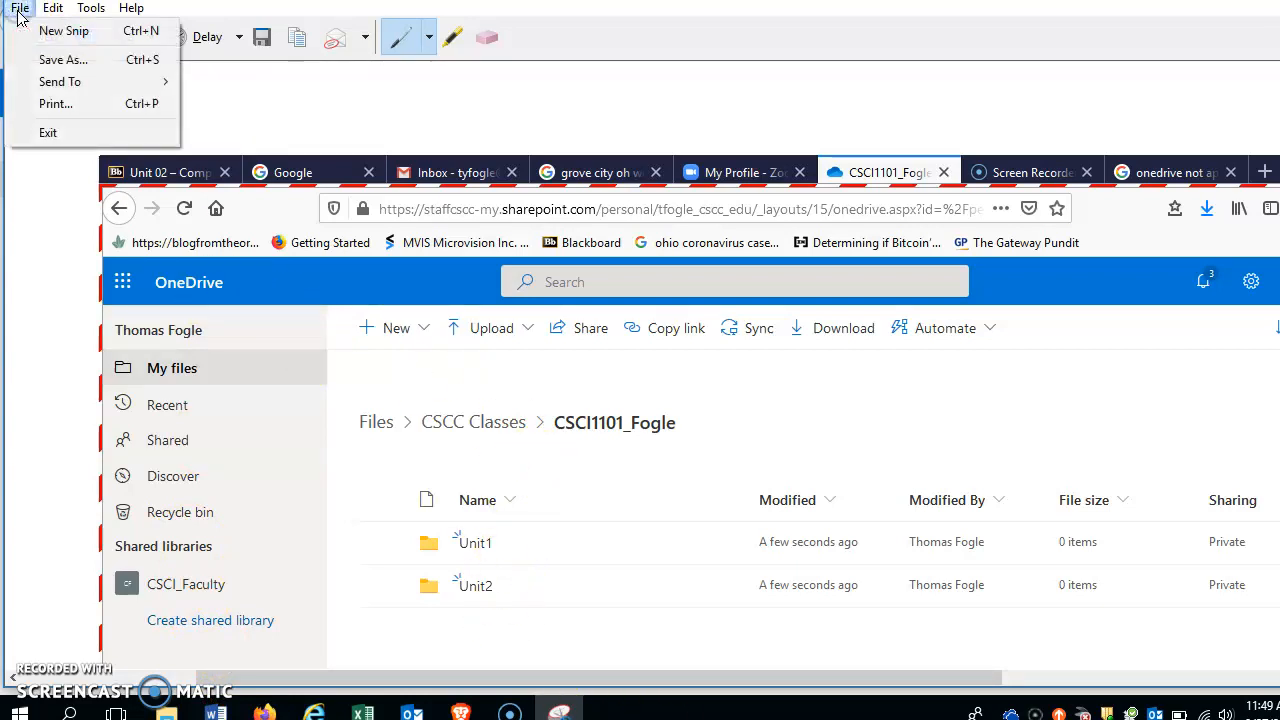
left_click(55, 133)
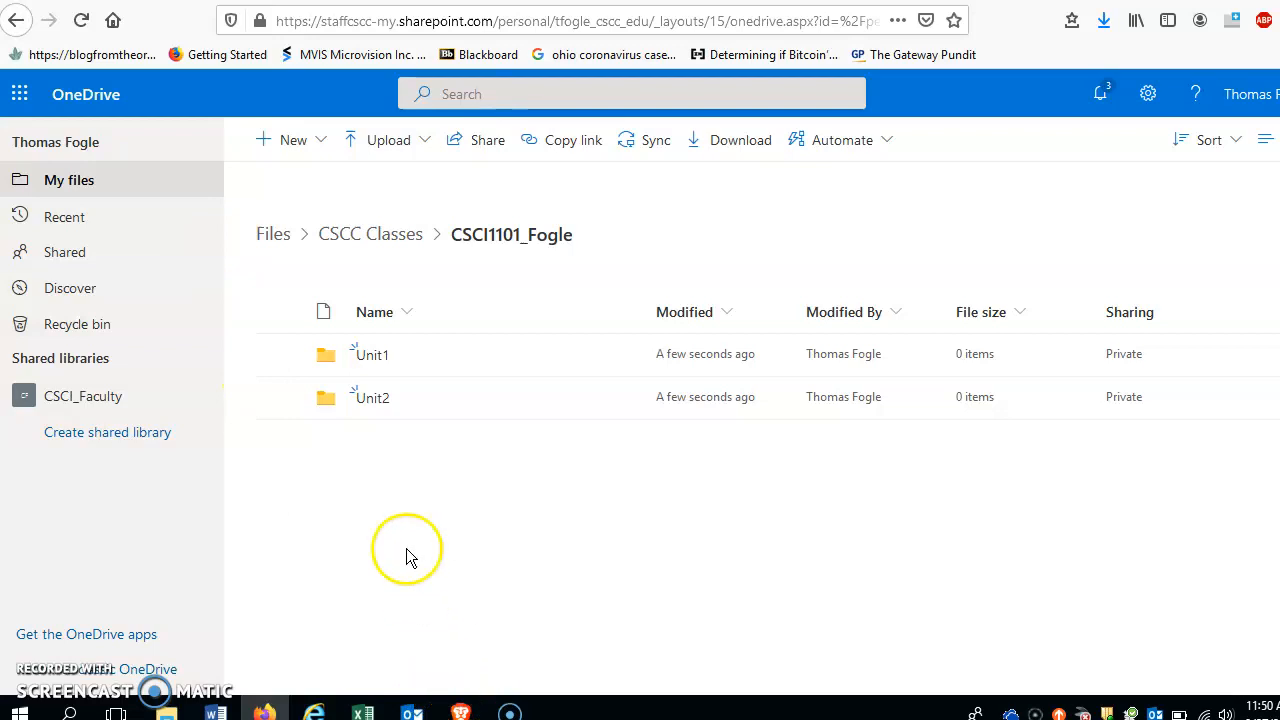
left_click(390, 145)
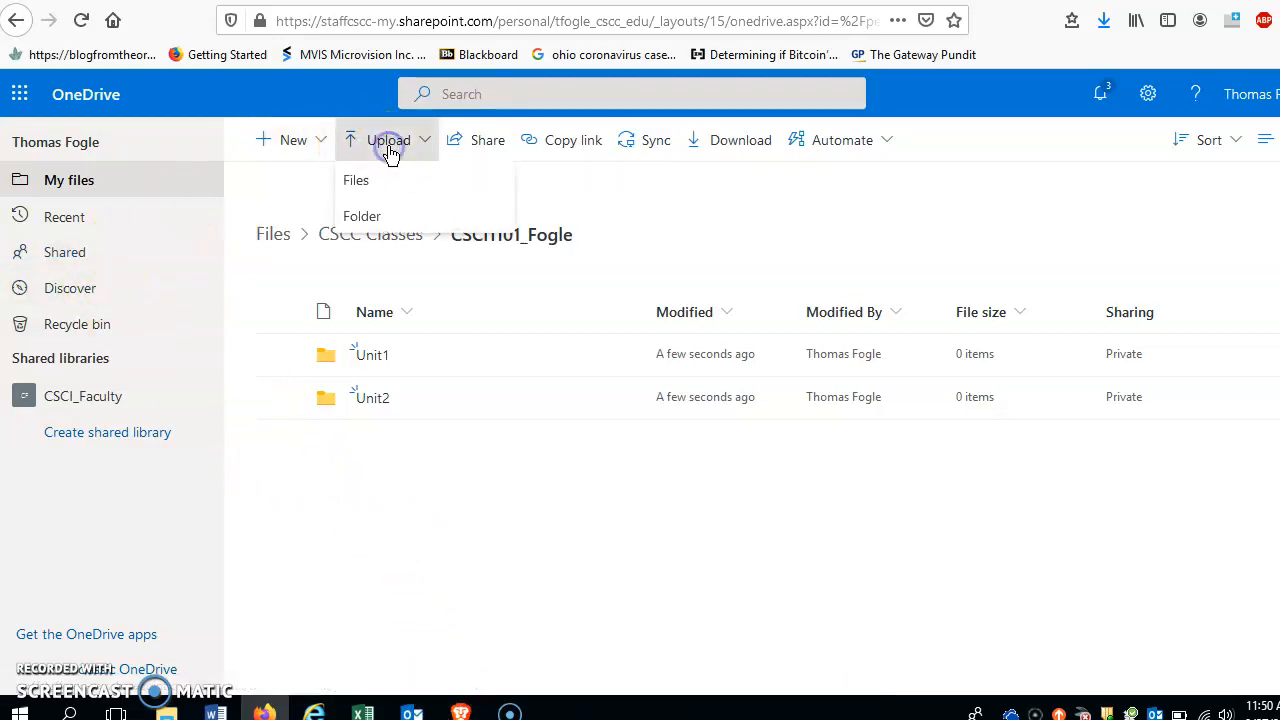
left_click(362, 180)
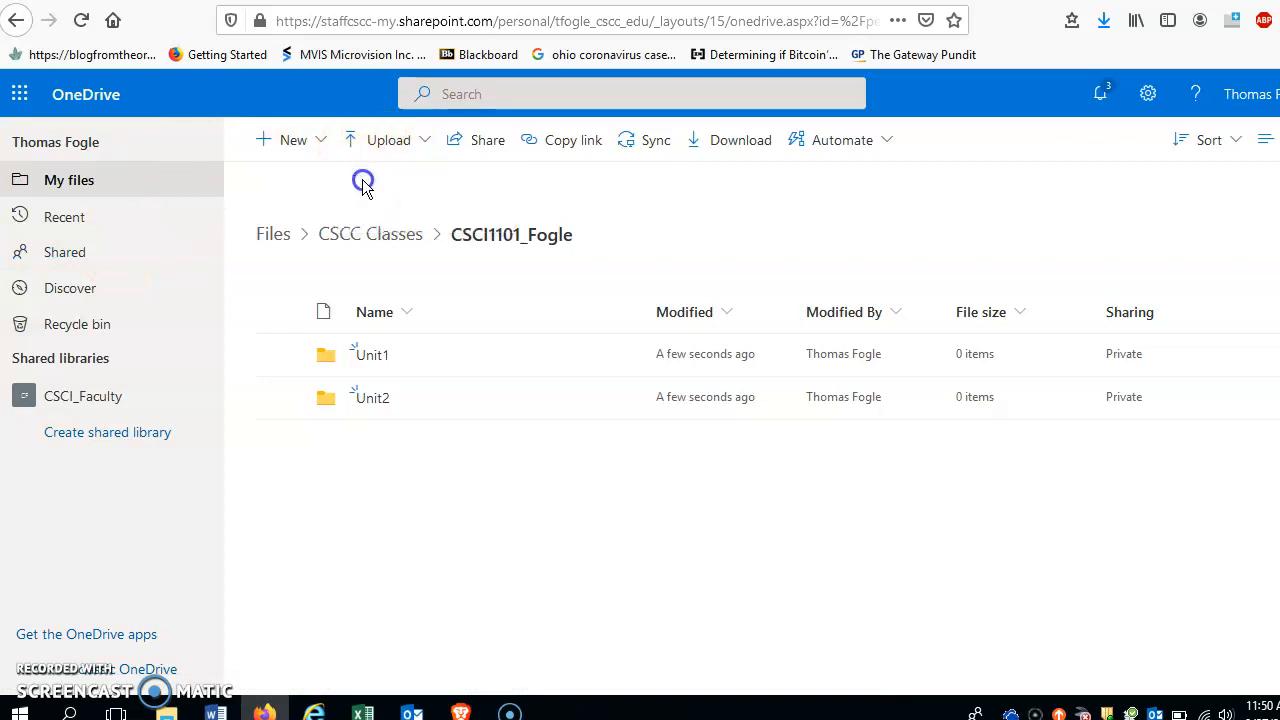
left_click(374, 356)
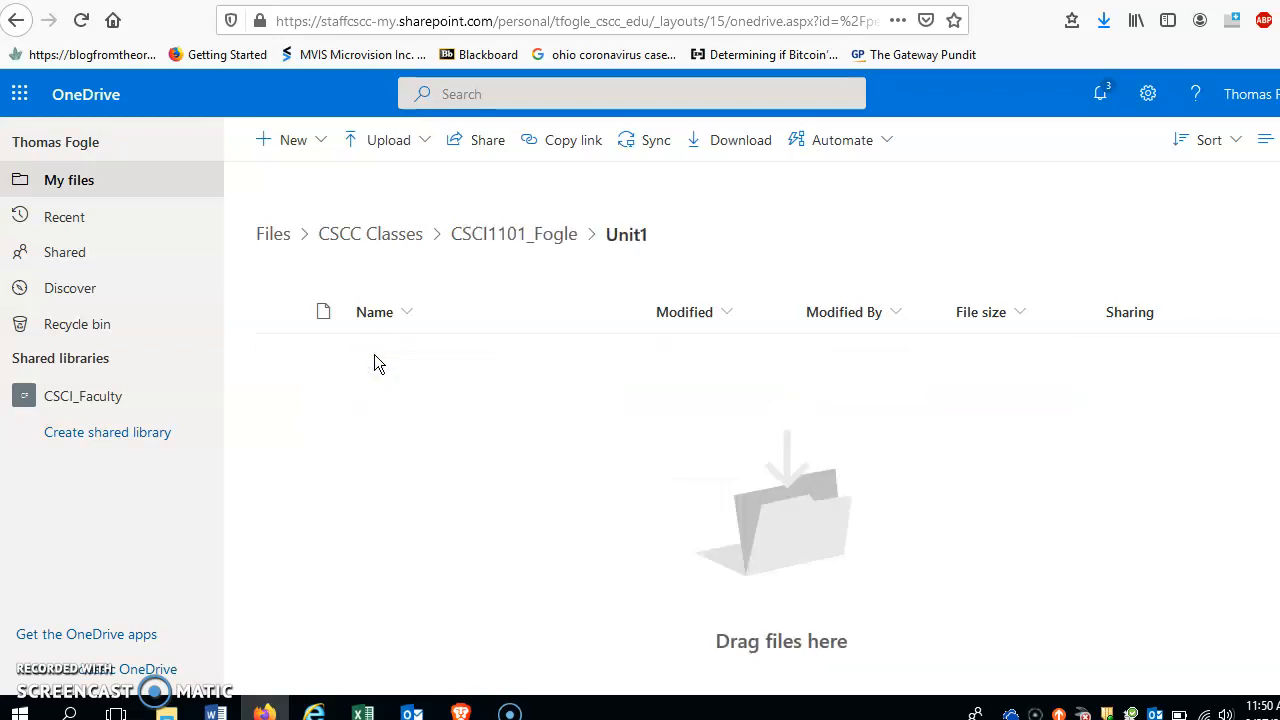
left_click(420, 141)
left_click(352, 181)
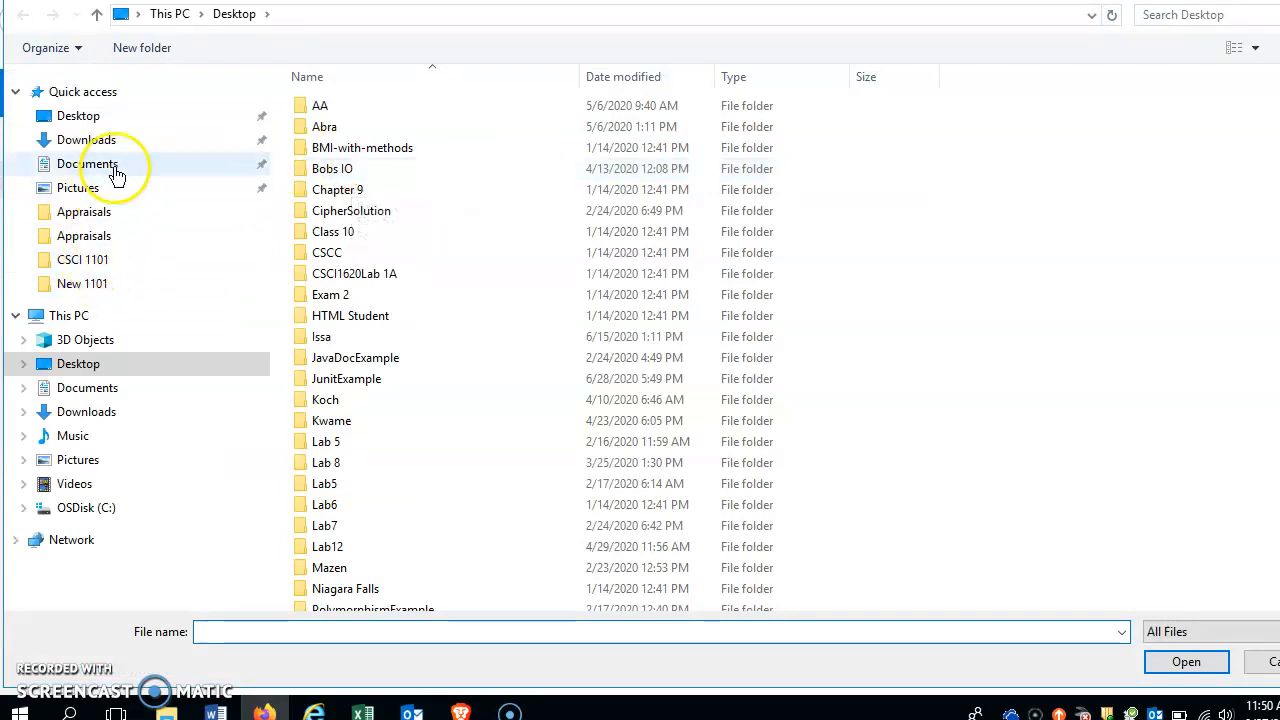
Step: Upload One Drive Capture.PNG from Documents > CSCI 1101 into the Unit1 folder
left_click(87, 262)
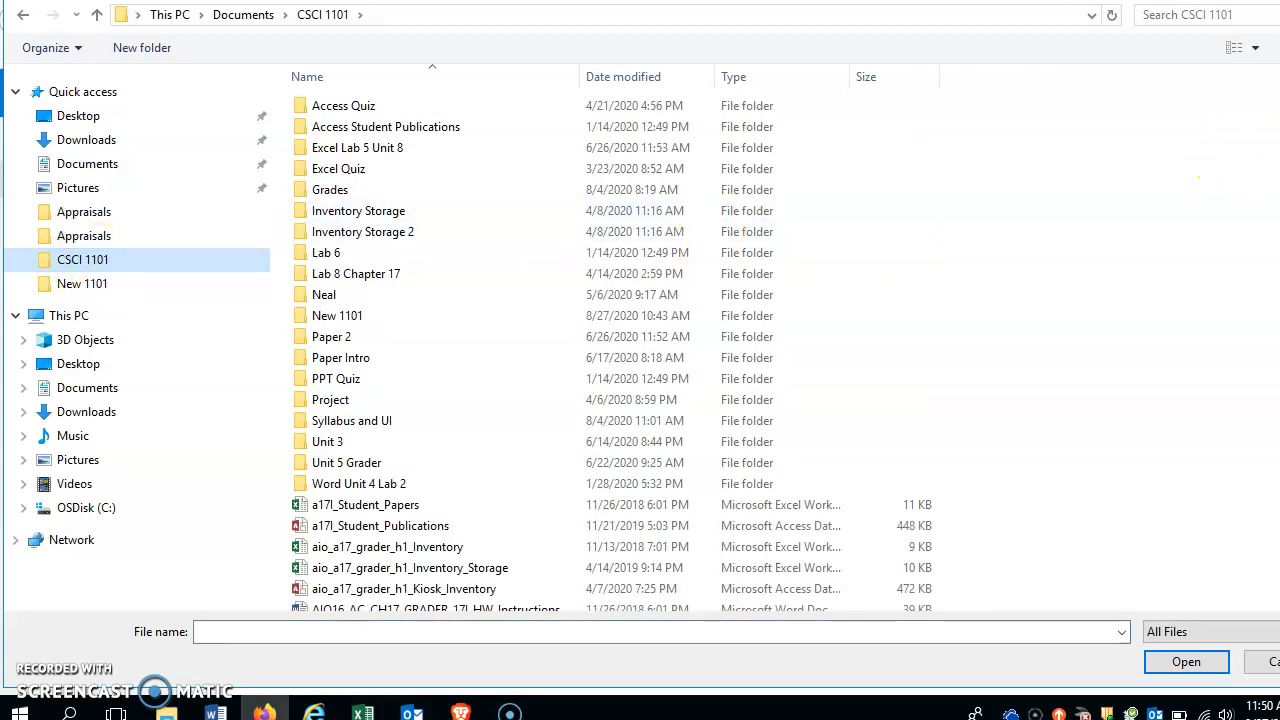
scroll(1198, 178, "down", 15)
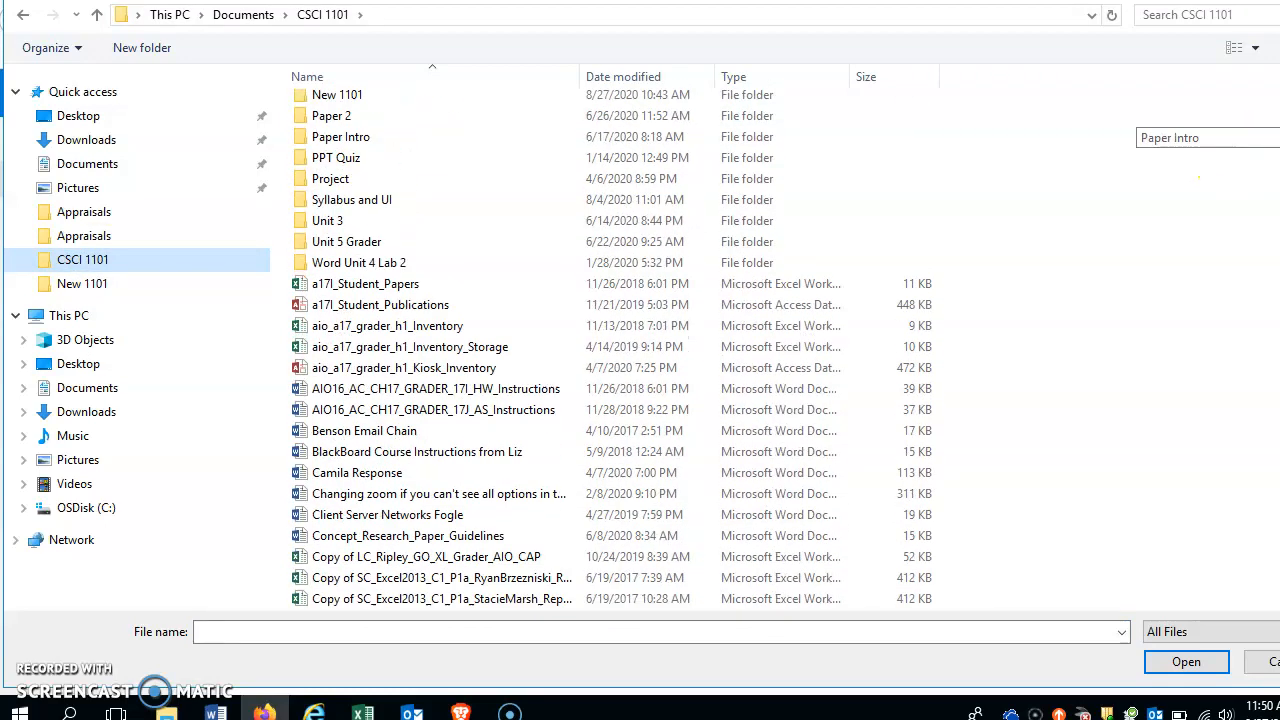
scroll(1198, 178, "down", 15)
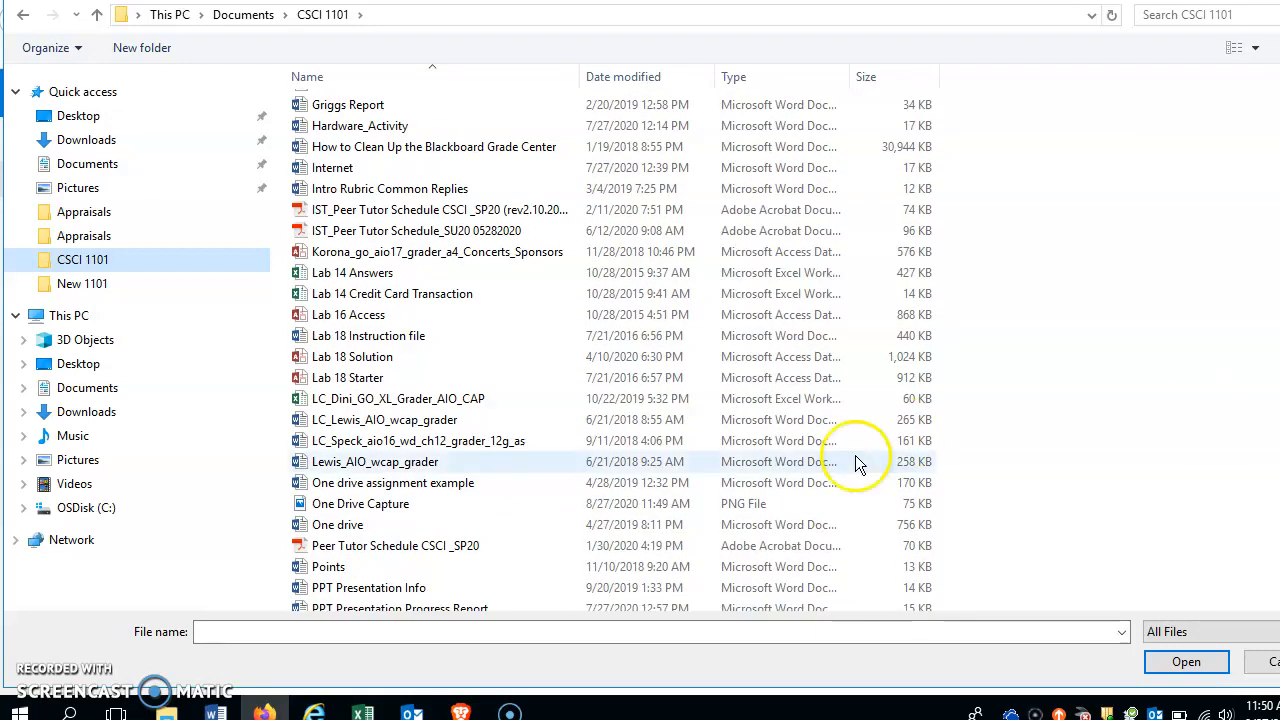
left_click(388, 505)
double_click(390, 510)
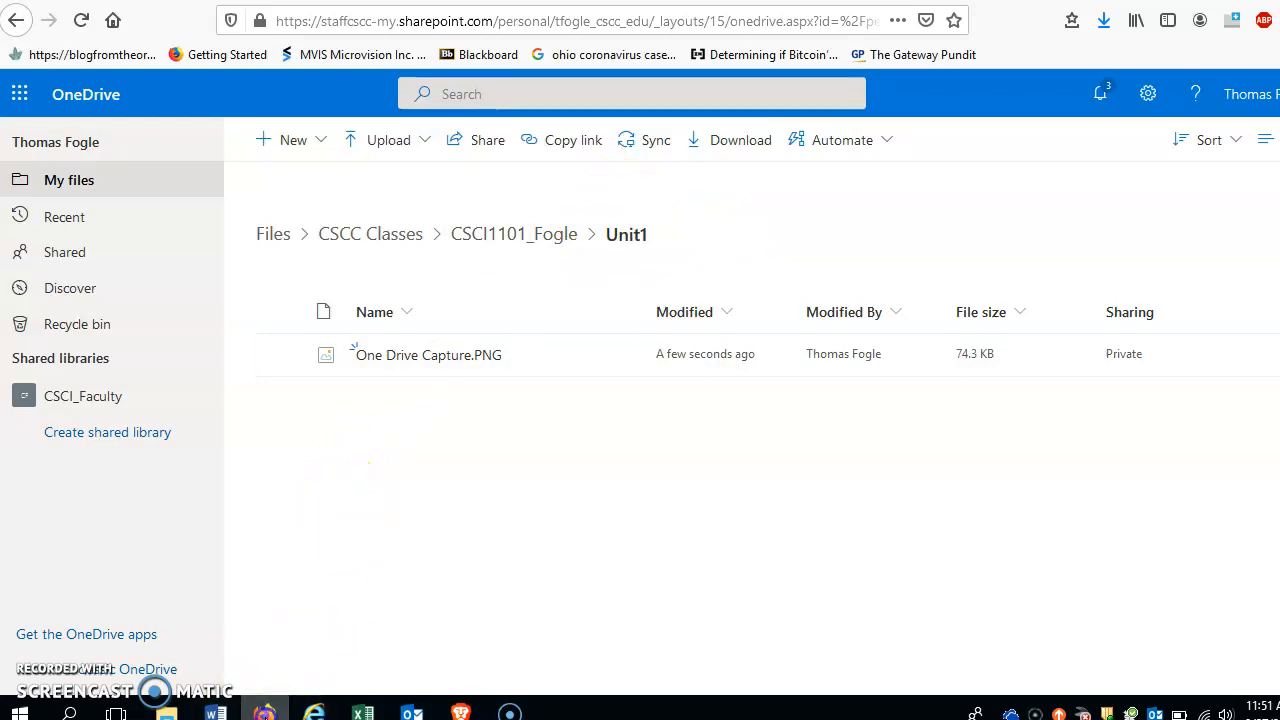
left_click(264, 712)
Step: Bring the Cloud_Computing_Instructions document forward, then return to the OneDrive Unit1 folder
mouse_move(200, 708)
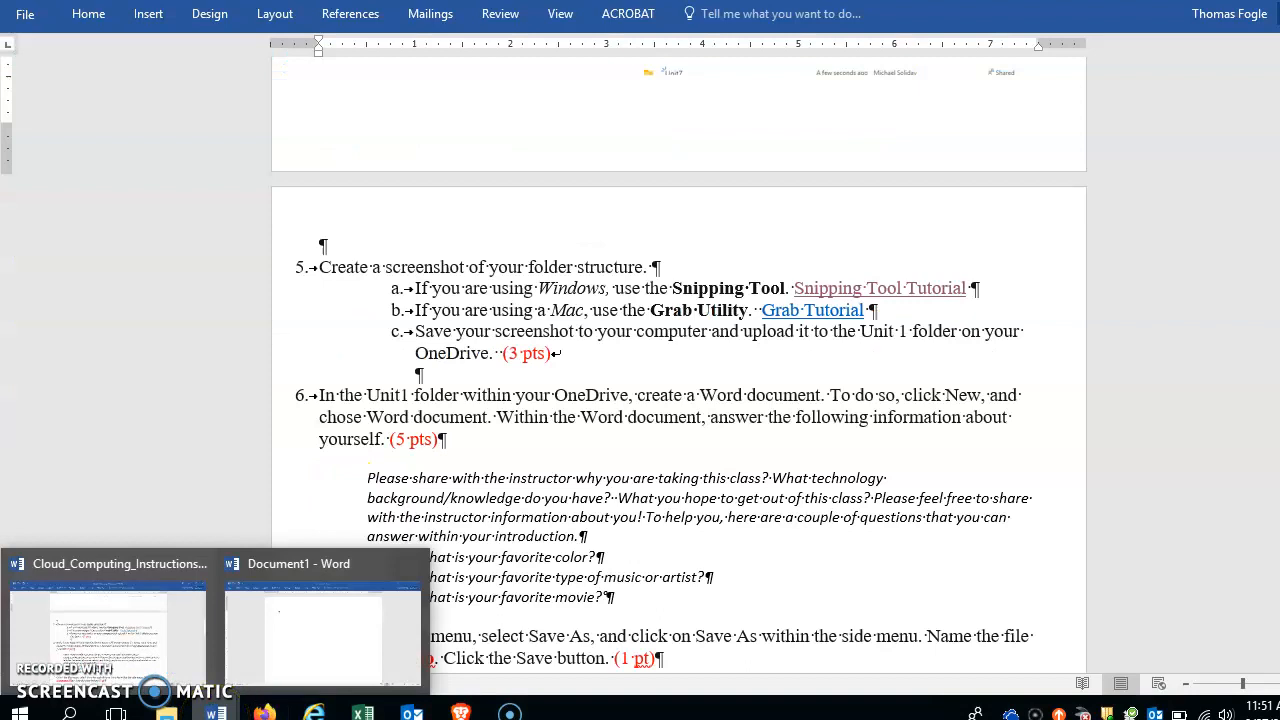
left_click(558, 536)
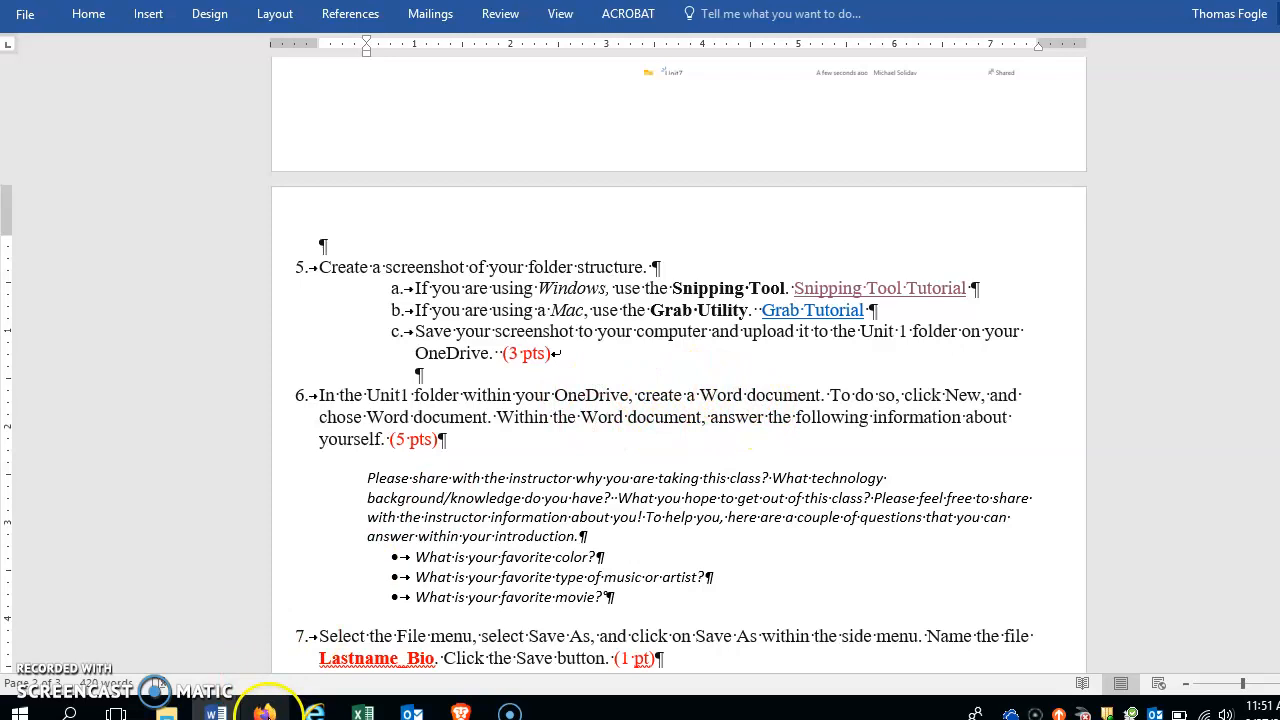
left_click(264, 711)
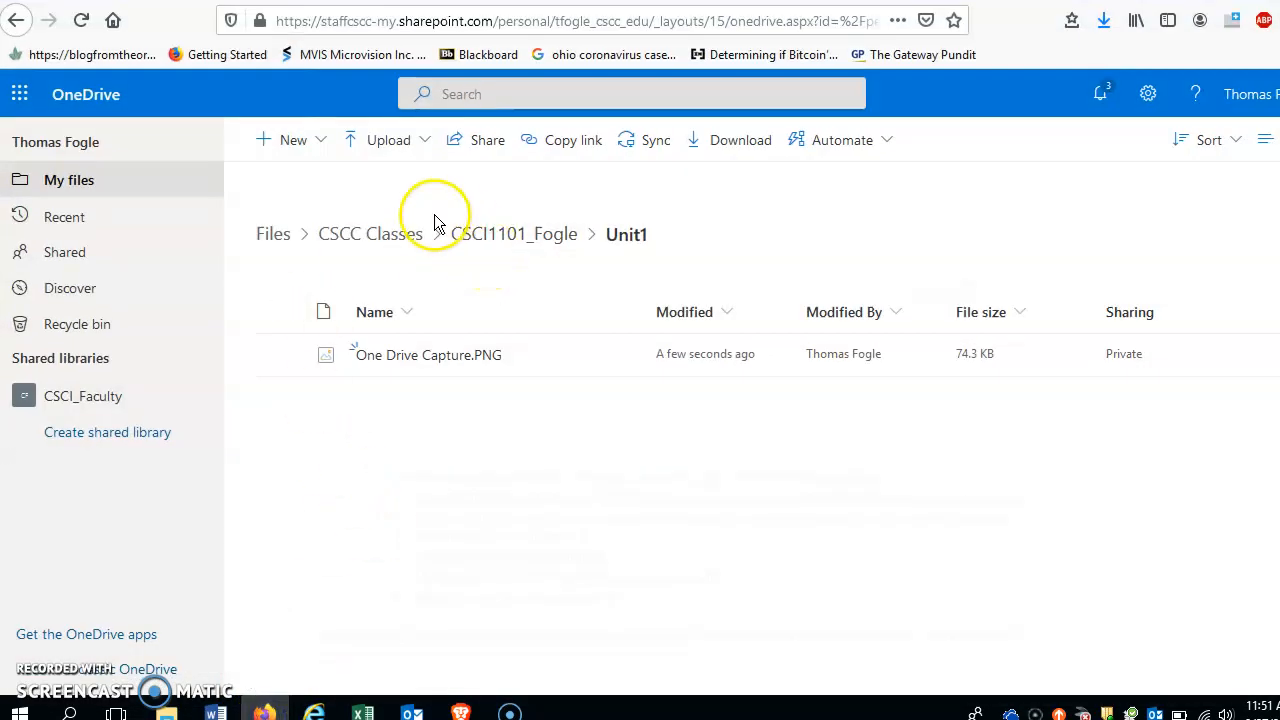
Step: Allow pop-ups for the SharePoint site and create a new Word document in Unit1
left_click(320, 145)
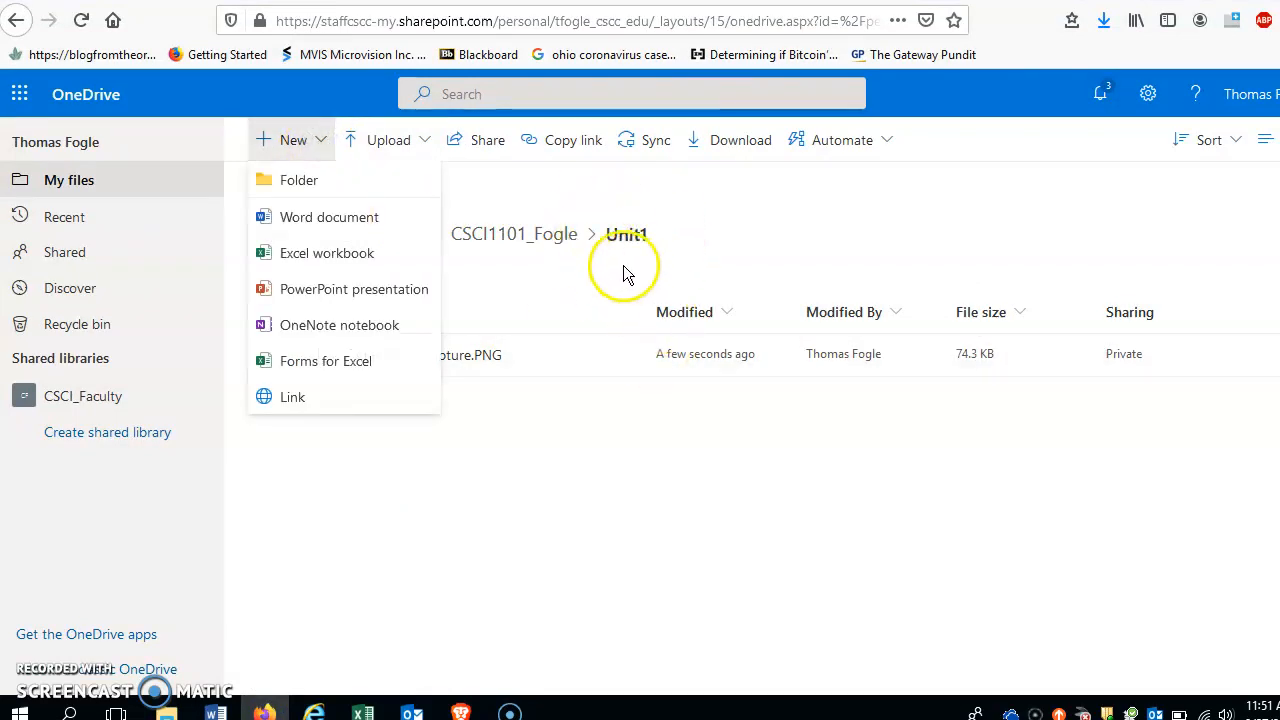
left_click(337, 229)
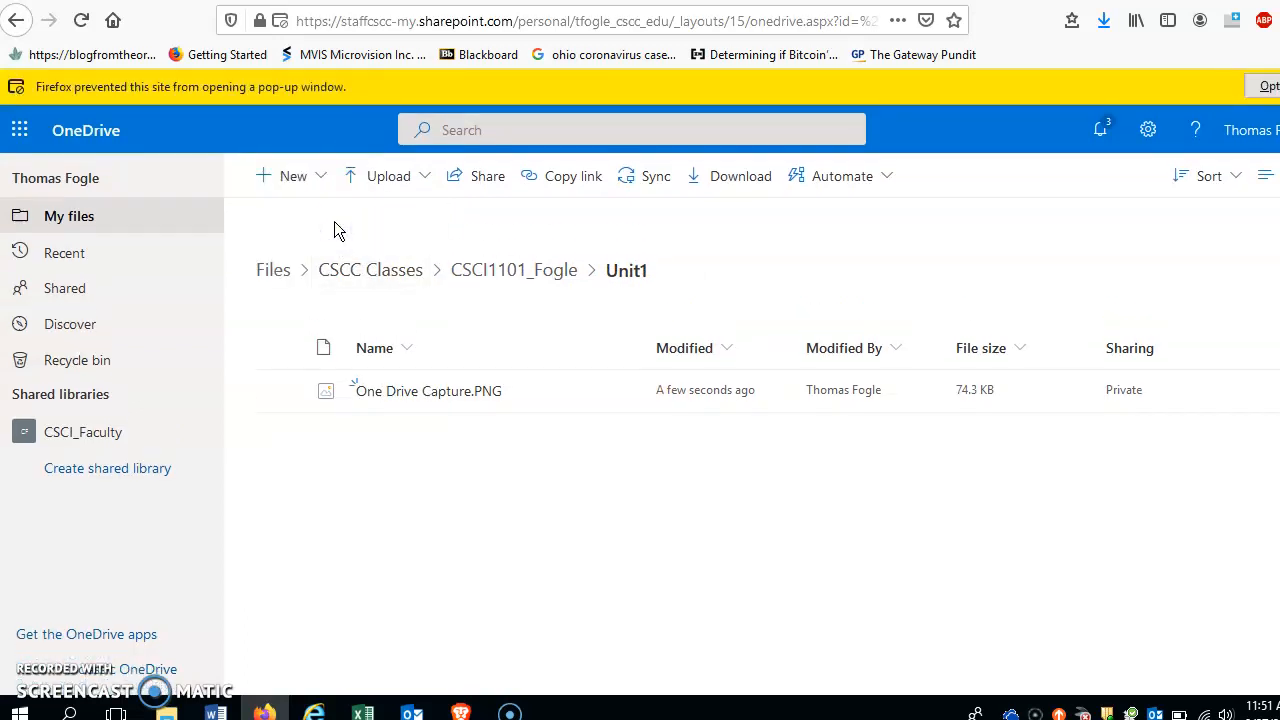
left_click(1263, 86)
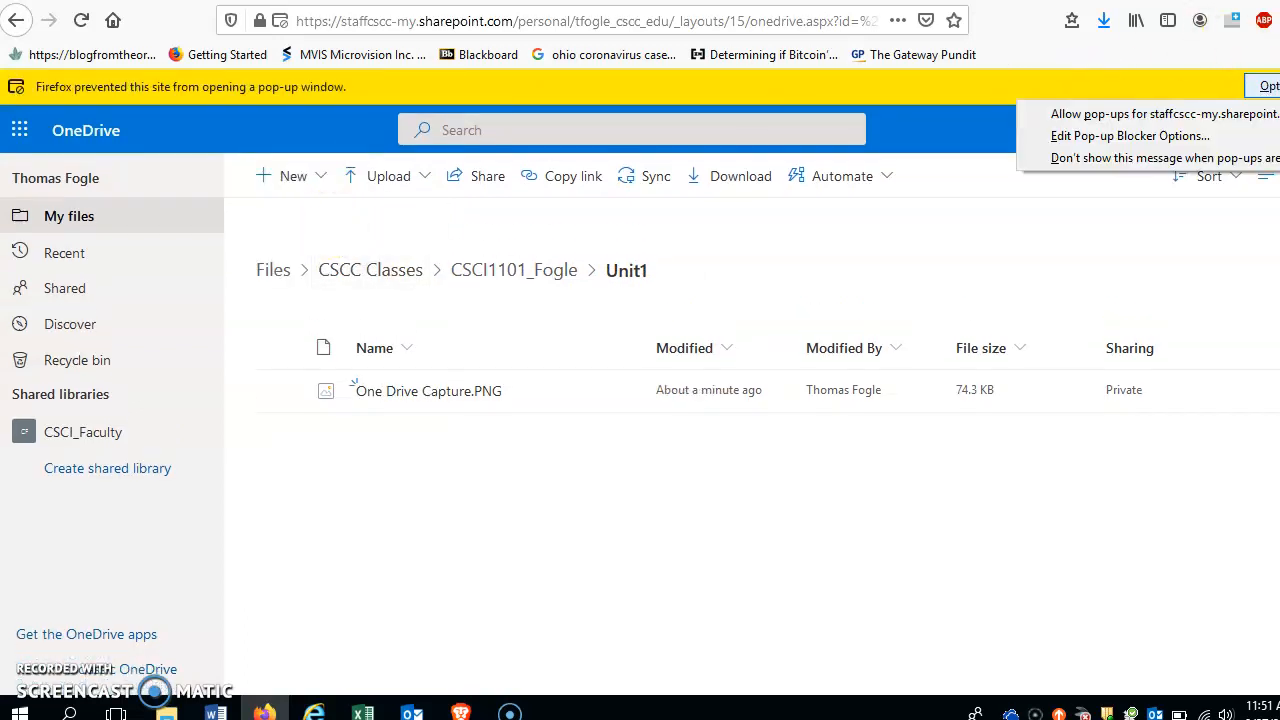
left_click(1163, 113)
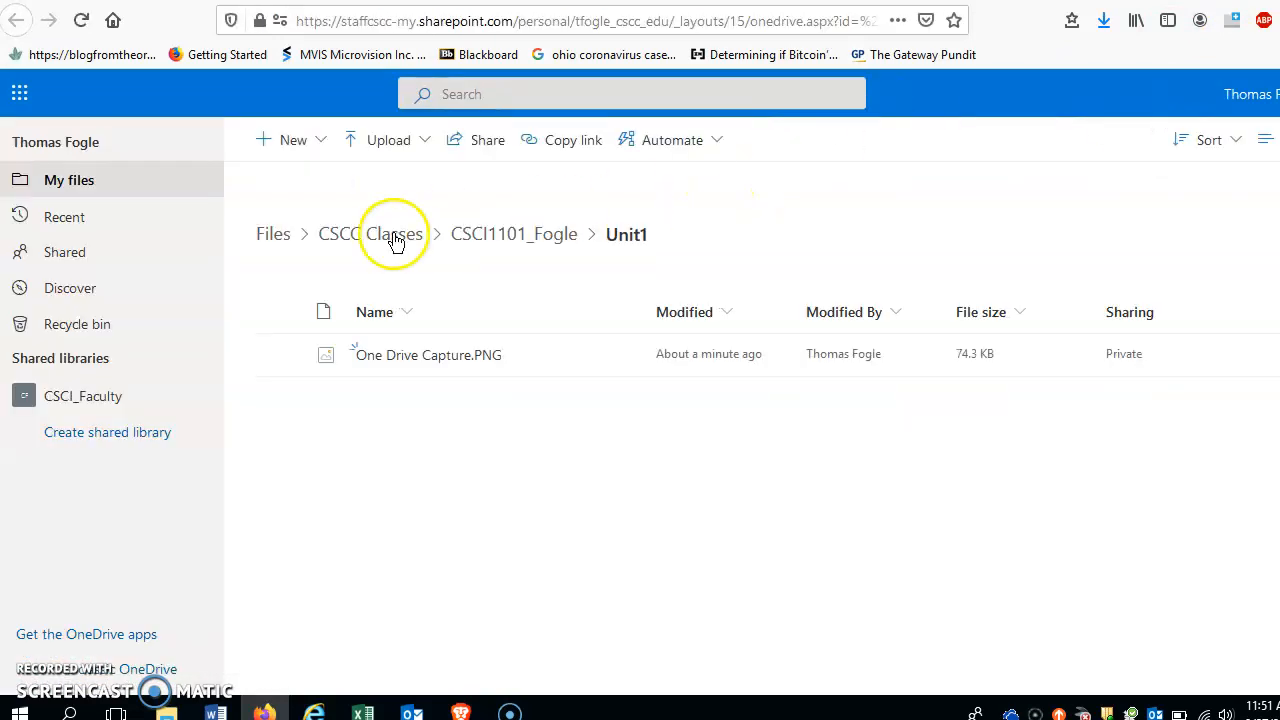
left_click(318, 142)
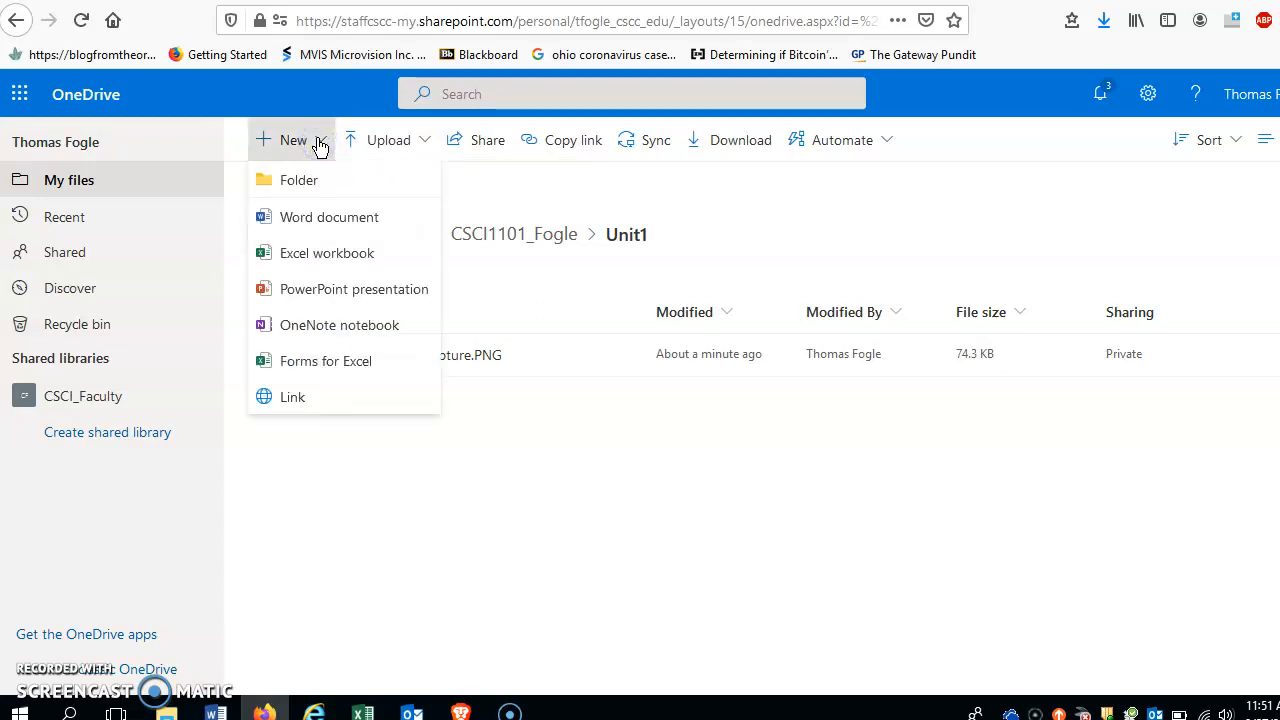
left_click(309, 219)
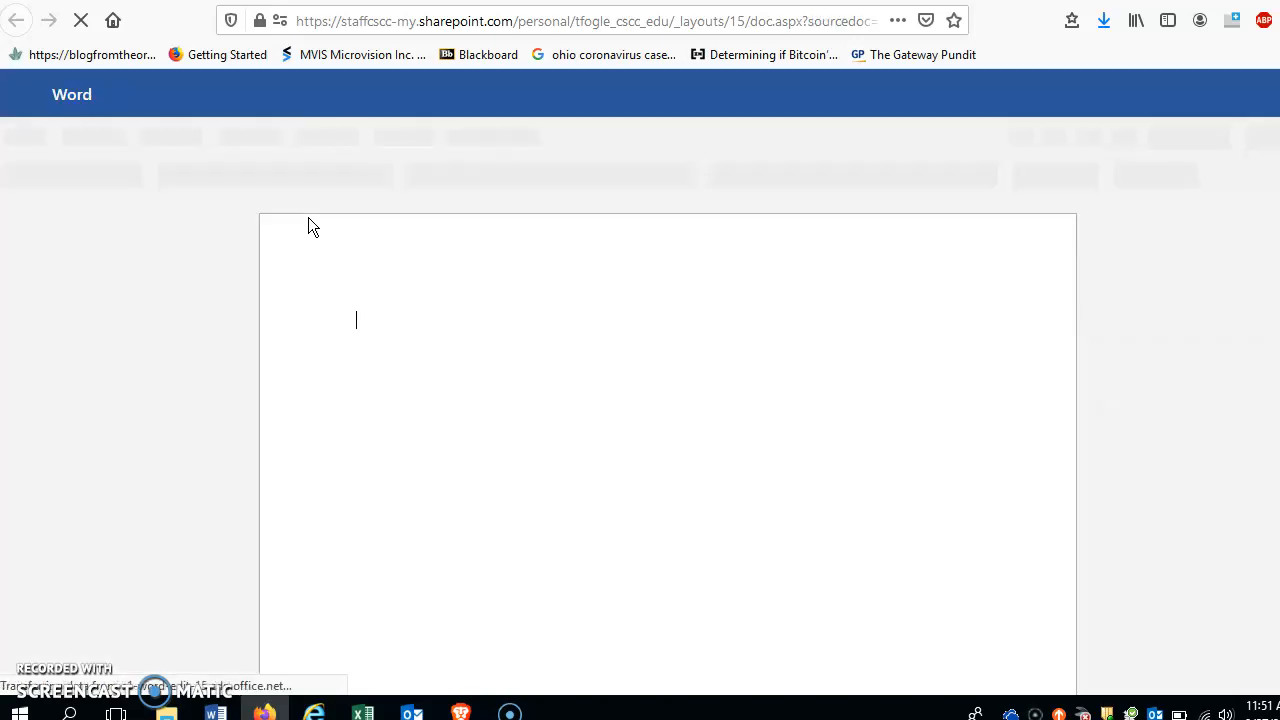
Step: Read step 7 of the Cloud_Computing instructions on saving as Lastname_Bio, then return to the blank document
left_click(471, 375)
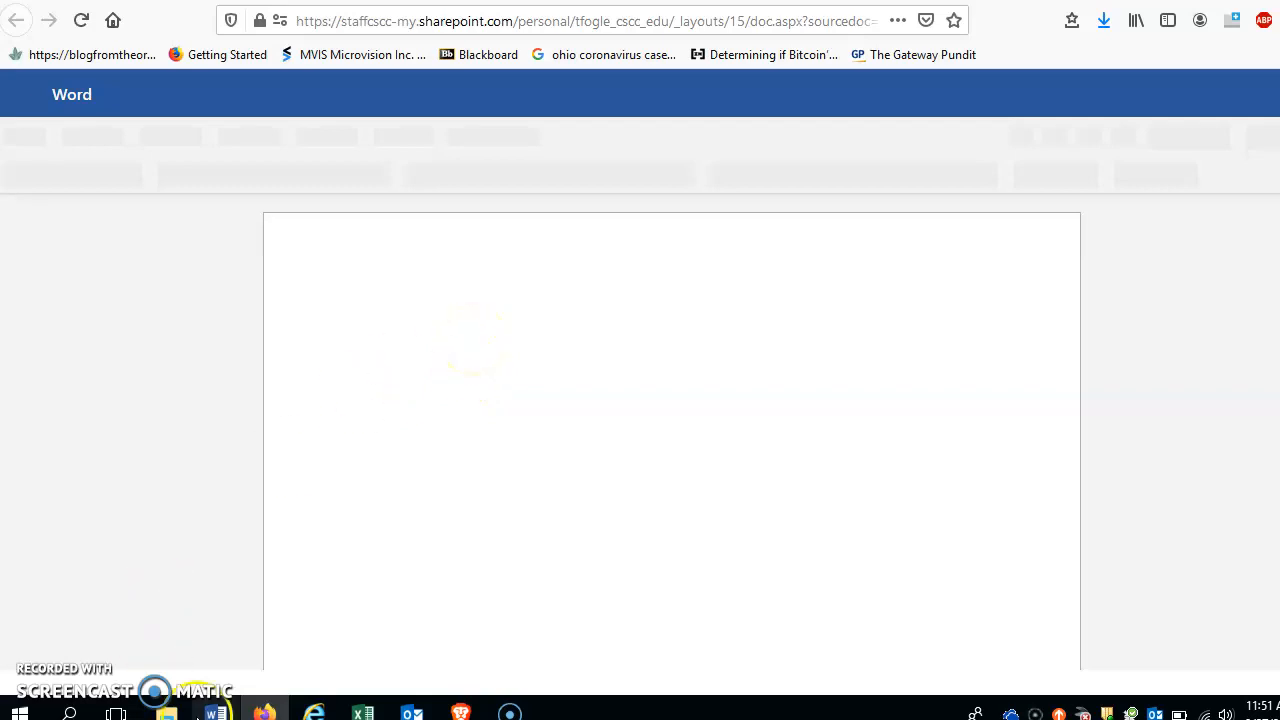
mouse_move(215, 712)
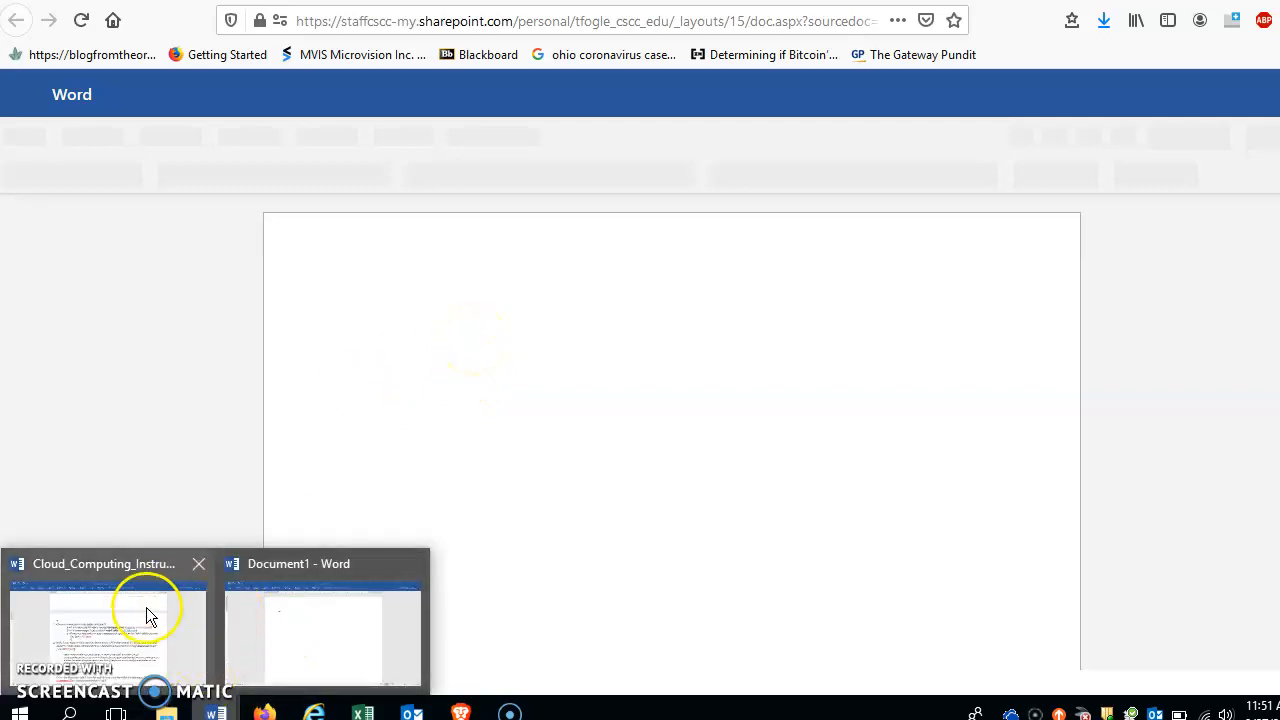
mouse_move(194, 613)
left_click(253, 622)
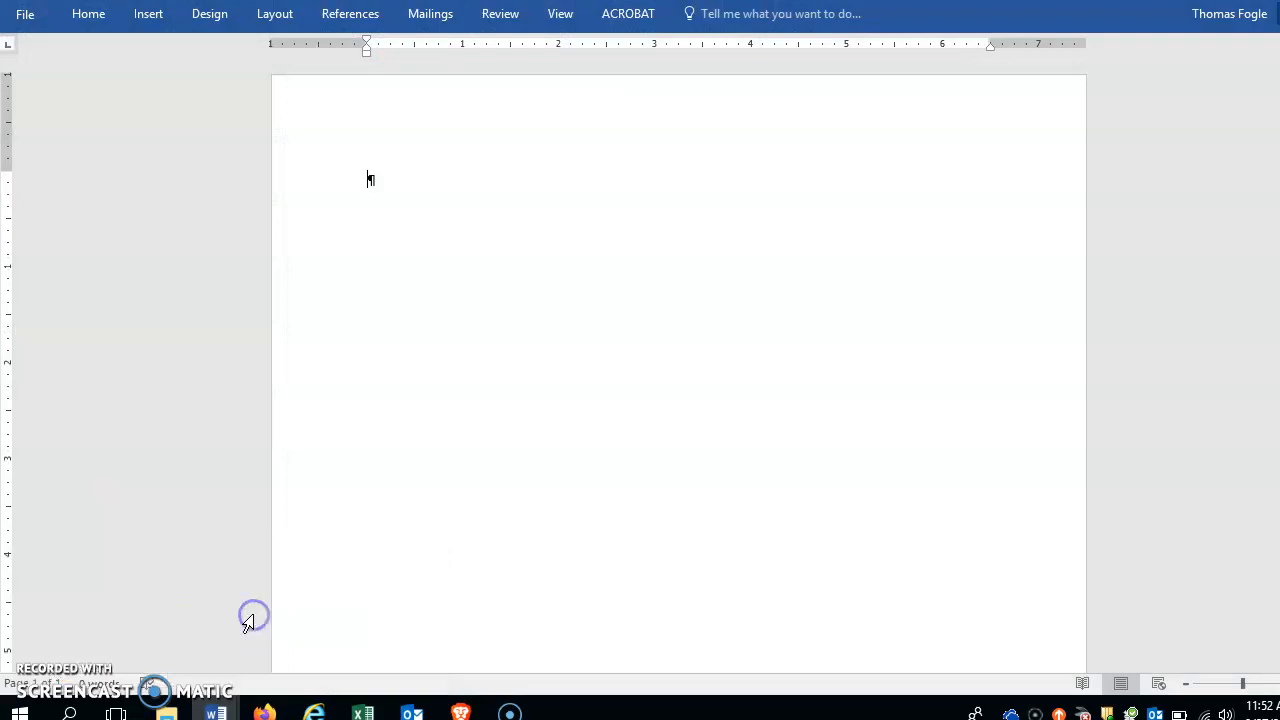
mouse_move(215, 708)
left_click(158, 645)
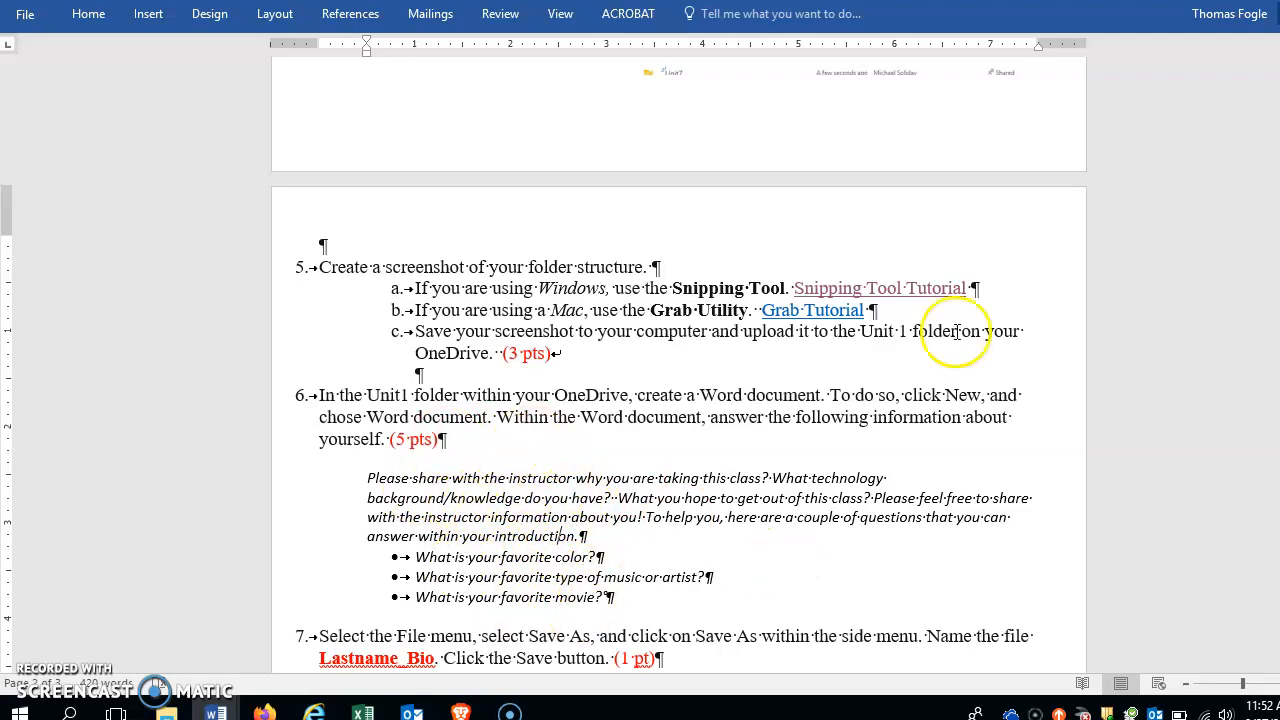
scroll(650, 400, "down", 4)
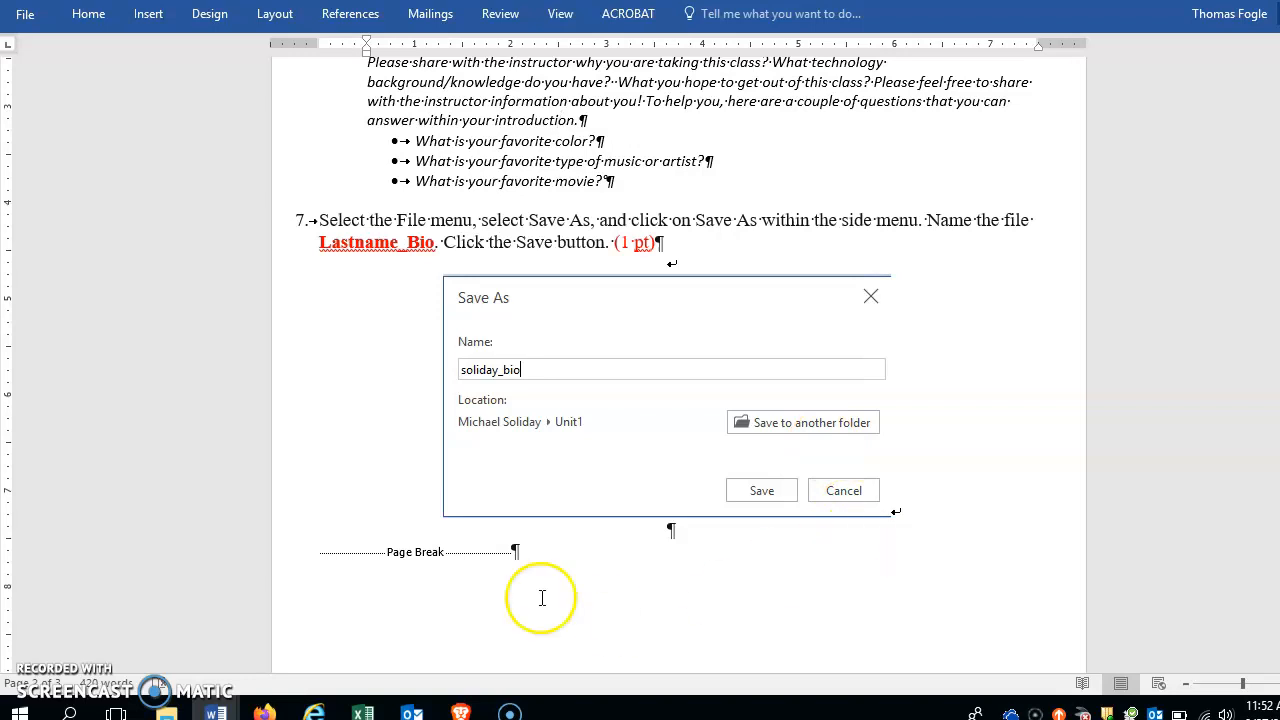
mouse_move(215, 706)
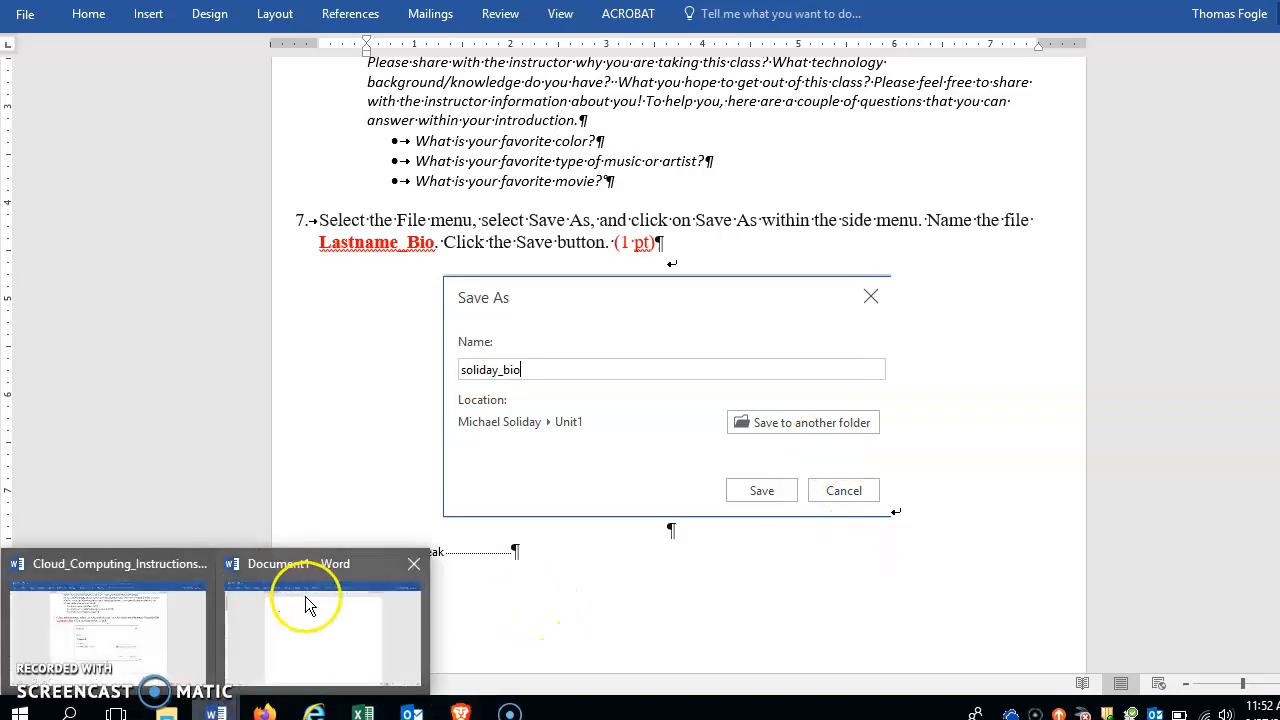
mouse_move(337, 609)
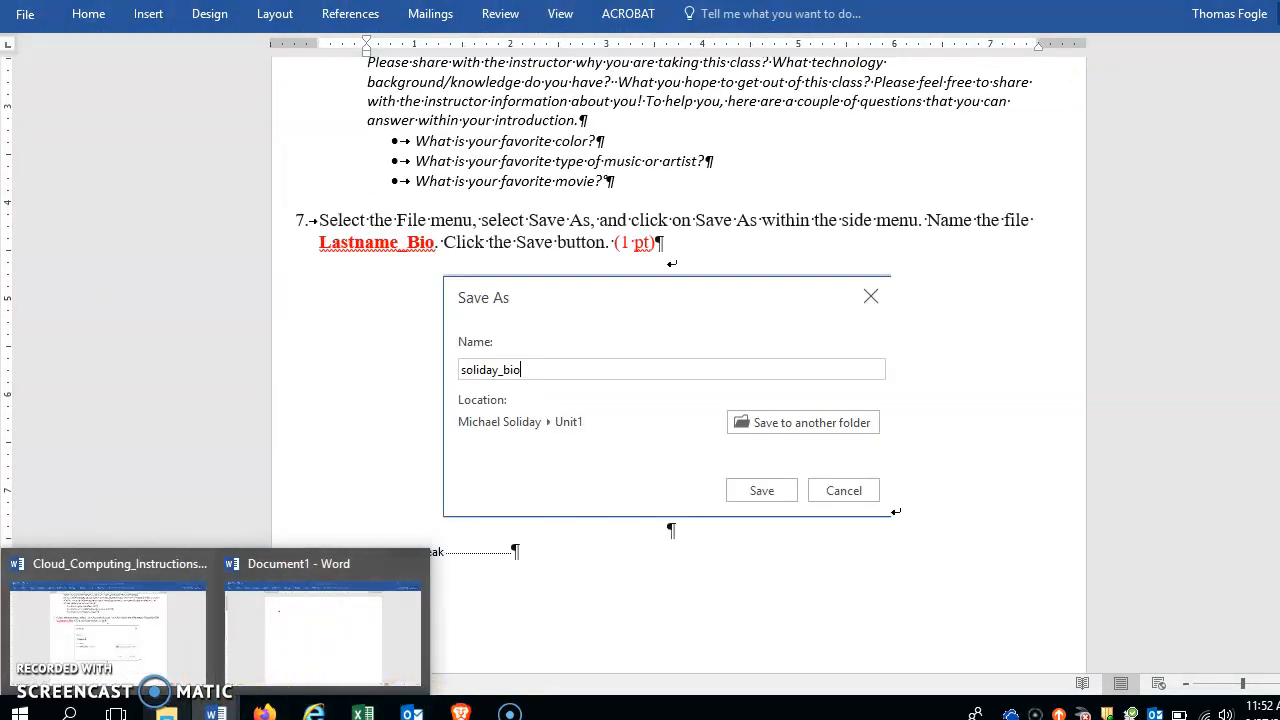
left_click(264, 712)
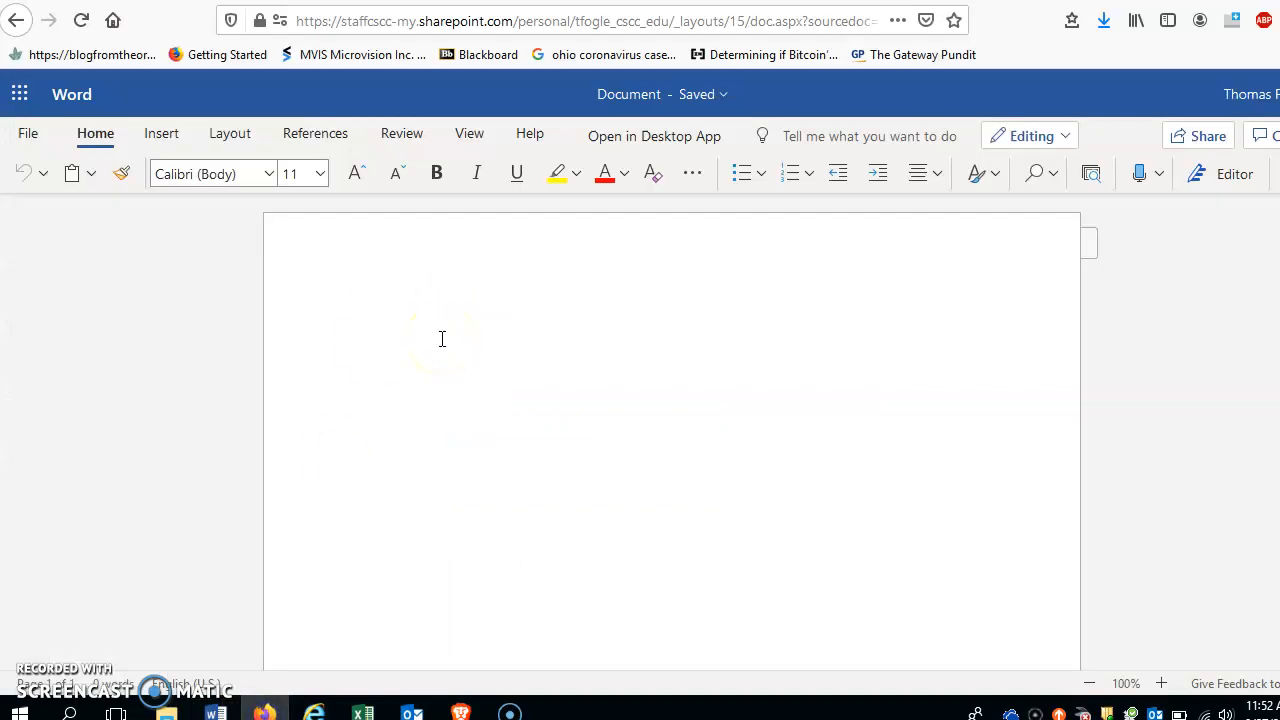
Step: Write 'This is my Bio' and save the document as Bio_Fogle in Unit1
type("his is my Bio")
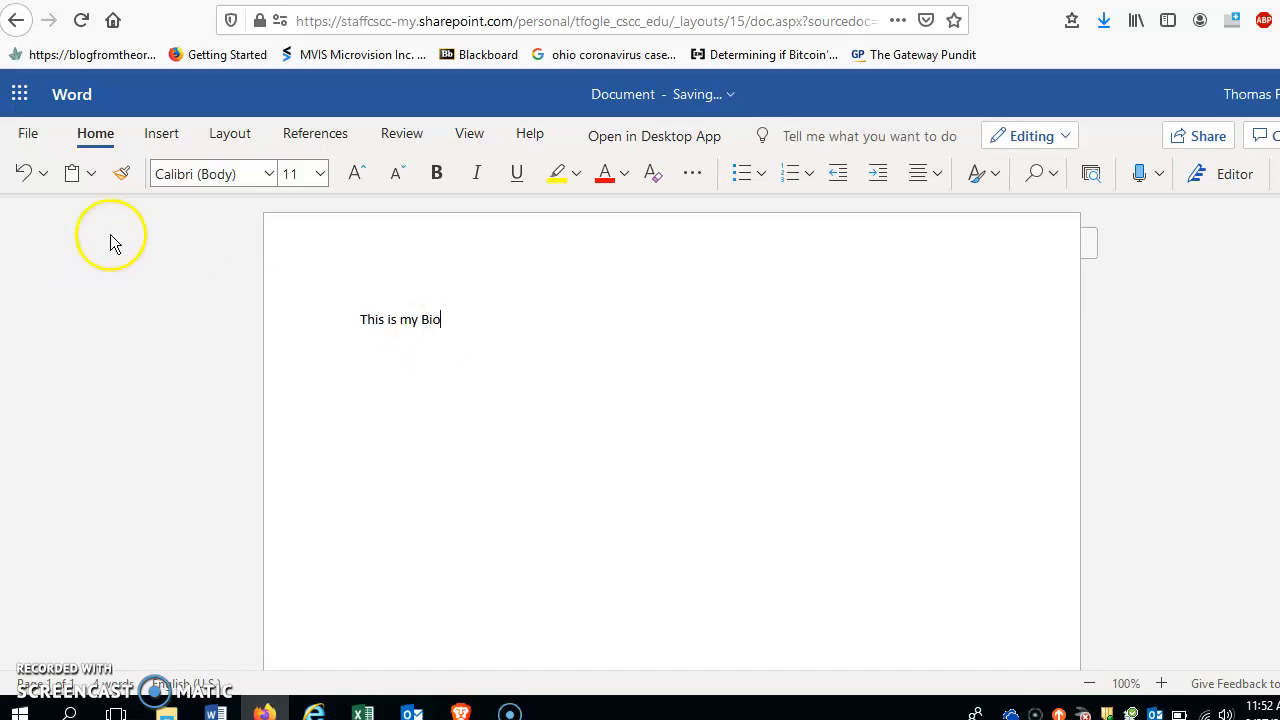
left_click(31, 145)
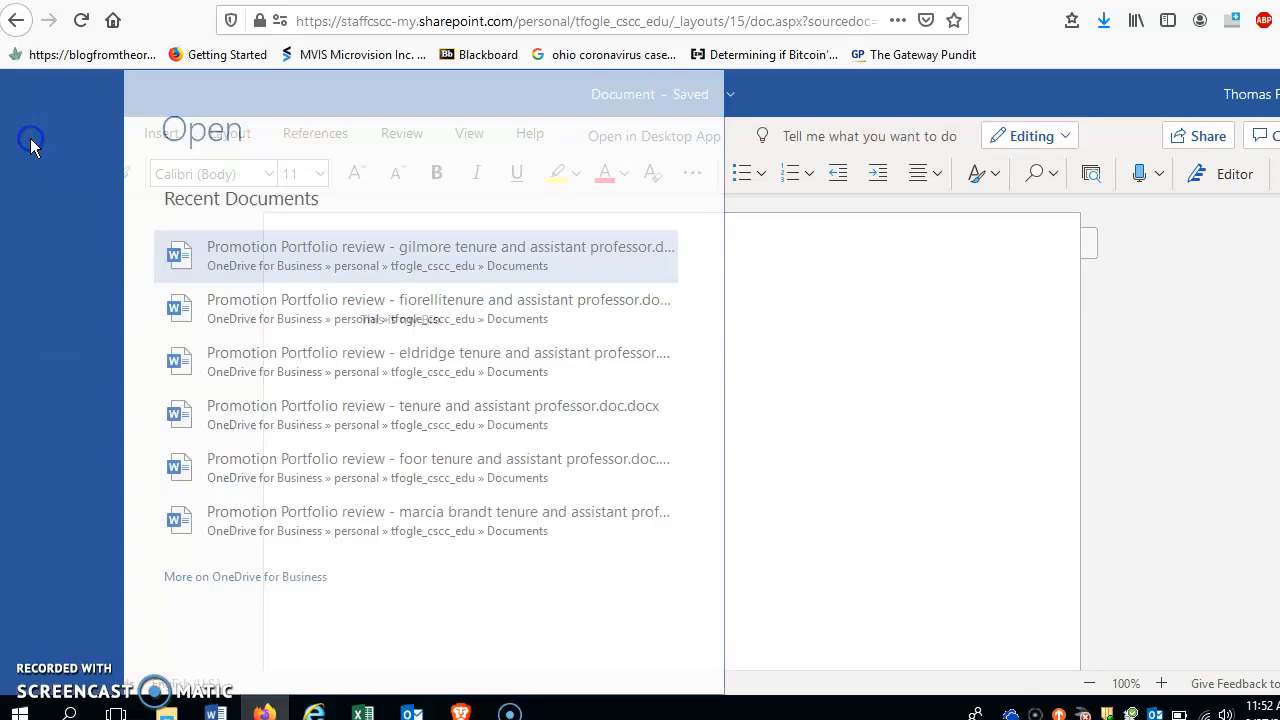
left_click(46, 322)
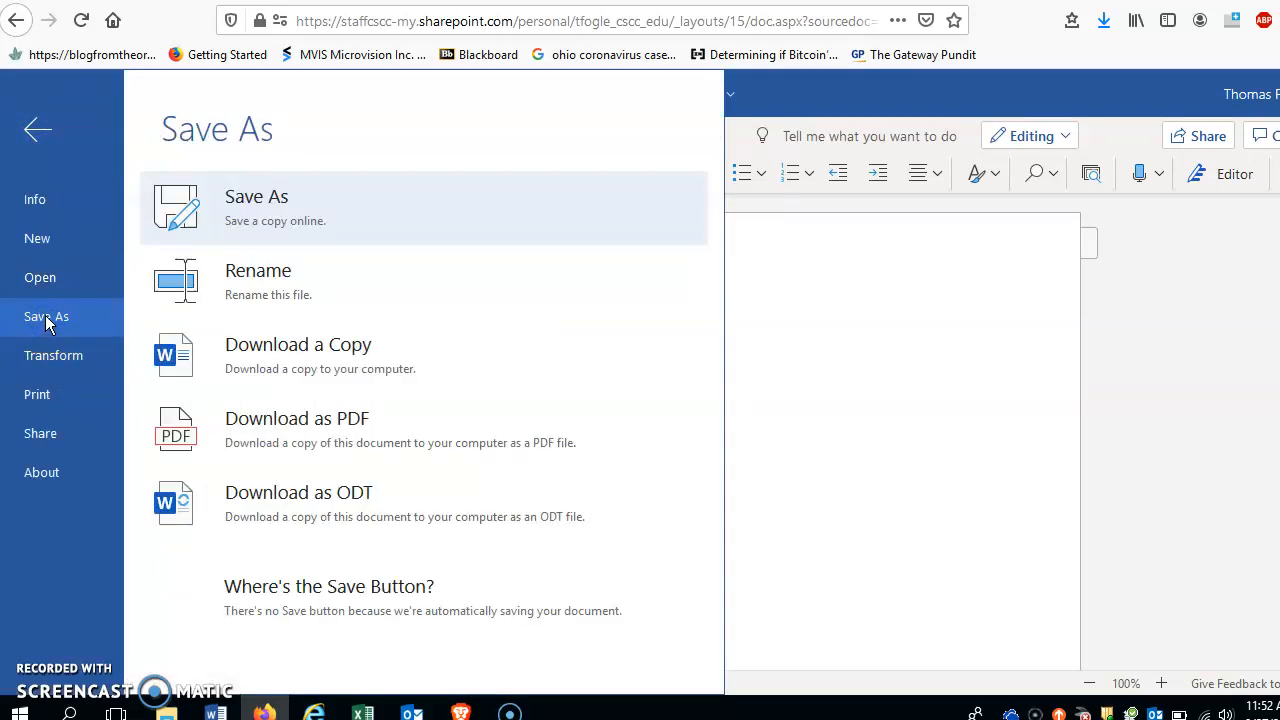
left_click(264, 205)
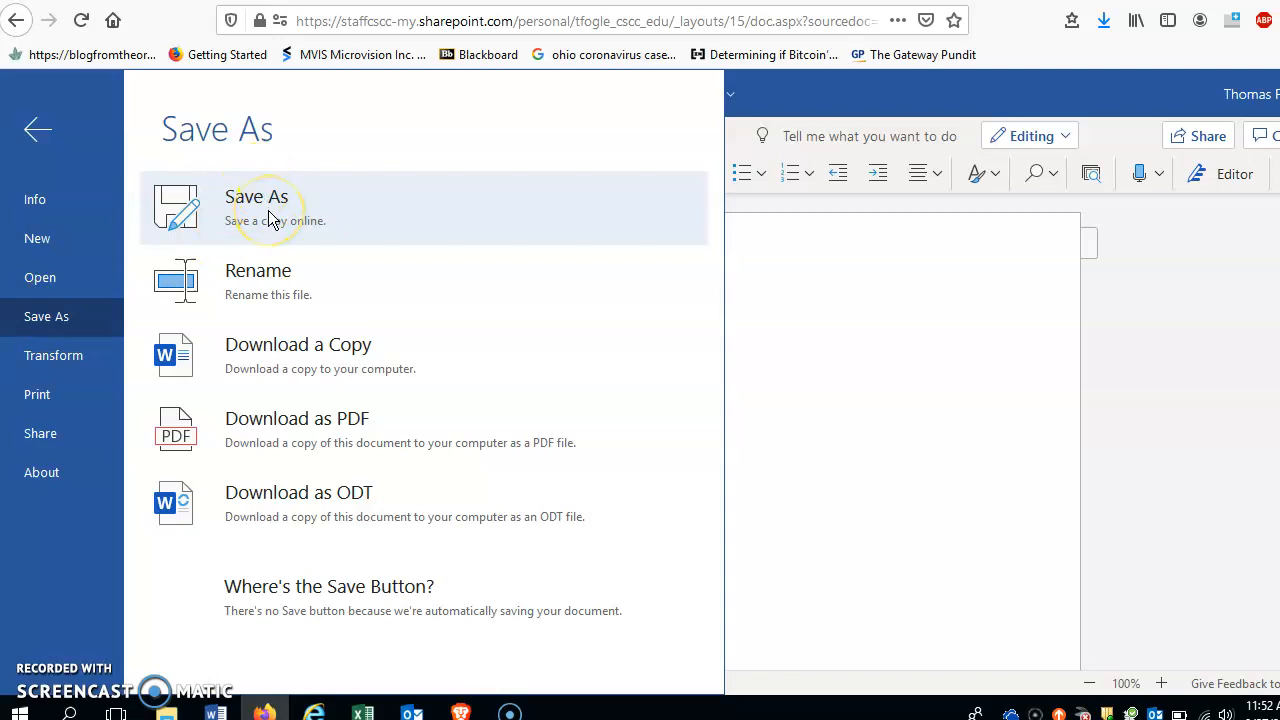
left_click(268, 215)
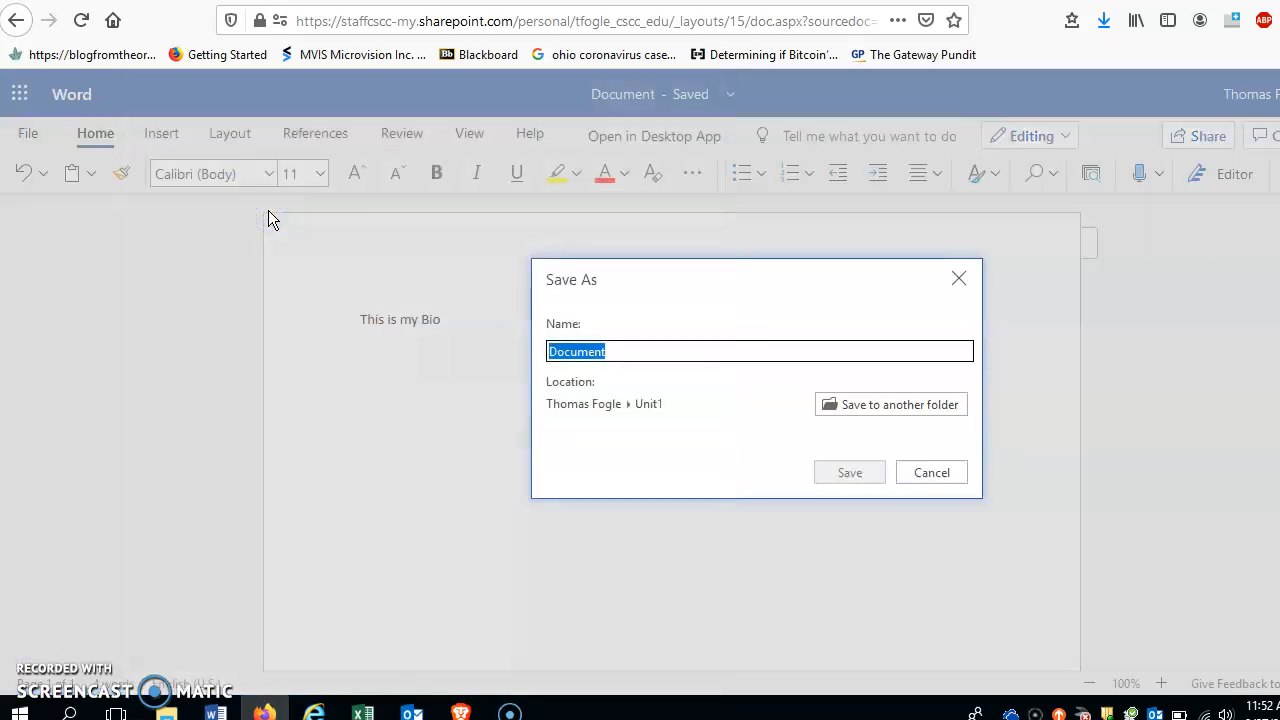
type("Bio")
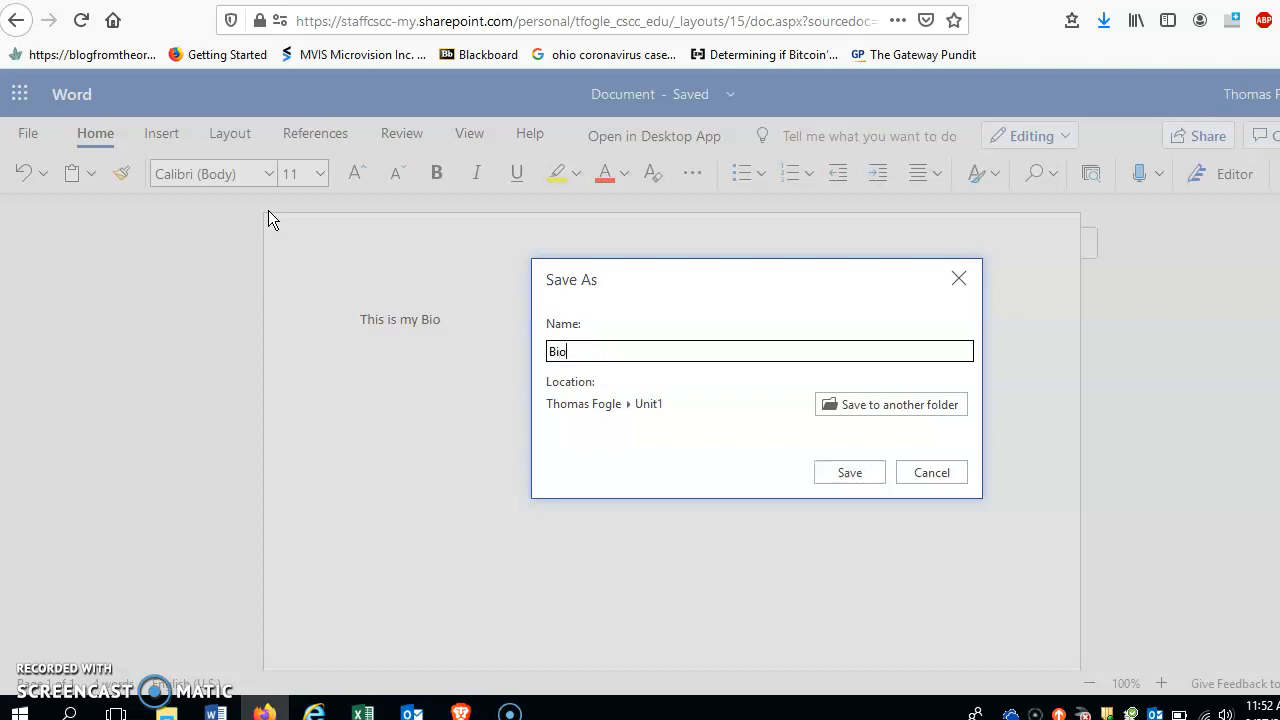
type("_Fogle")
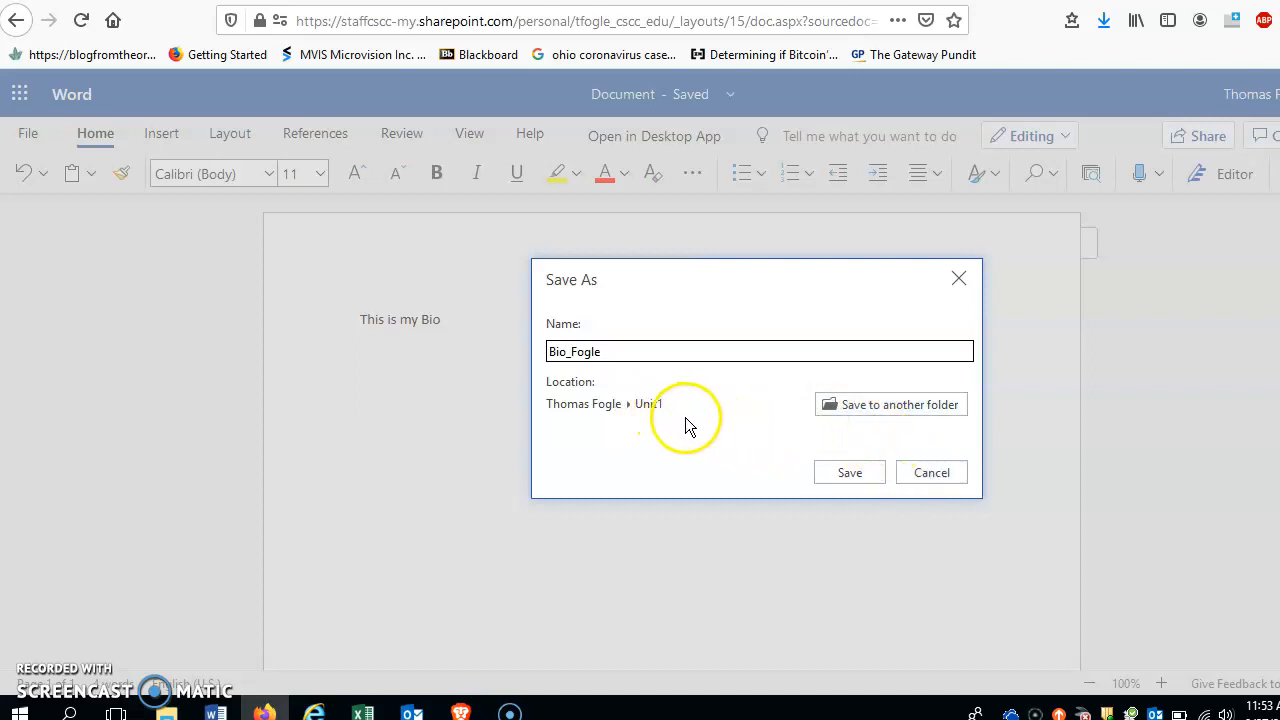
left_click(854, 479)
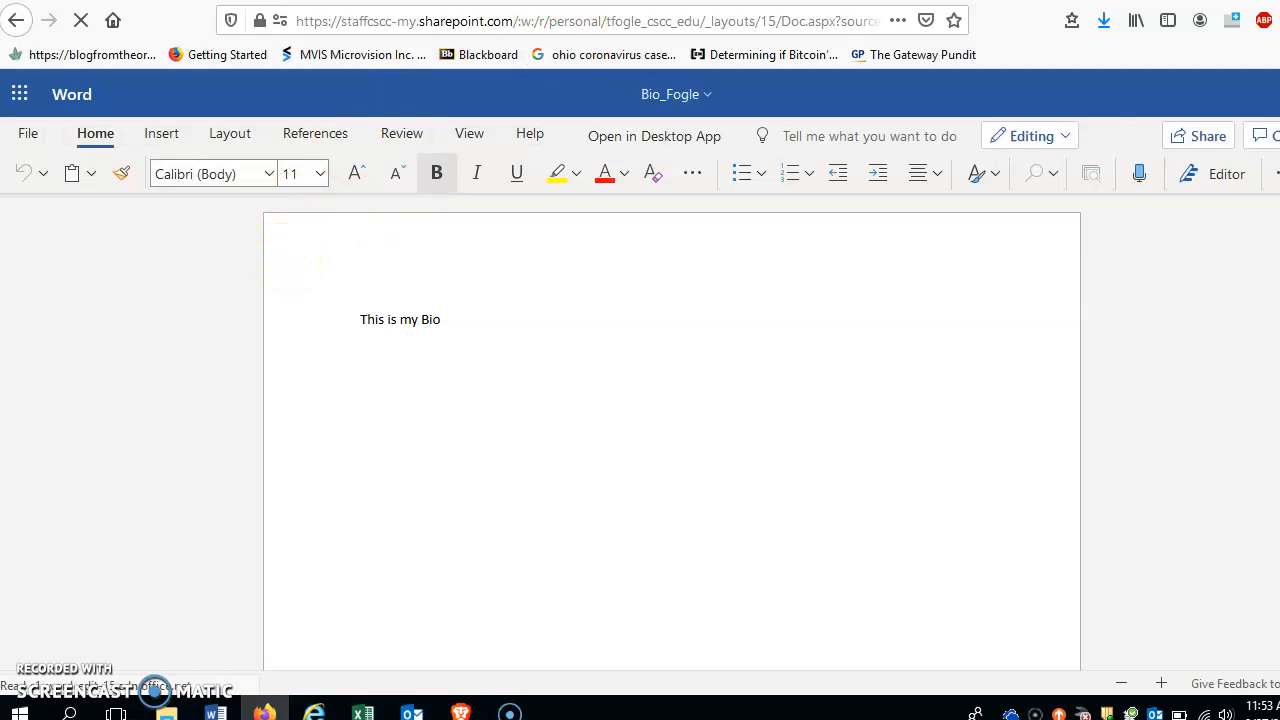
key("ctrl+w")
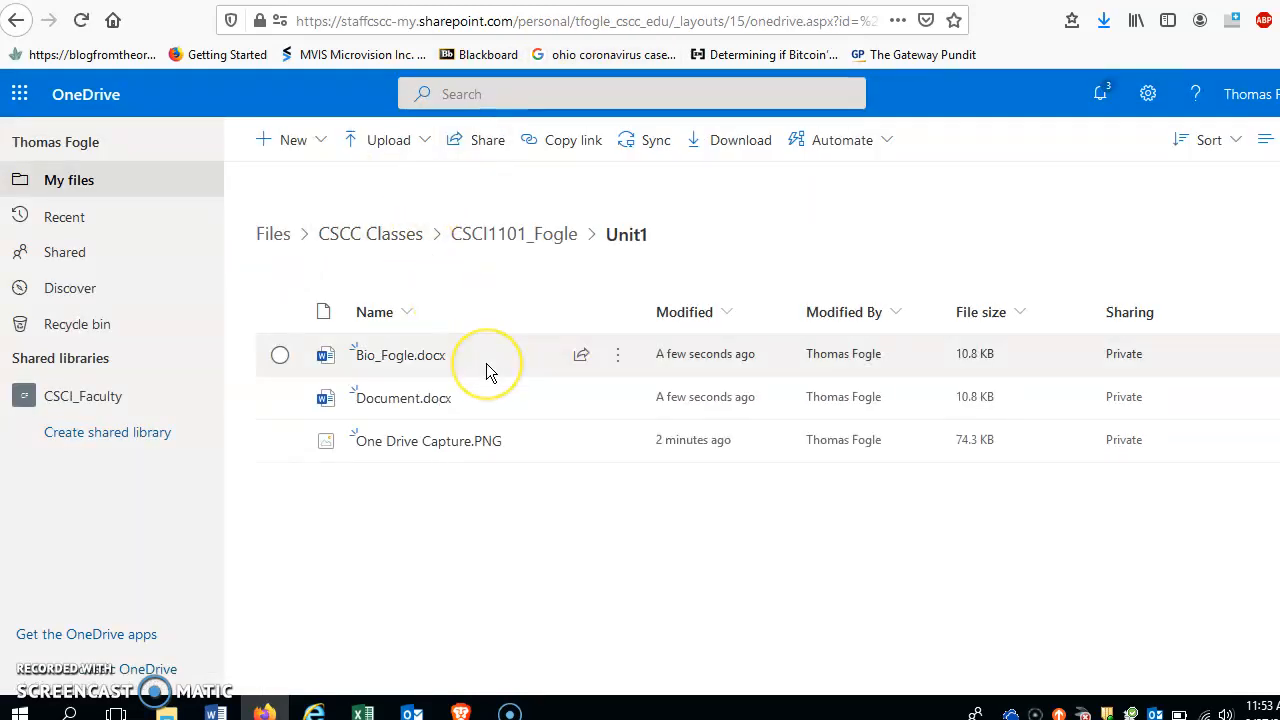
Step: Delete the leftover Document.docx from the Unit1 folder, confirming the deletion
mouse_move(486, 365)
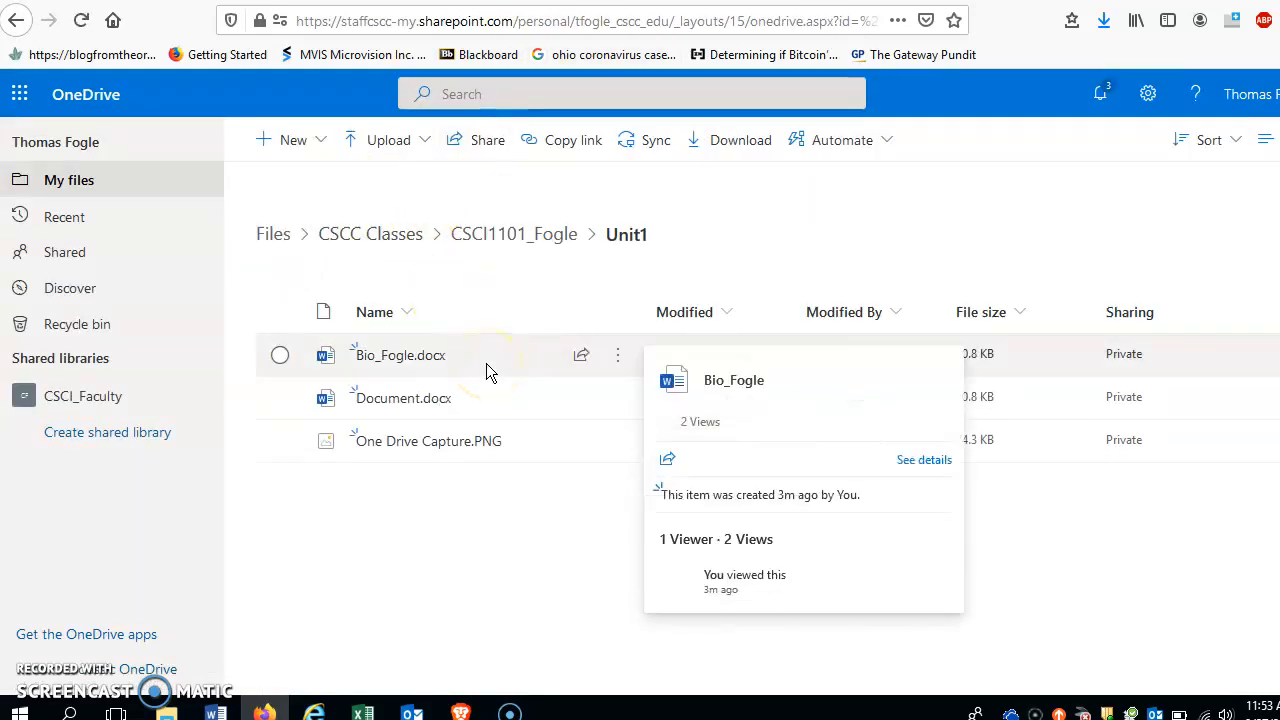
left_click(395, 410)
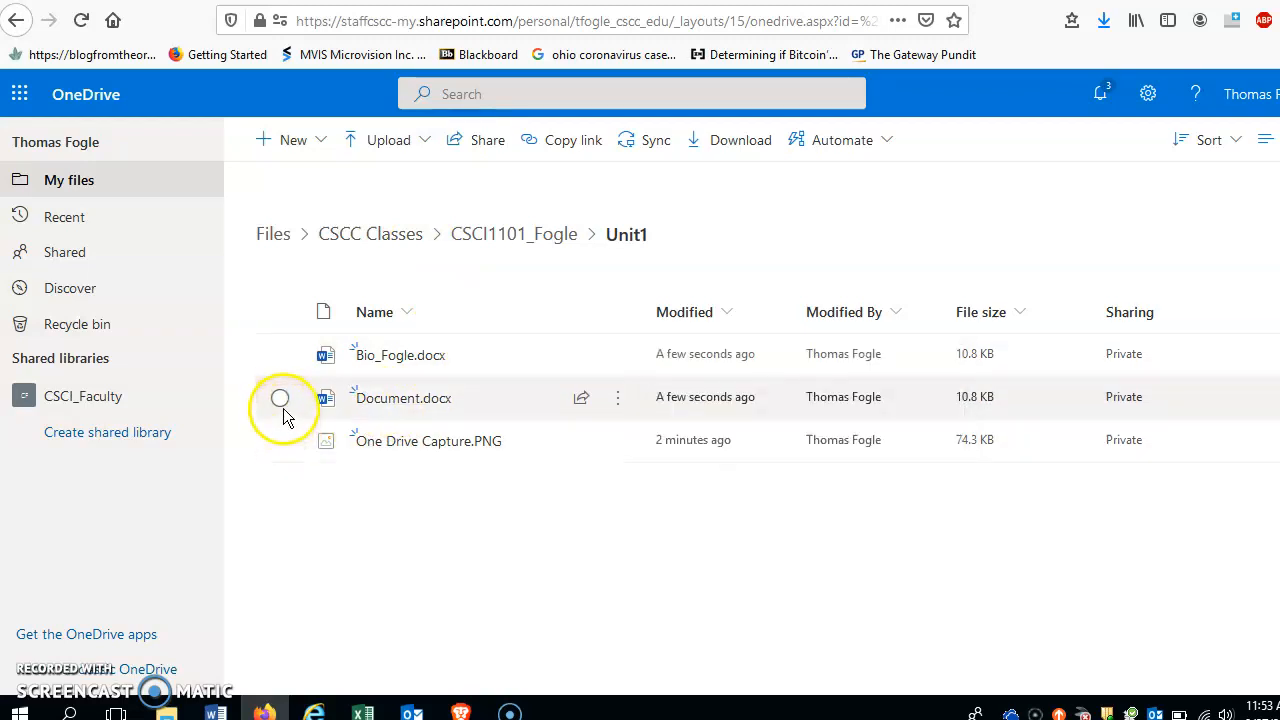
left_click(617, 400)
left_click(665, 432)
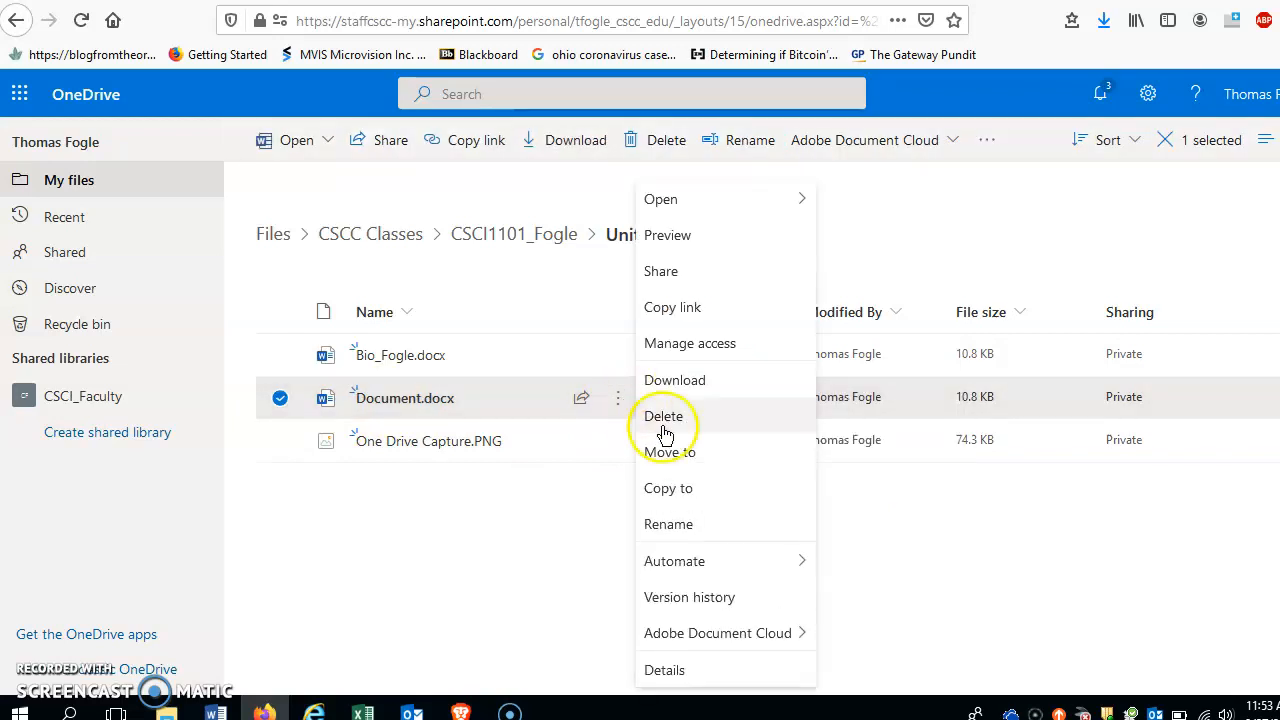
left_click(665, 420)
left_click(670, 428)
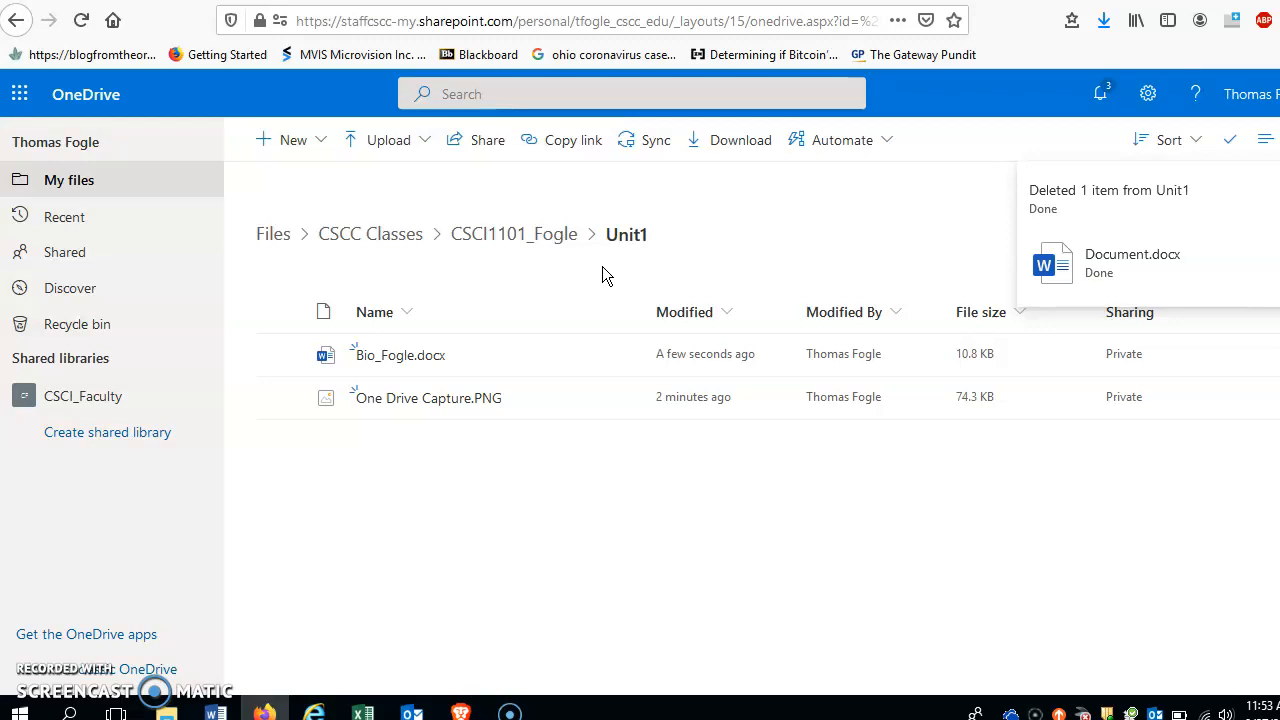
Step: Copy a view-only Unit1 sharing link for Columbus State Community College people
left_click(473, 145)
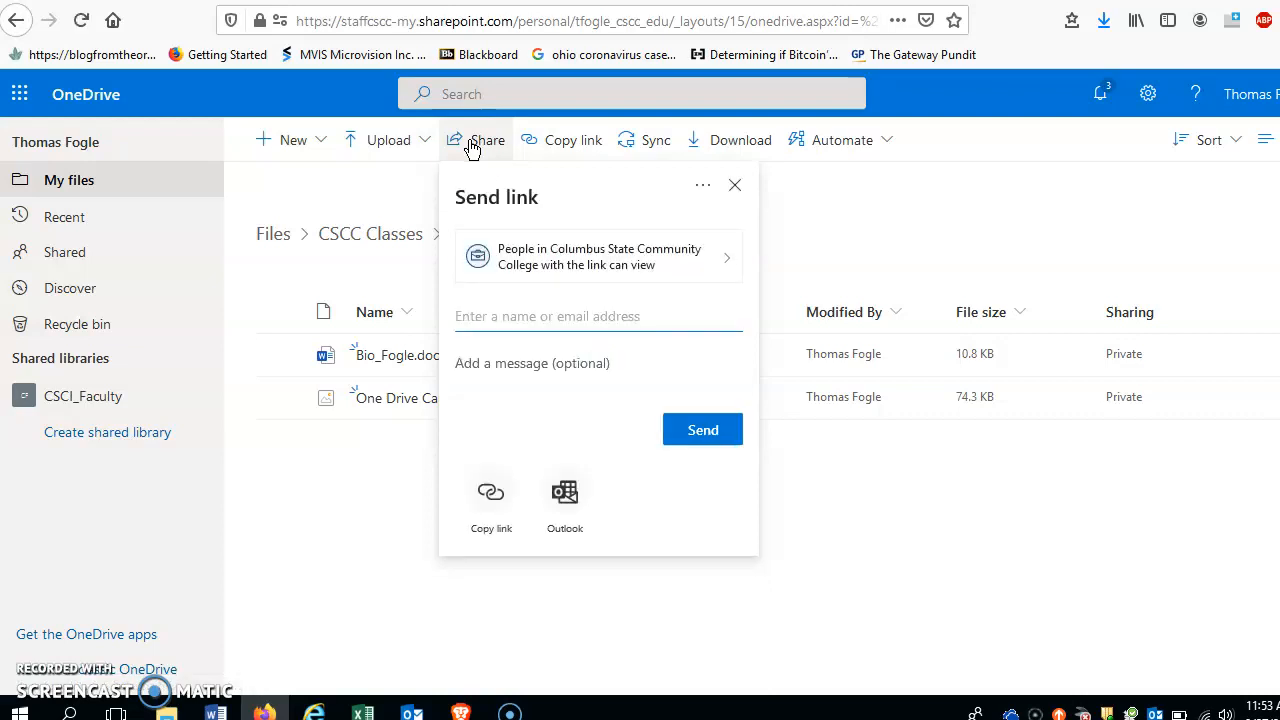
left_click(489, 500)
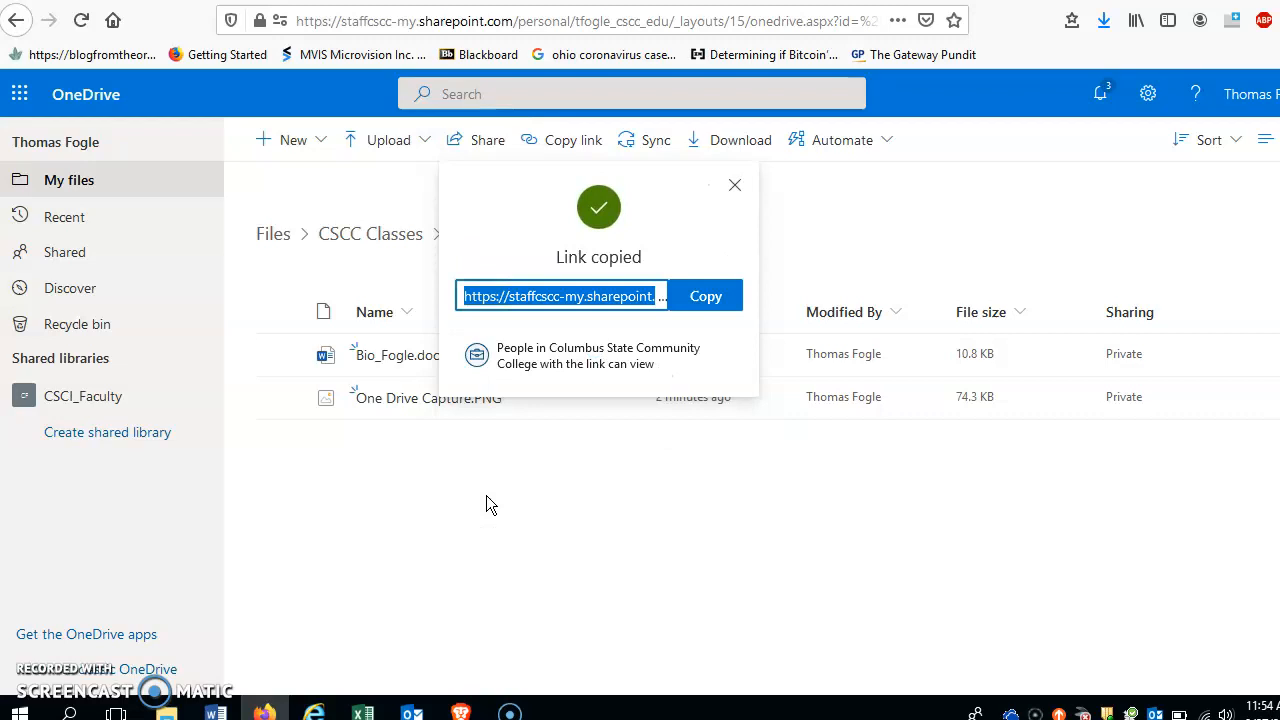
left_click(708, 297)
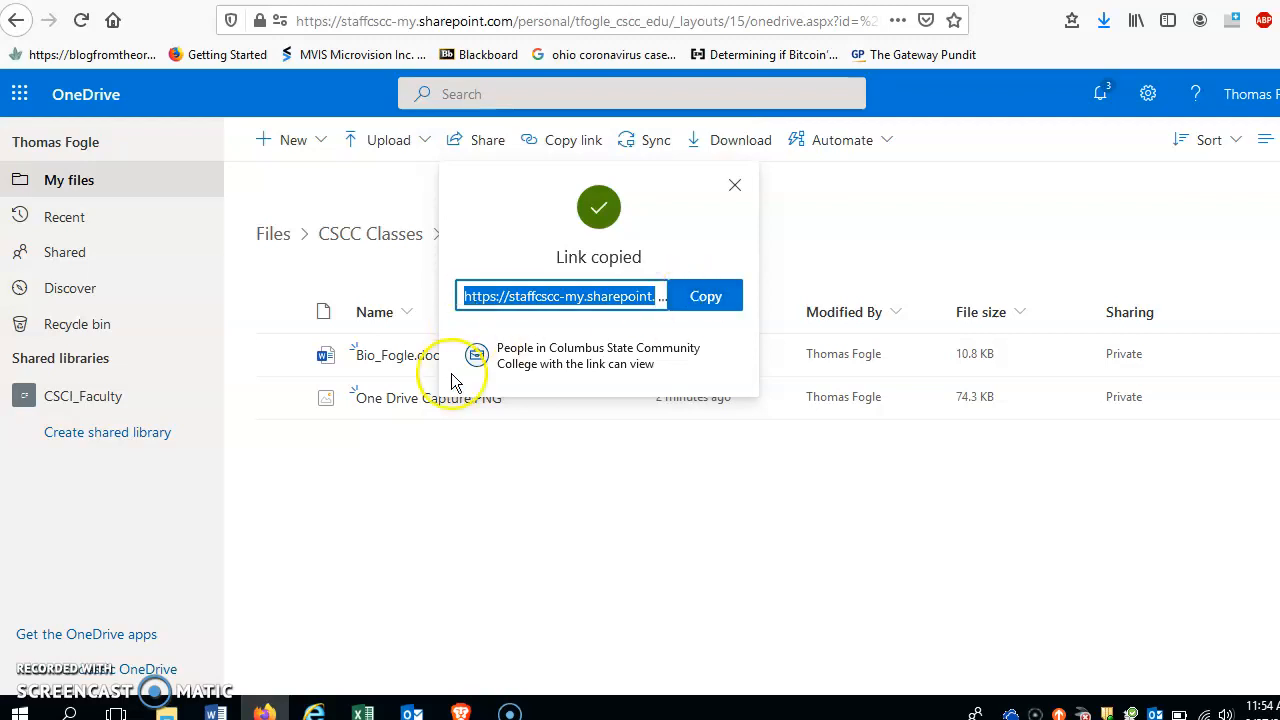
left_click(459, 545)
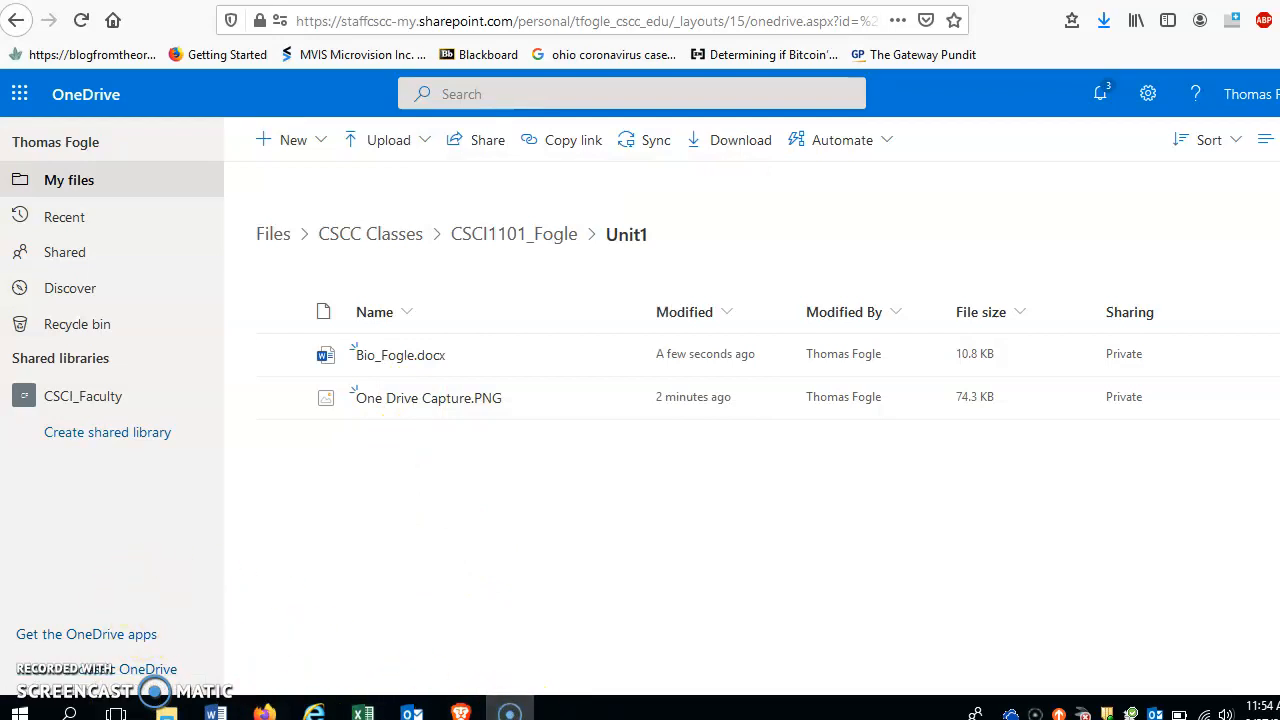
left_click(530, 682)
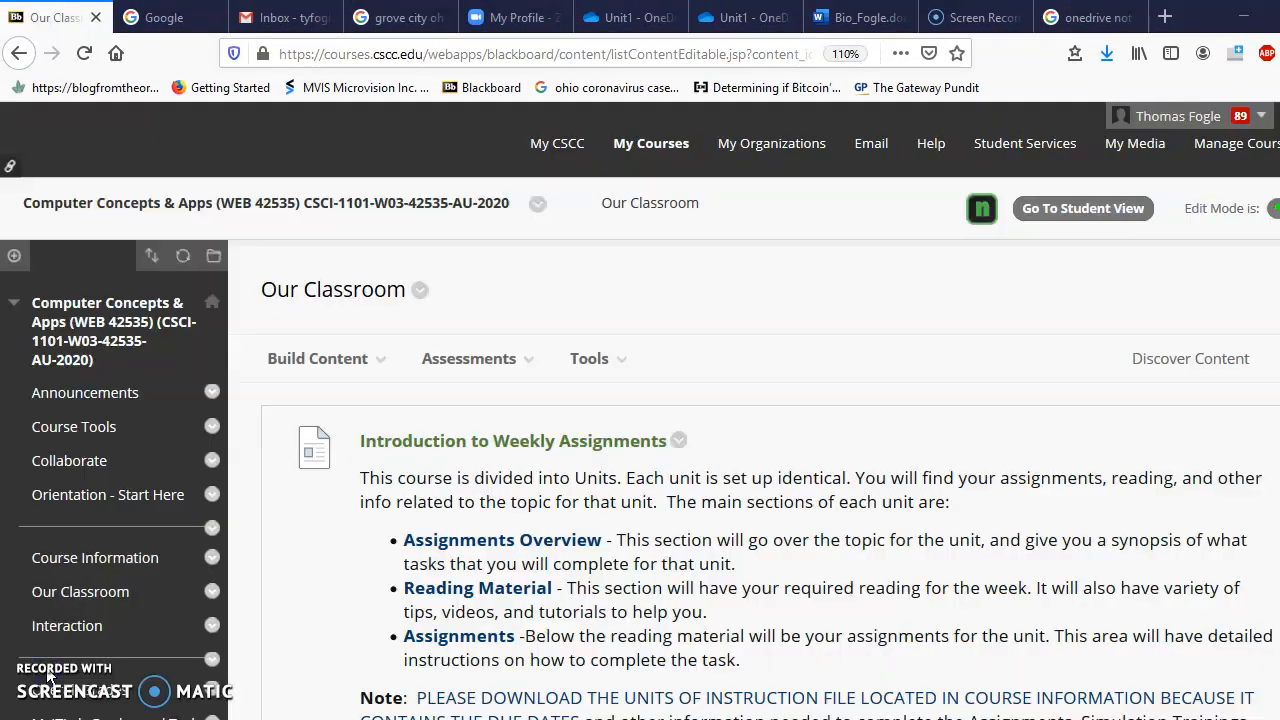
Step: Open the Unit 01 (First week of class) folder in Blackboard Learn
left_click(325, 358)
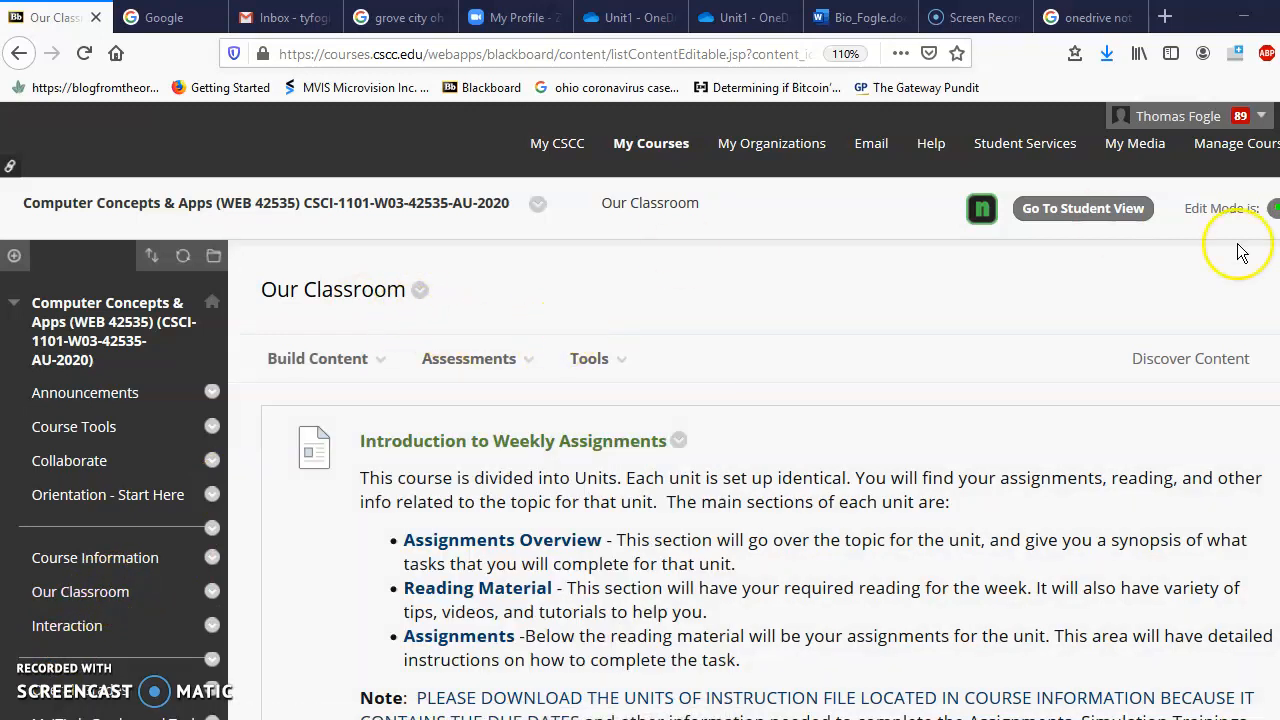
scroll(760, 400, "down", 4)
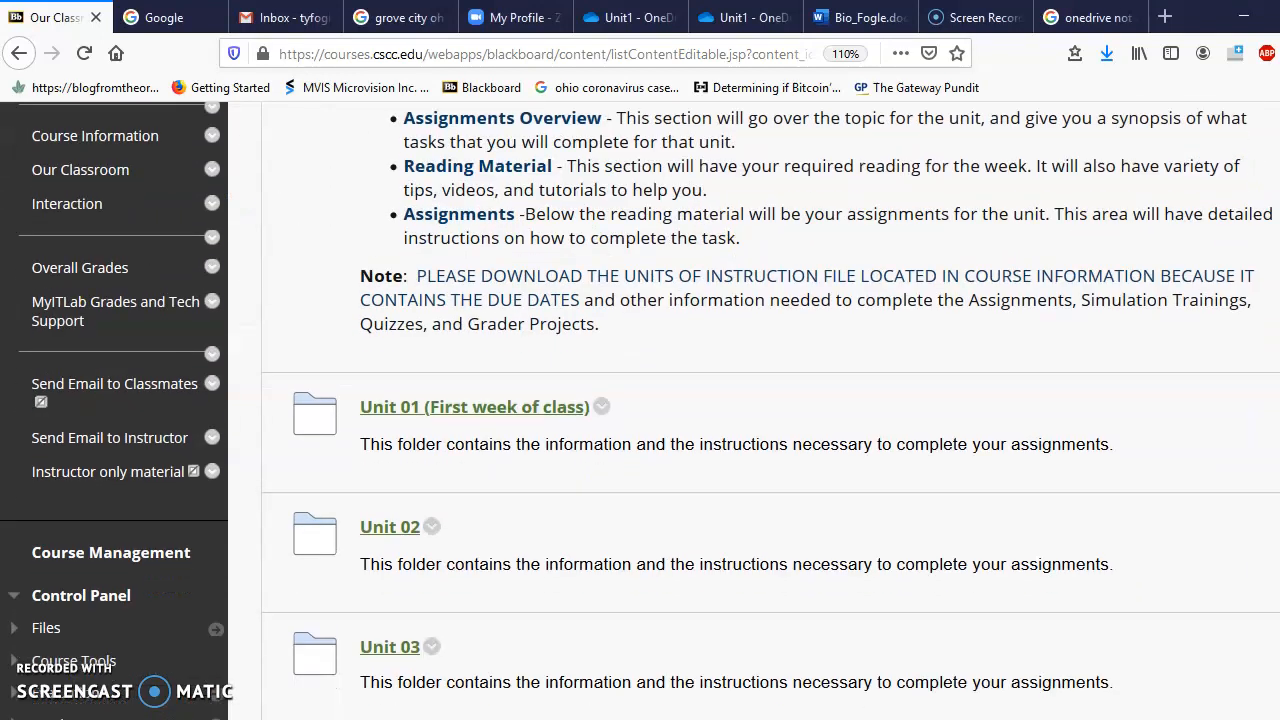
left_click(441, 409)
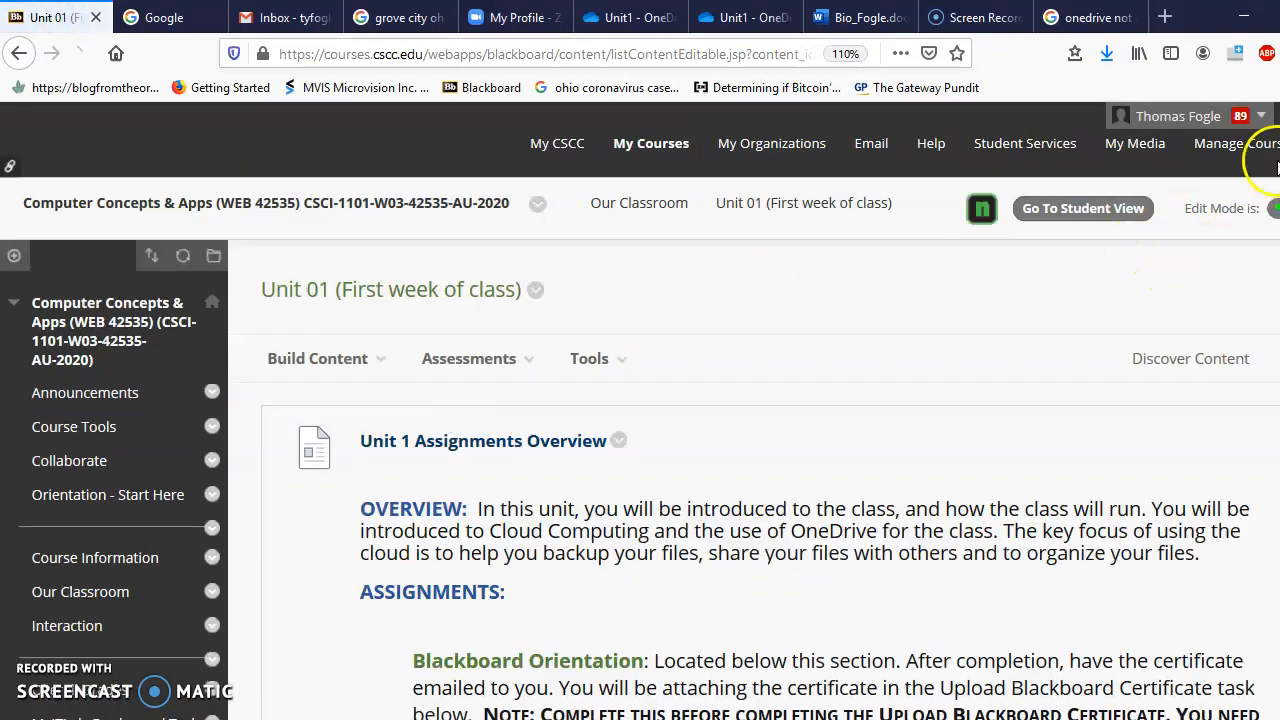
Step: Open the Unit 1- Cloud Computing Assignment submission page
scroll(640, 420, "down", 4)
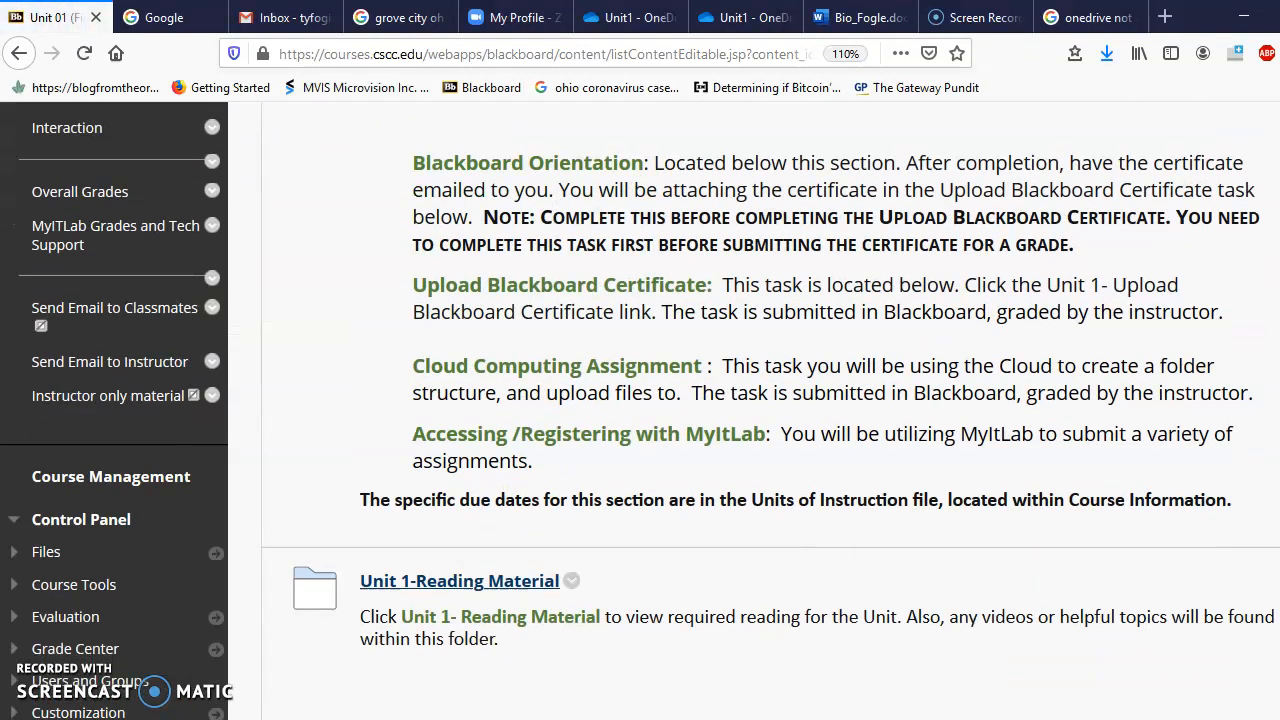
scroll(640, 420, "down", 3)
scroll(640, 420, "down", 8)
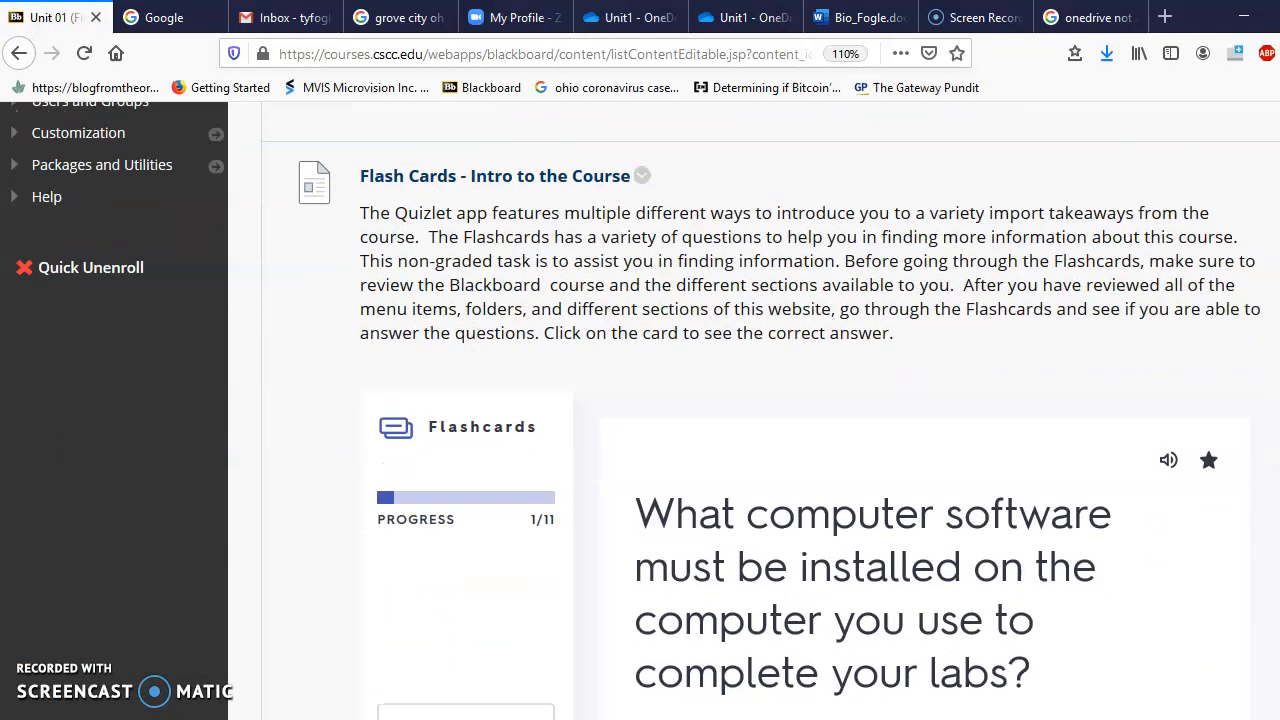
scroll(640, 420, "down", 2)
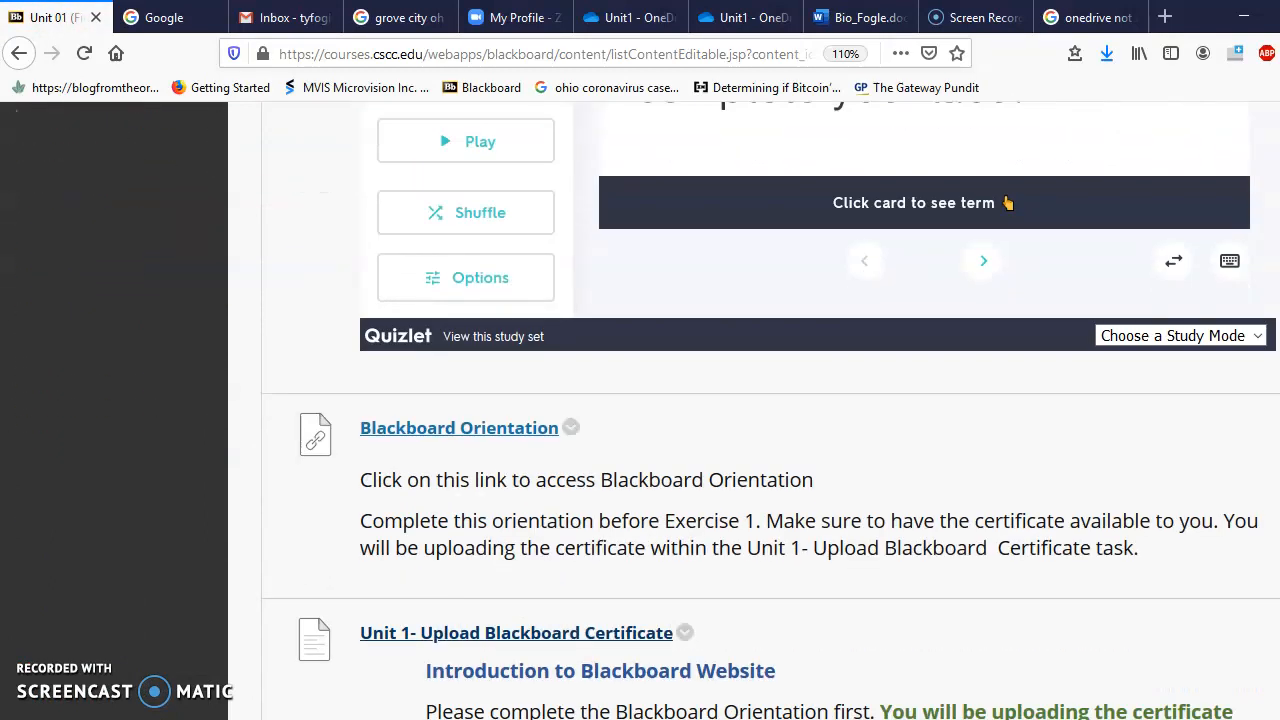
scroll(640, 420, "down", 2)
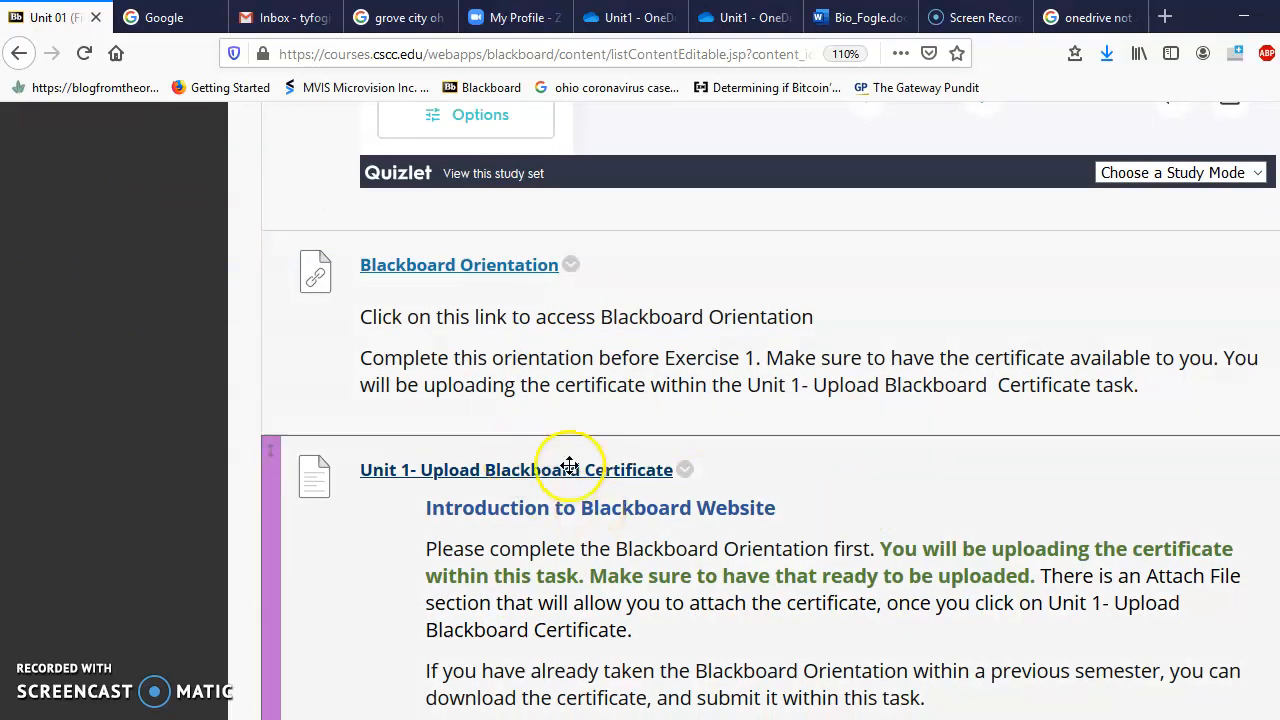
scroll(640, 420, "down", 5)
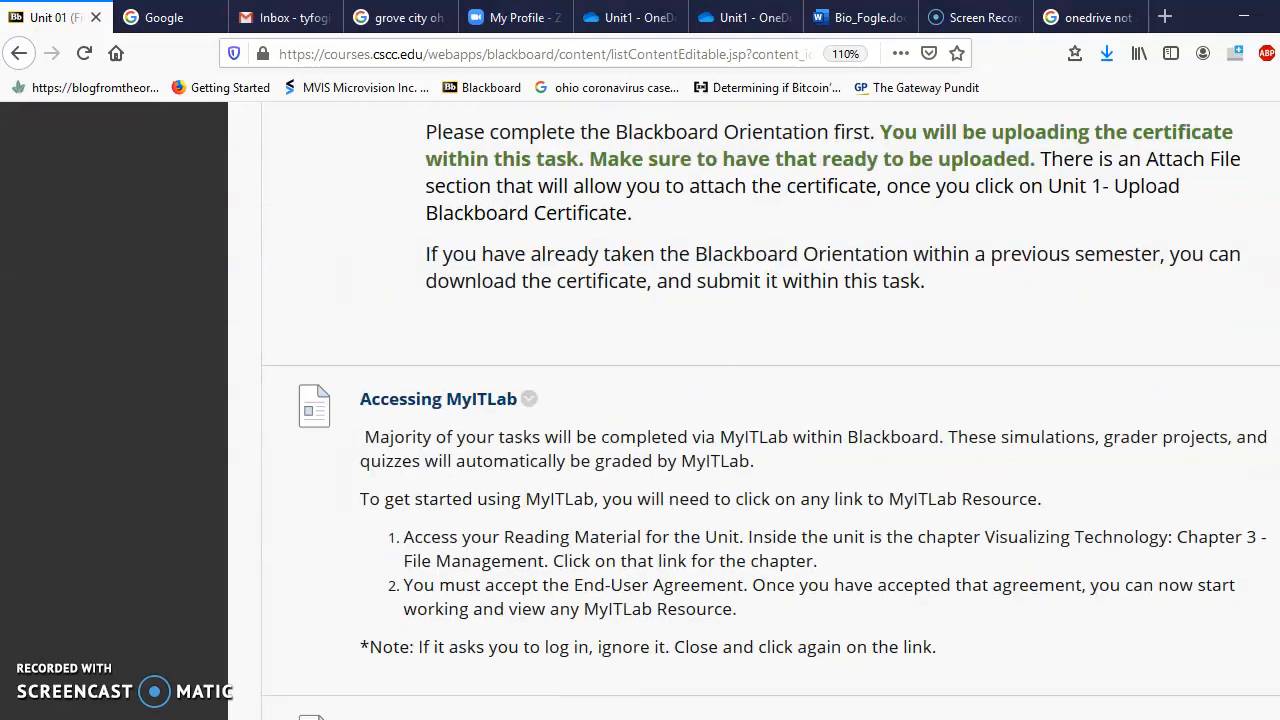
scroll(640, 420, "down", 3)
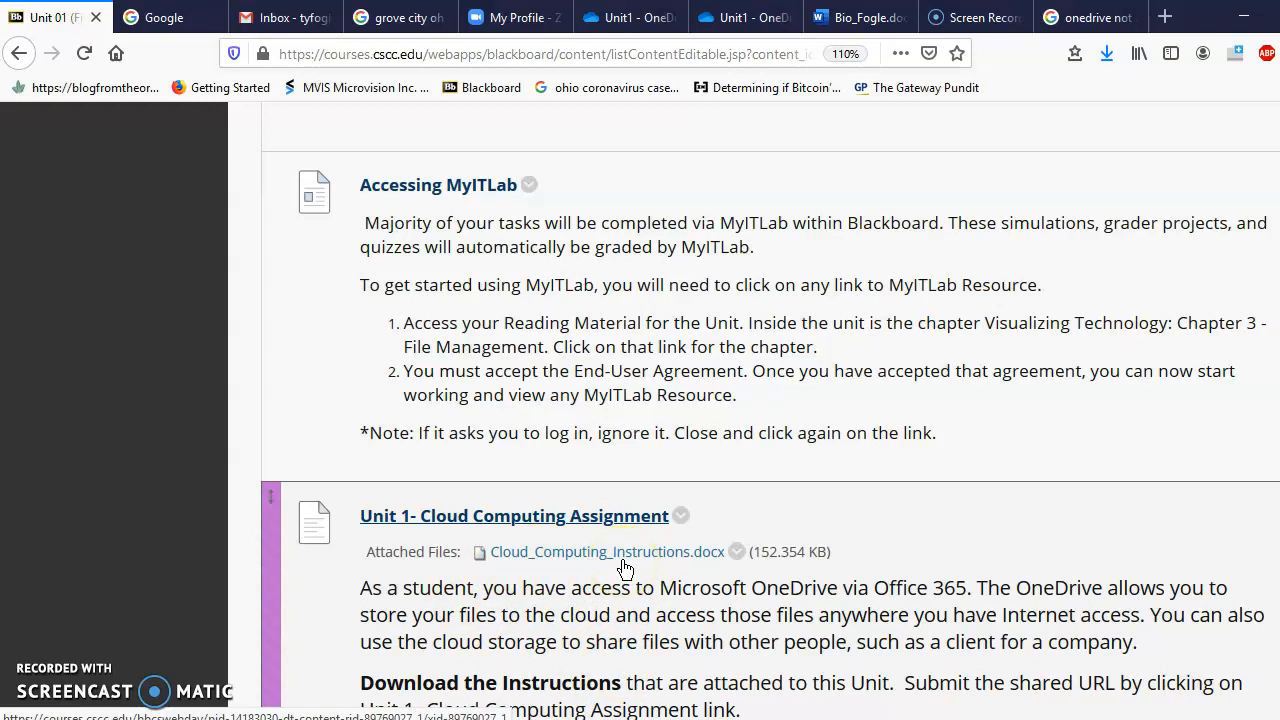
left_click(505, 516)
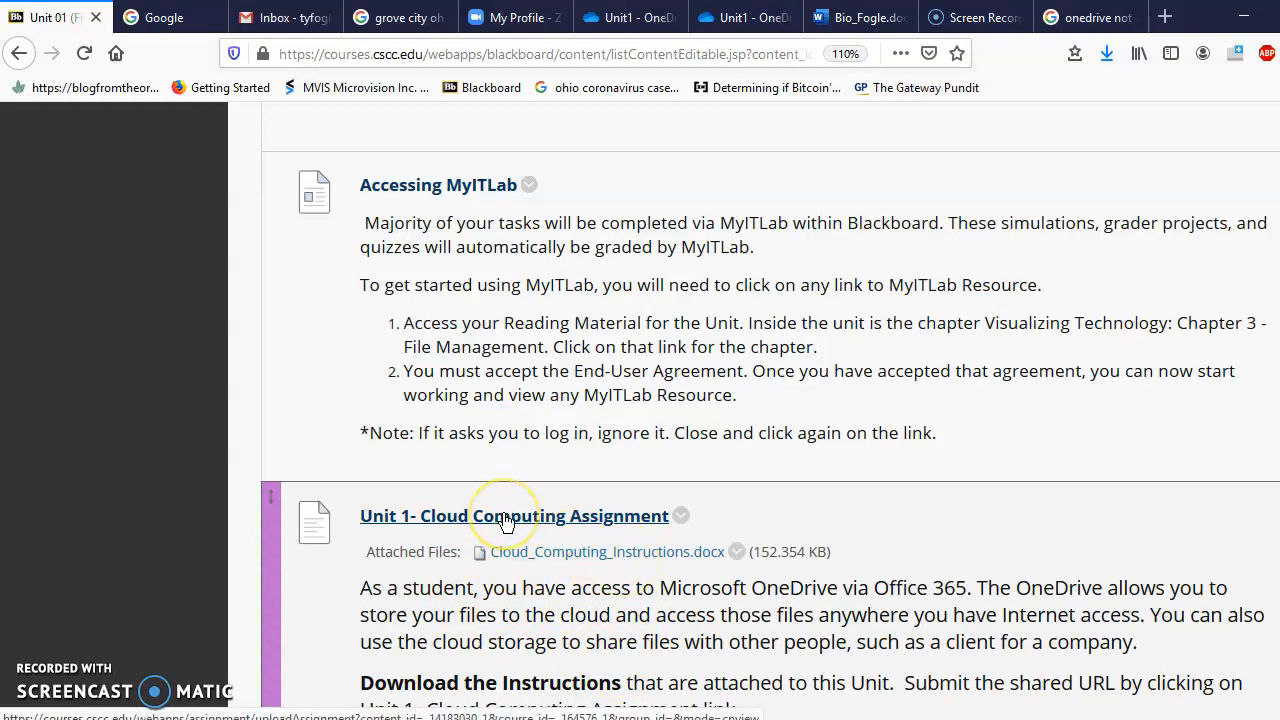
left_click(505, 517)
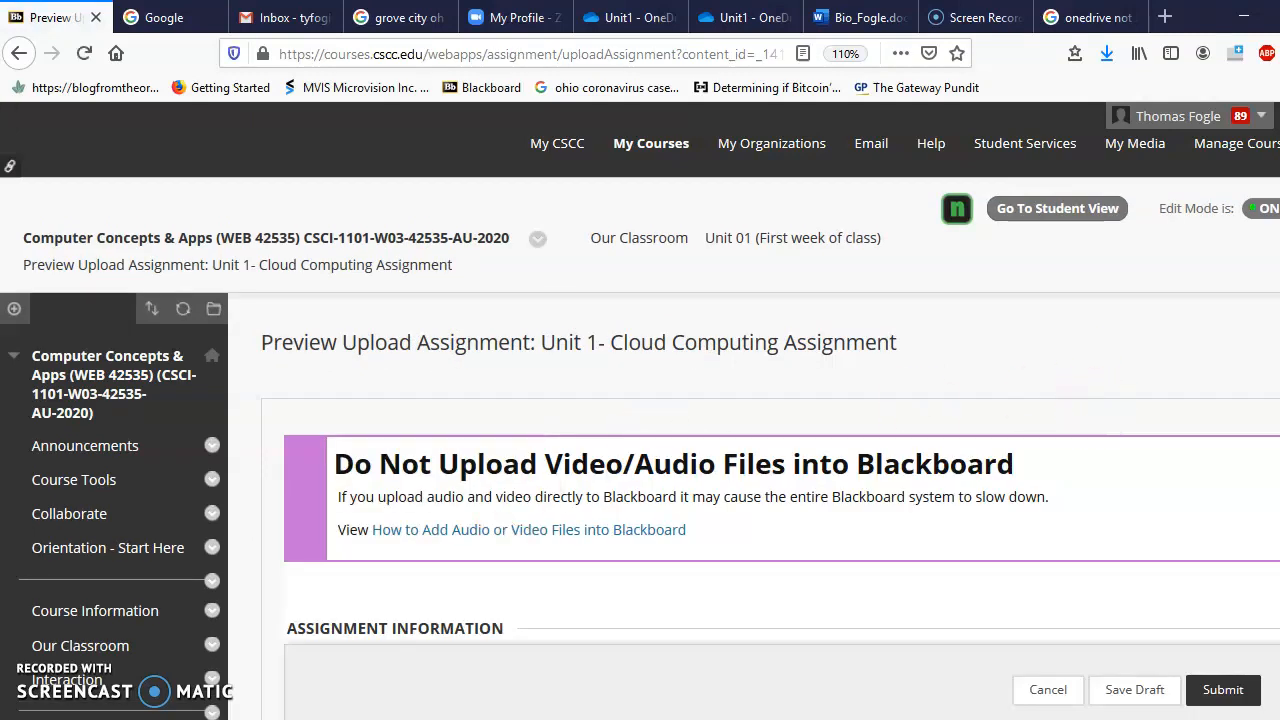
Step: Paste the shared OneDrive link into the assignment's Comments field
scroll(1009, 500, "down", 4)
scroll(1009, 500, "down", 6)
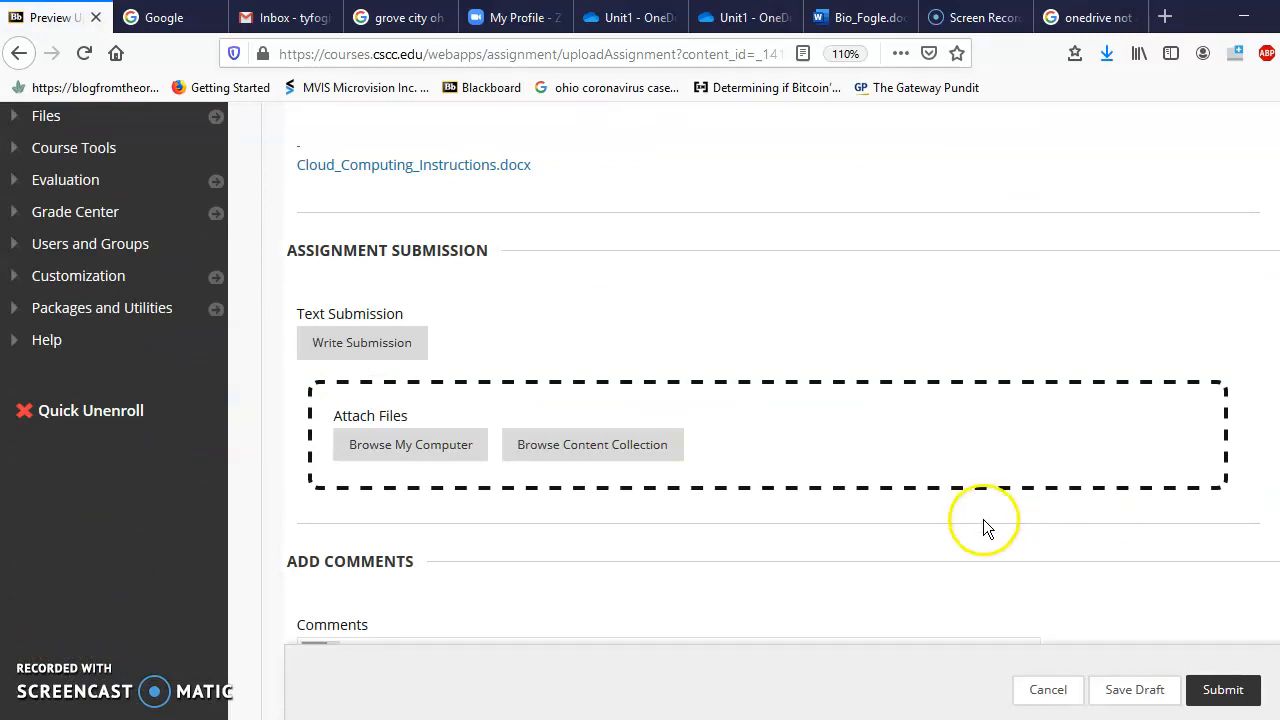
left_click(462, 460)
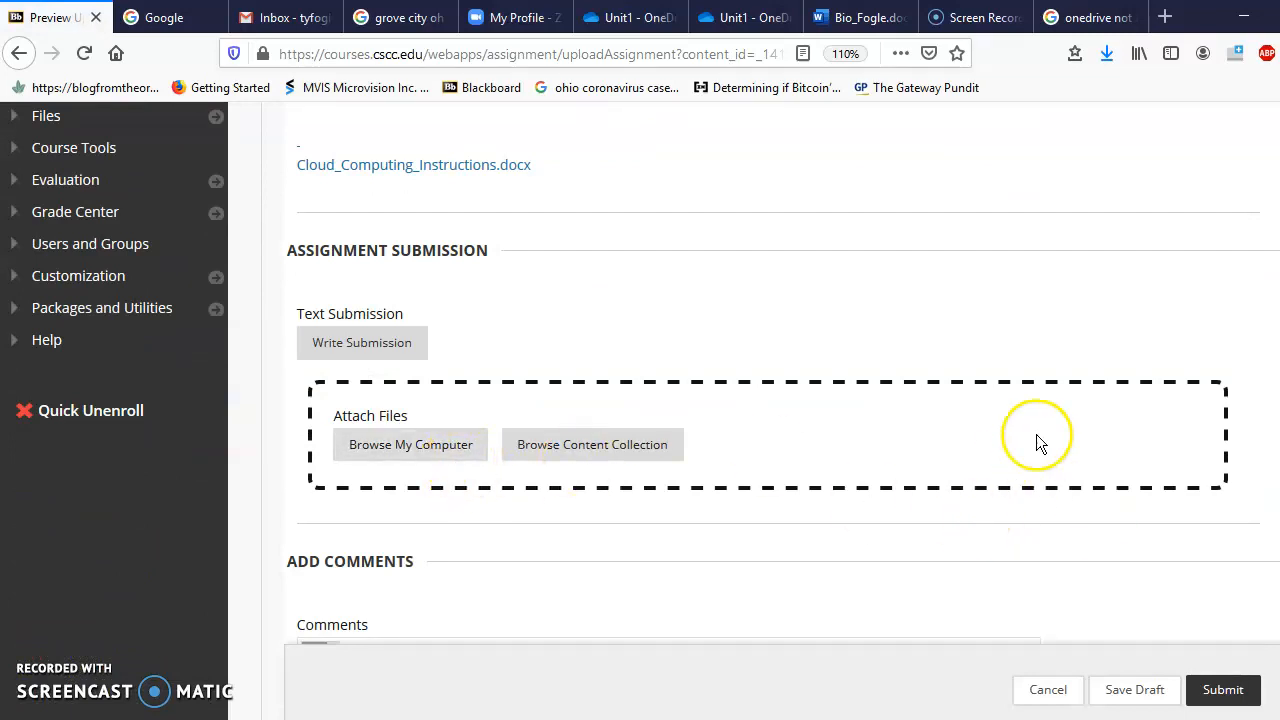
scroll(860, 500, "down", 3)
left_click(860, 500)
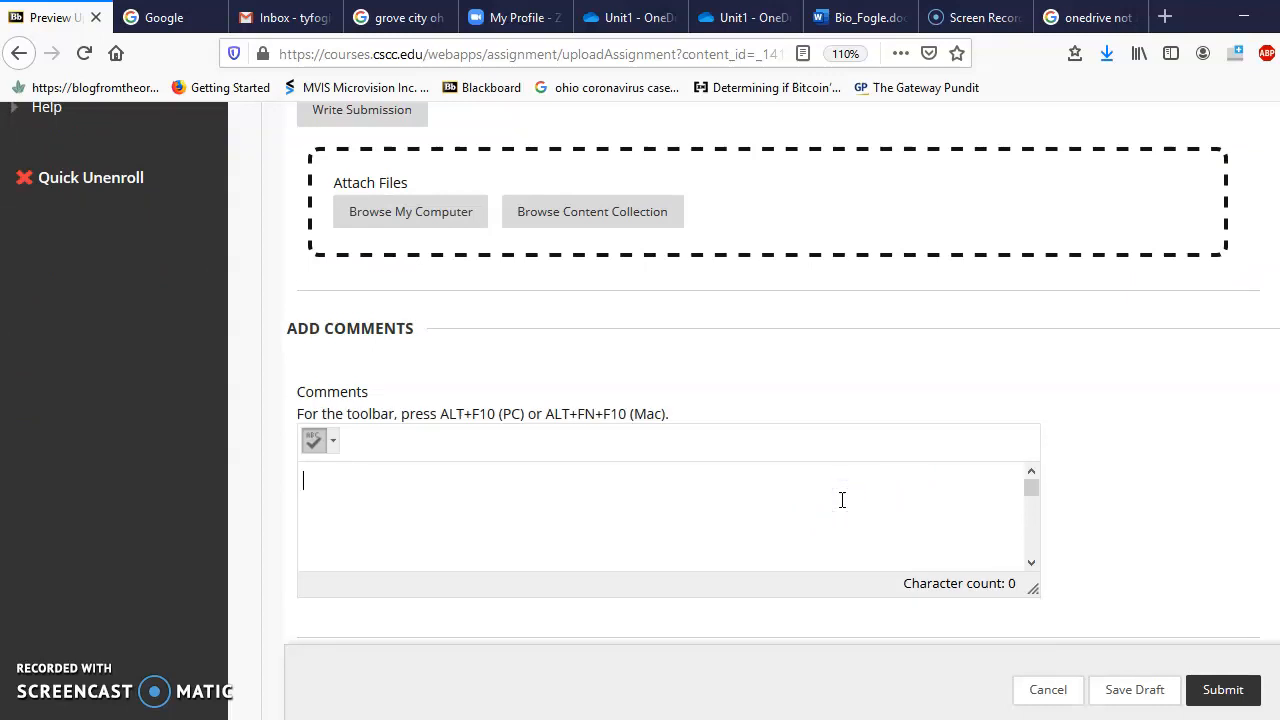
left_click(842, 500)
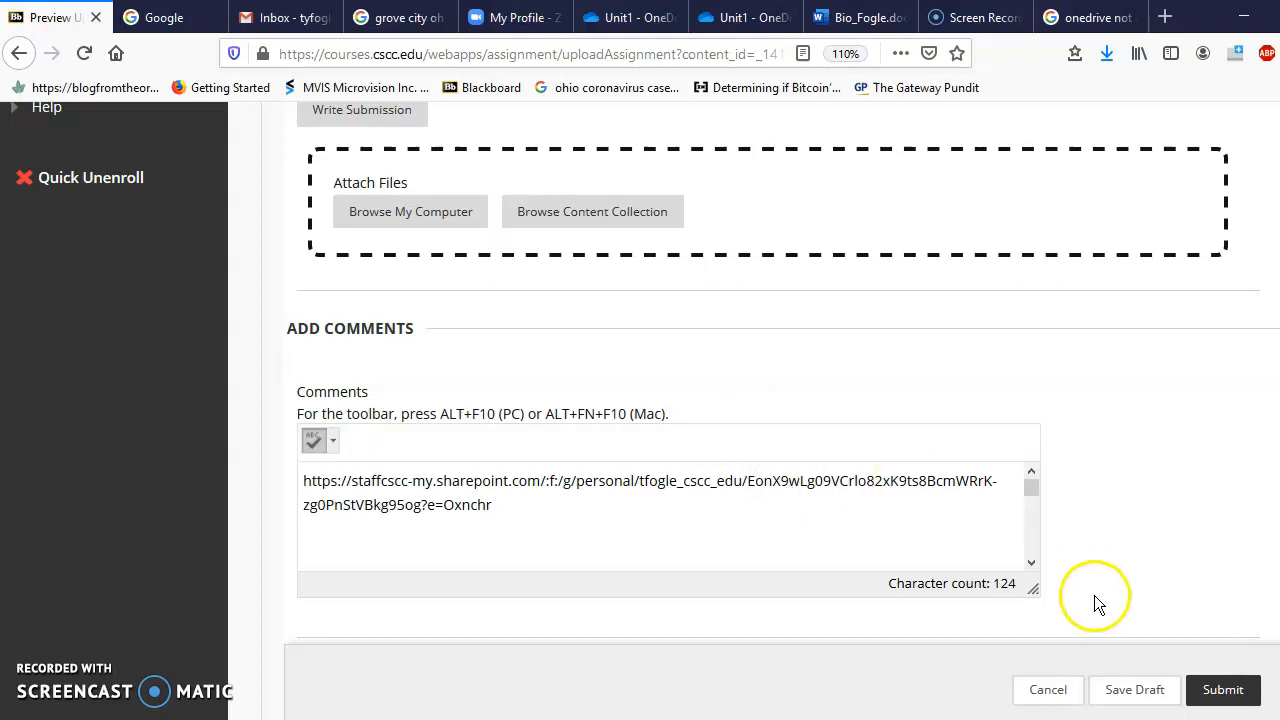
Step: Submit the assignment without attached files and dismiss the not-saved notice
left_click(1228, 694)
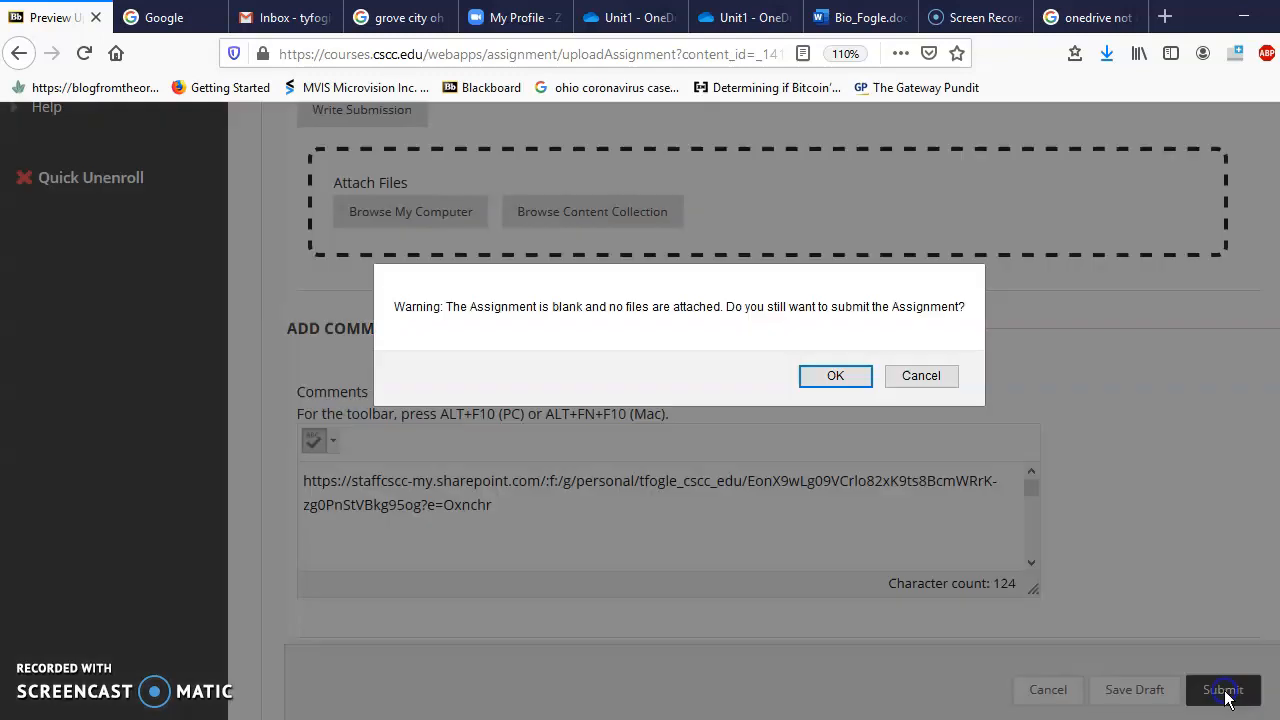
left_click(838, 382)
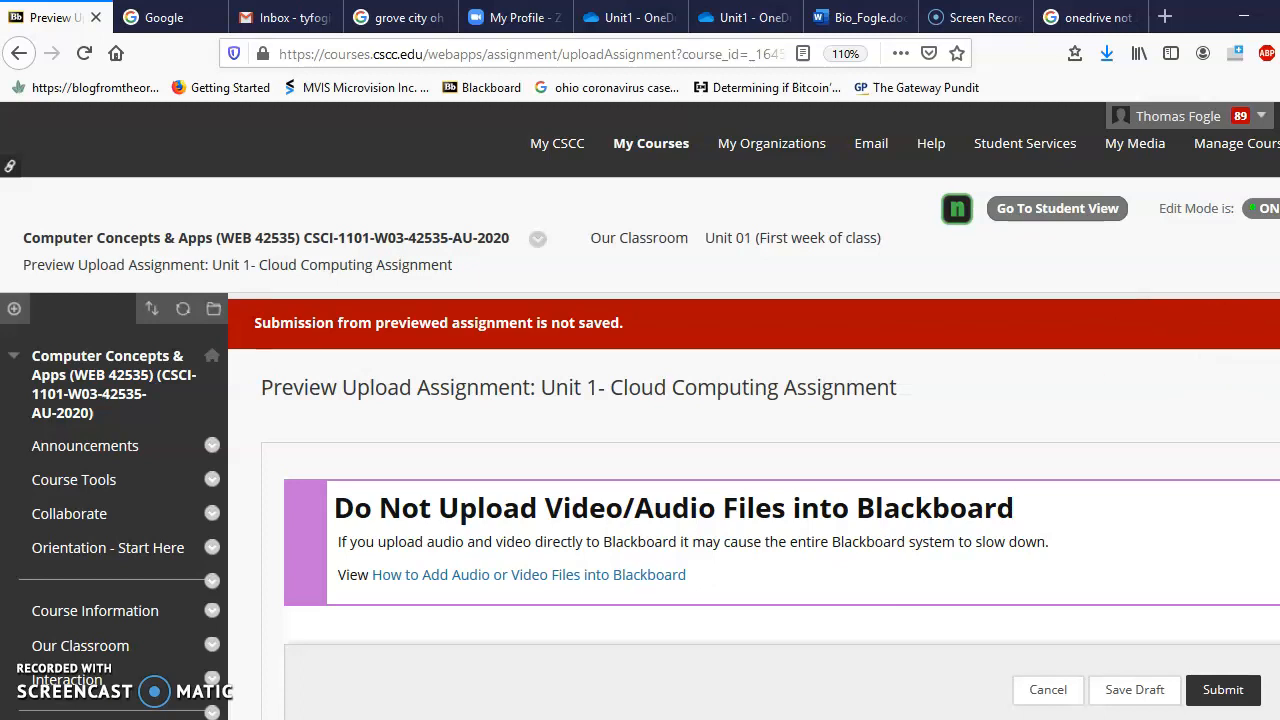
left_click(1250, 322)
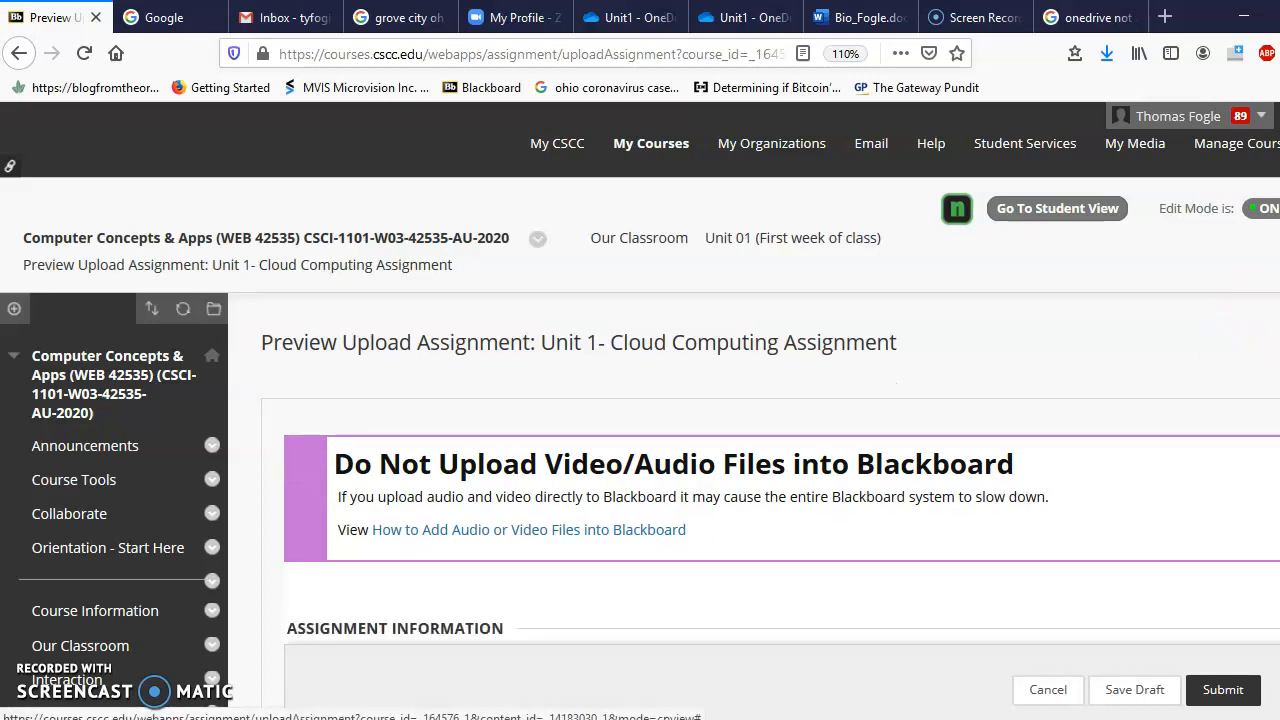
Step: Paste the shared OneDrive link into the Write Submission text box and submit it
scroll(640, 400, "down", 7)
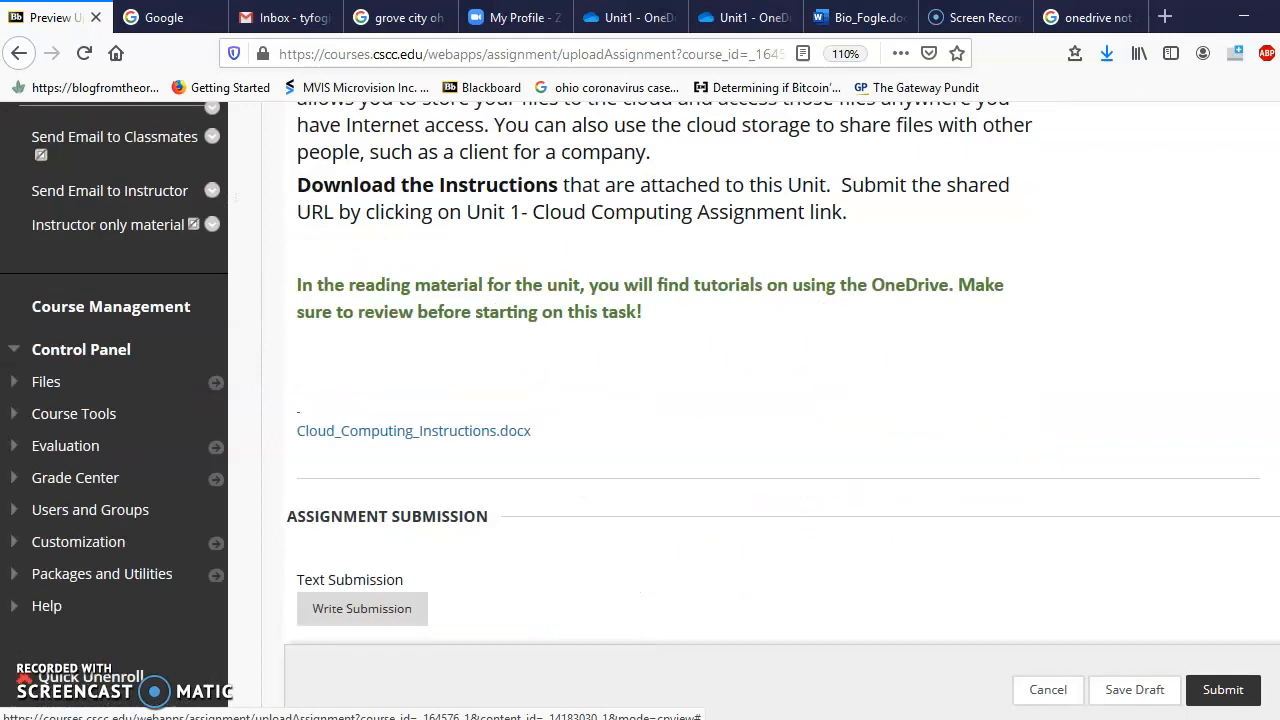
scroll(640, 400, "down", 2)
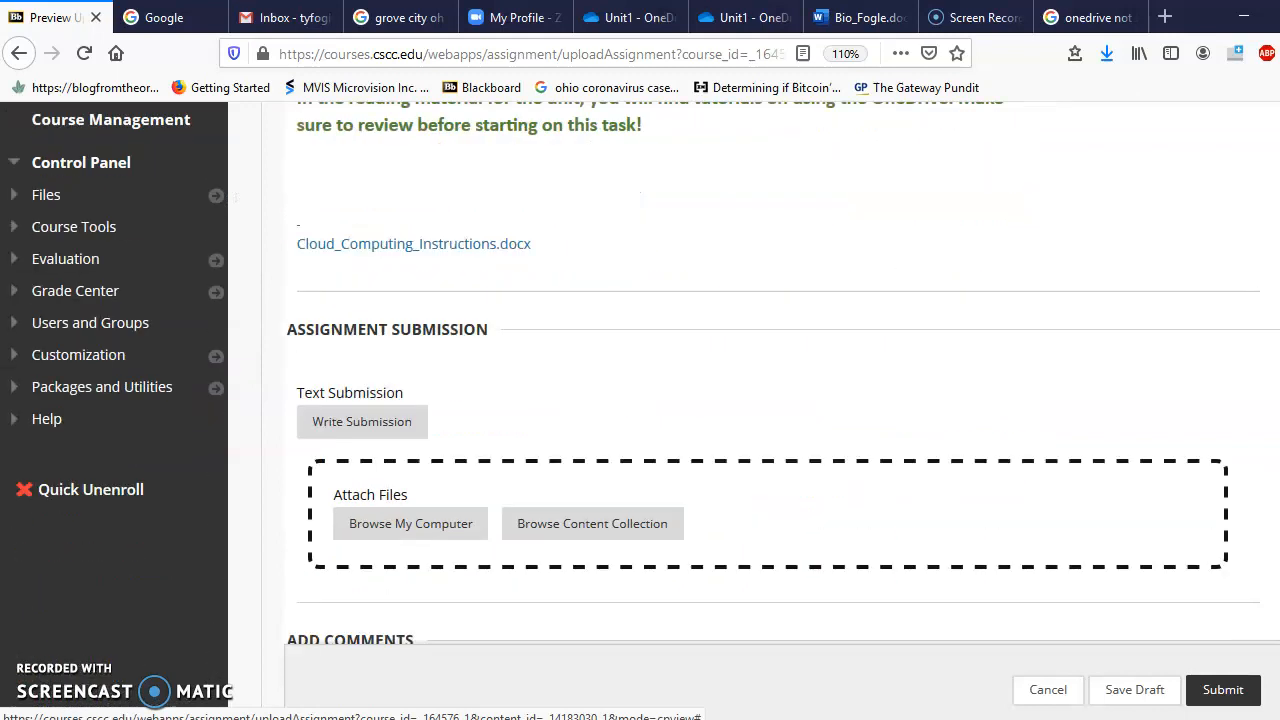
scroll(640, 400, "down", 3)
scroll(897, 449, "up", 1)
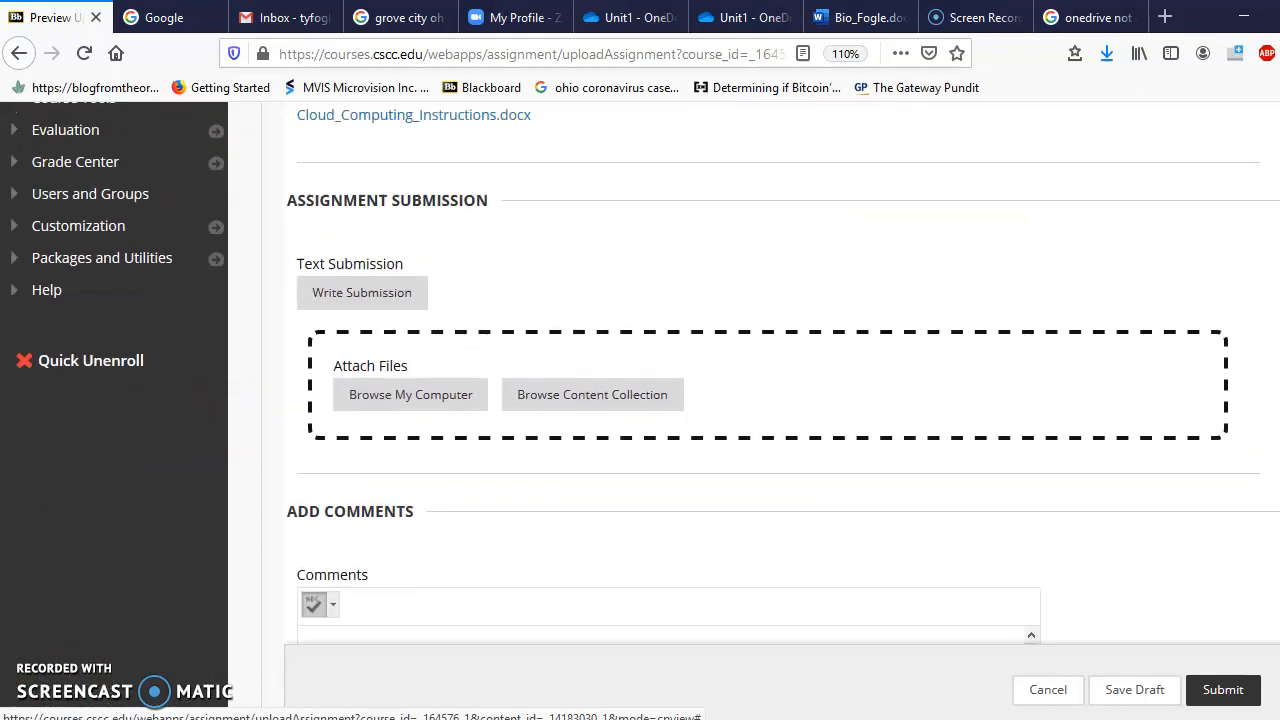
left_click(383, 303)
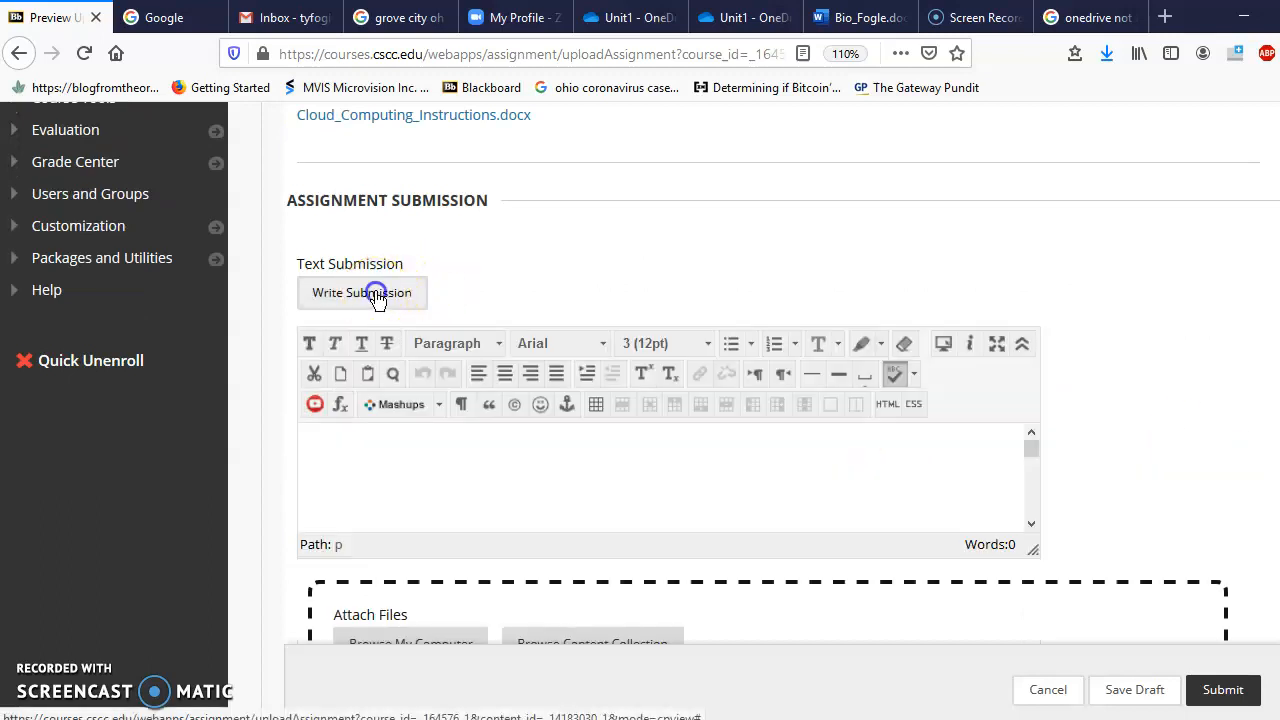
left_click(412, 453)
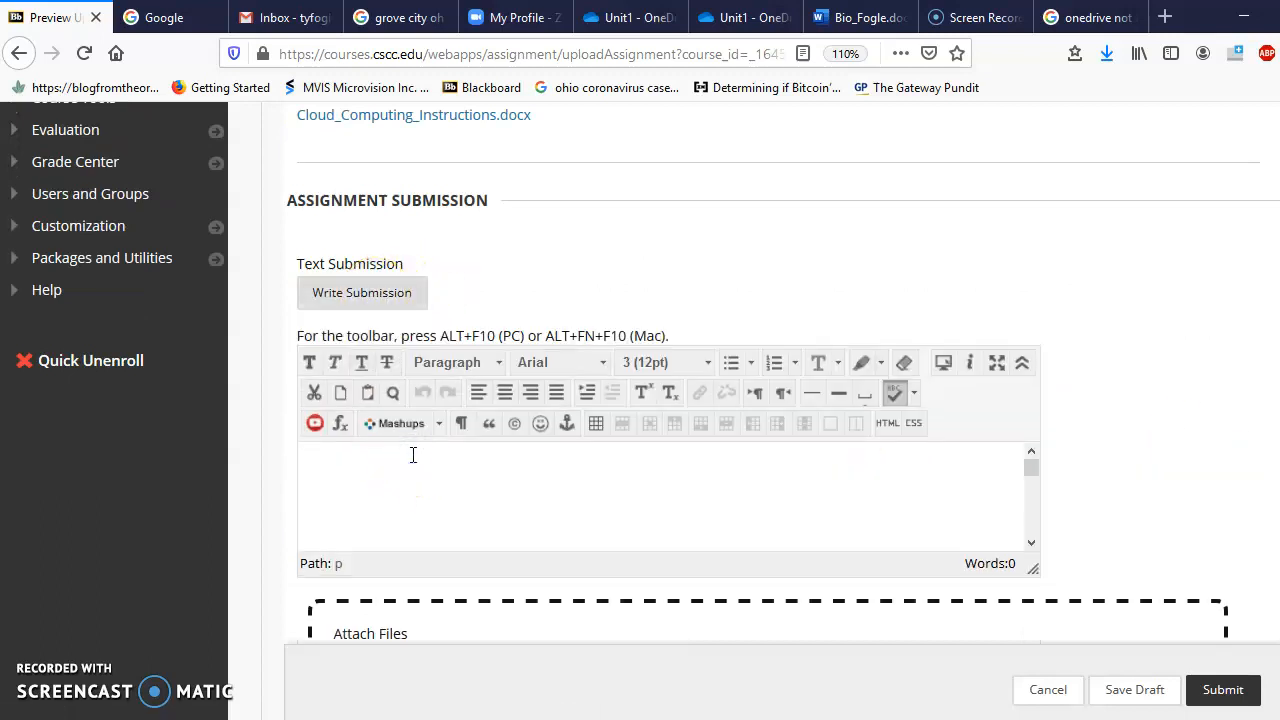
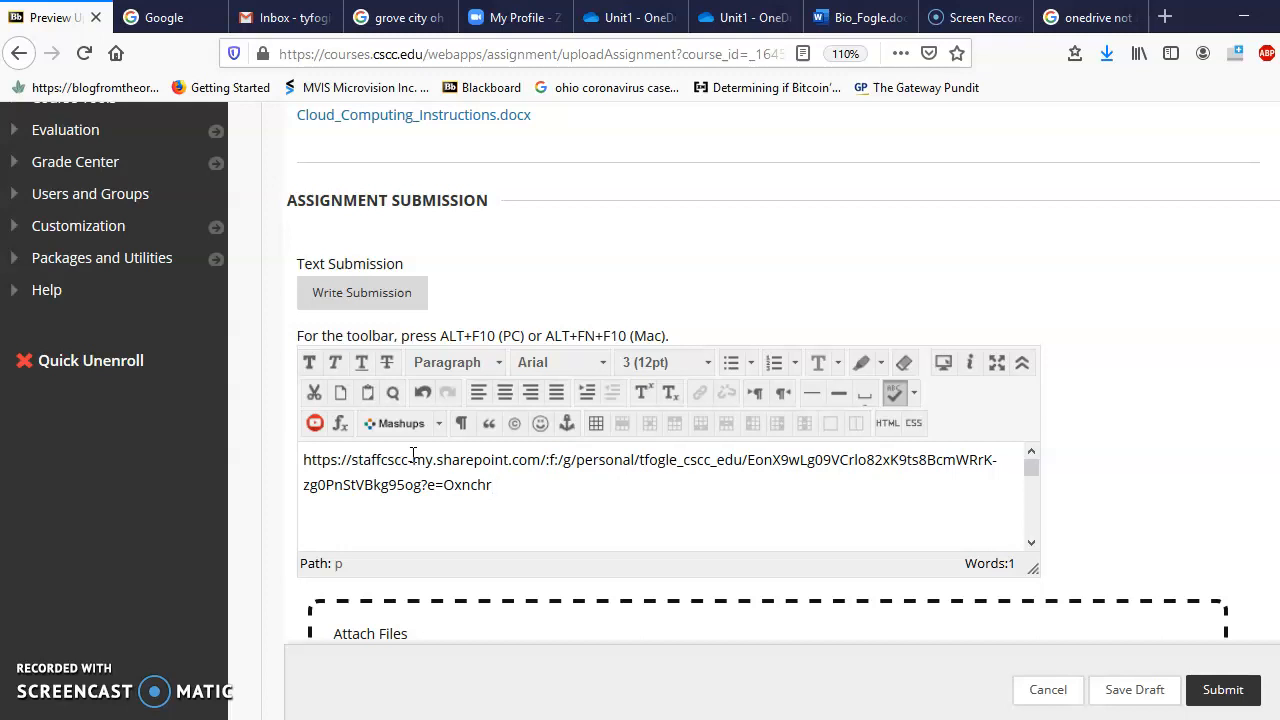
left_click(900, 520)
left_click(1224, 691)
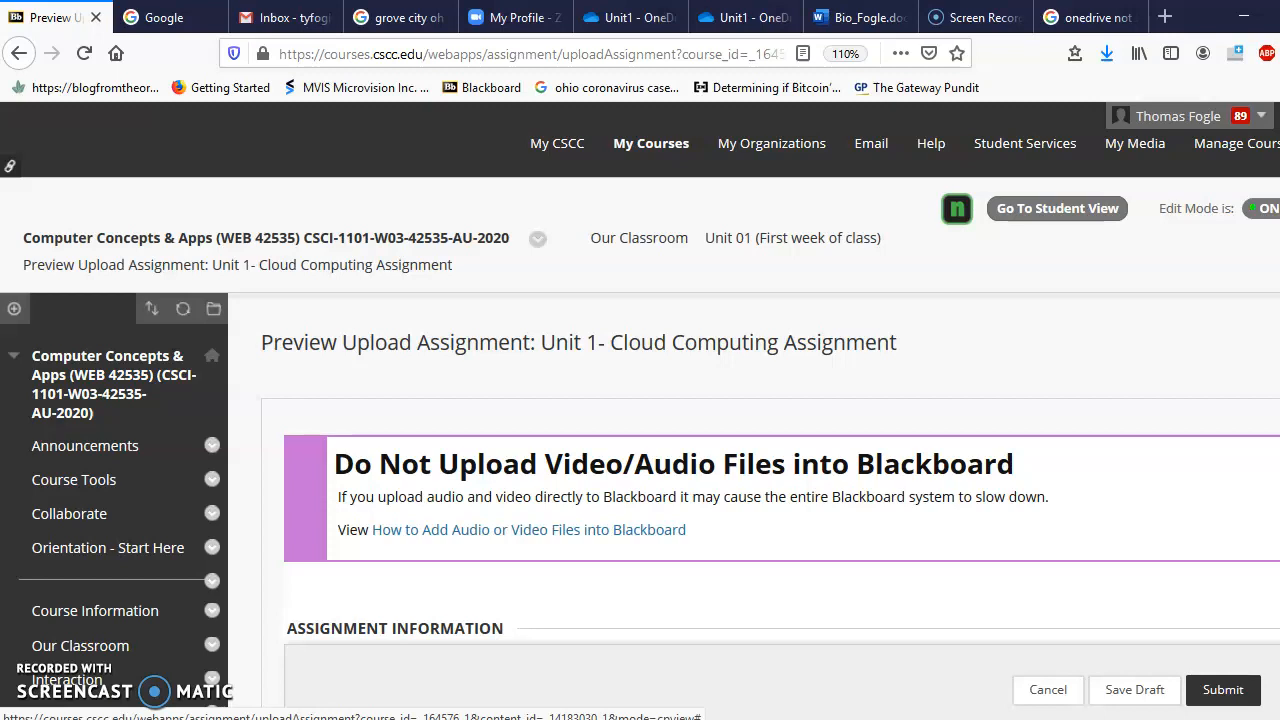
Step: Paste the copied shared OneDrive folder link into a new Firefox tab and load it
left_click(1164, 16)
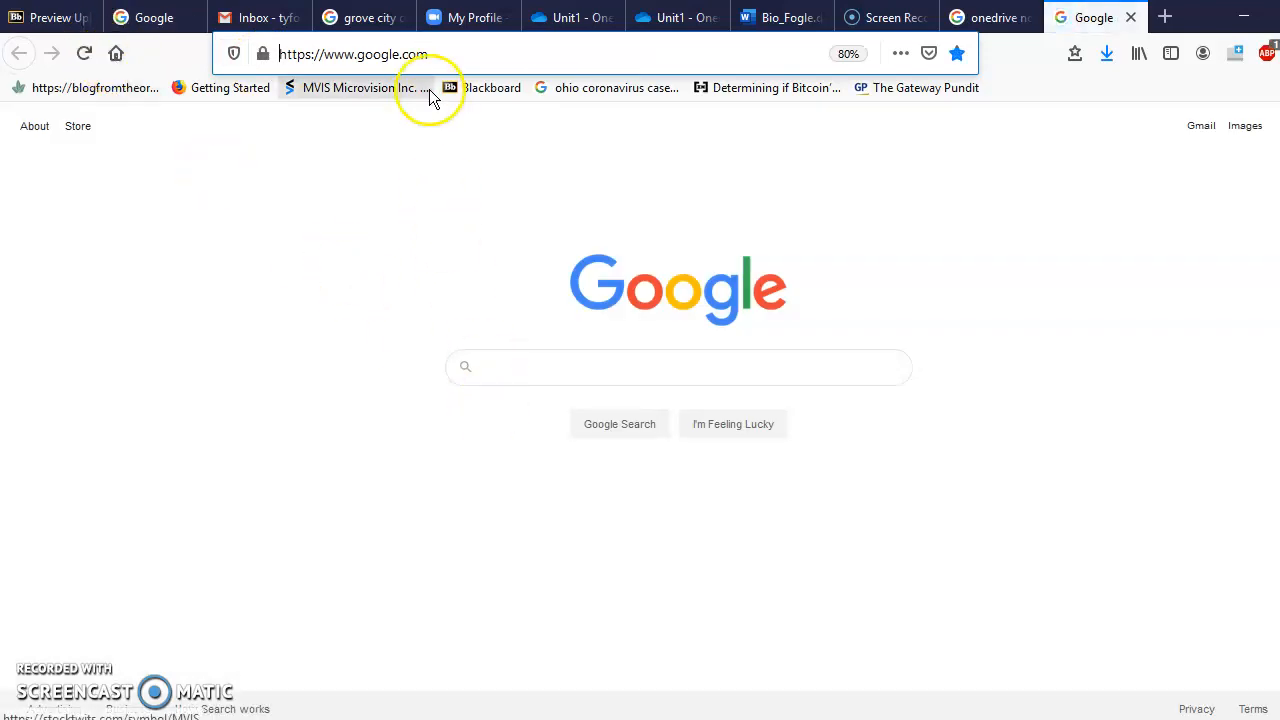
left_click(397, 52)
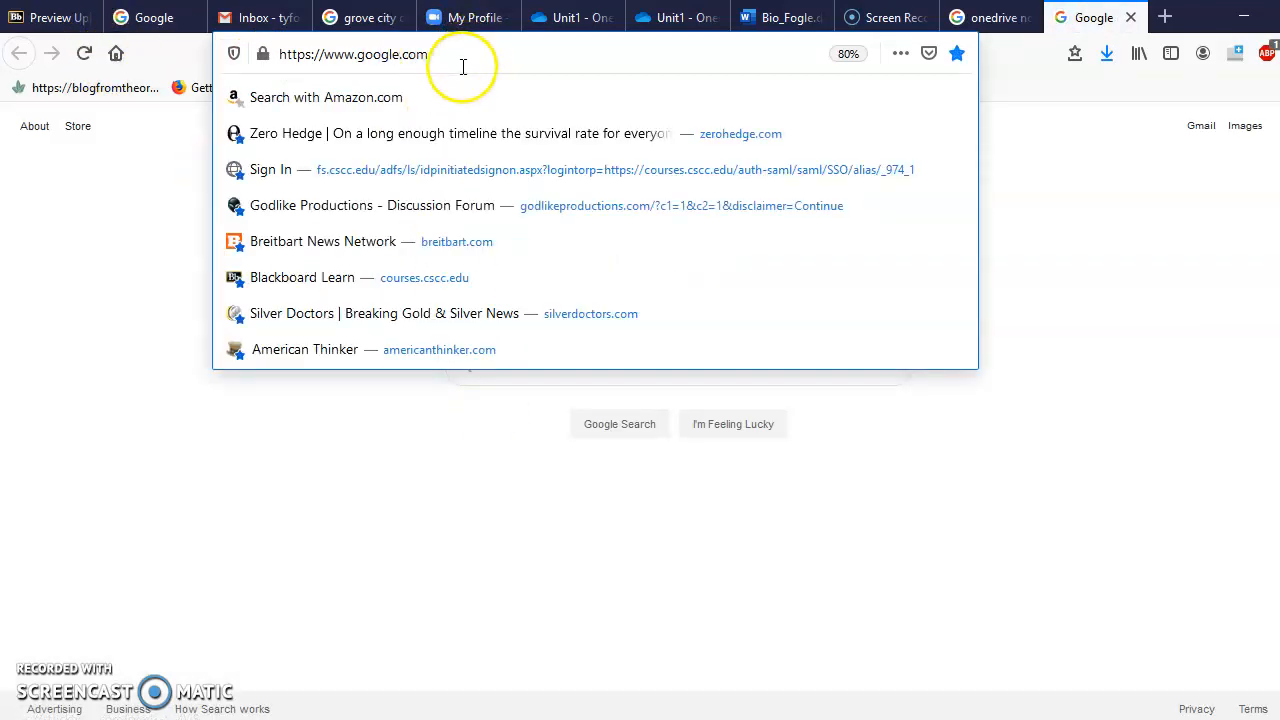
key("ctrl+a")
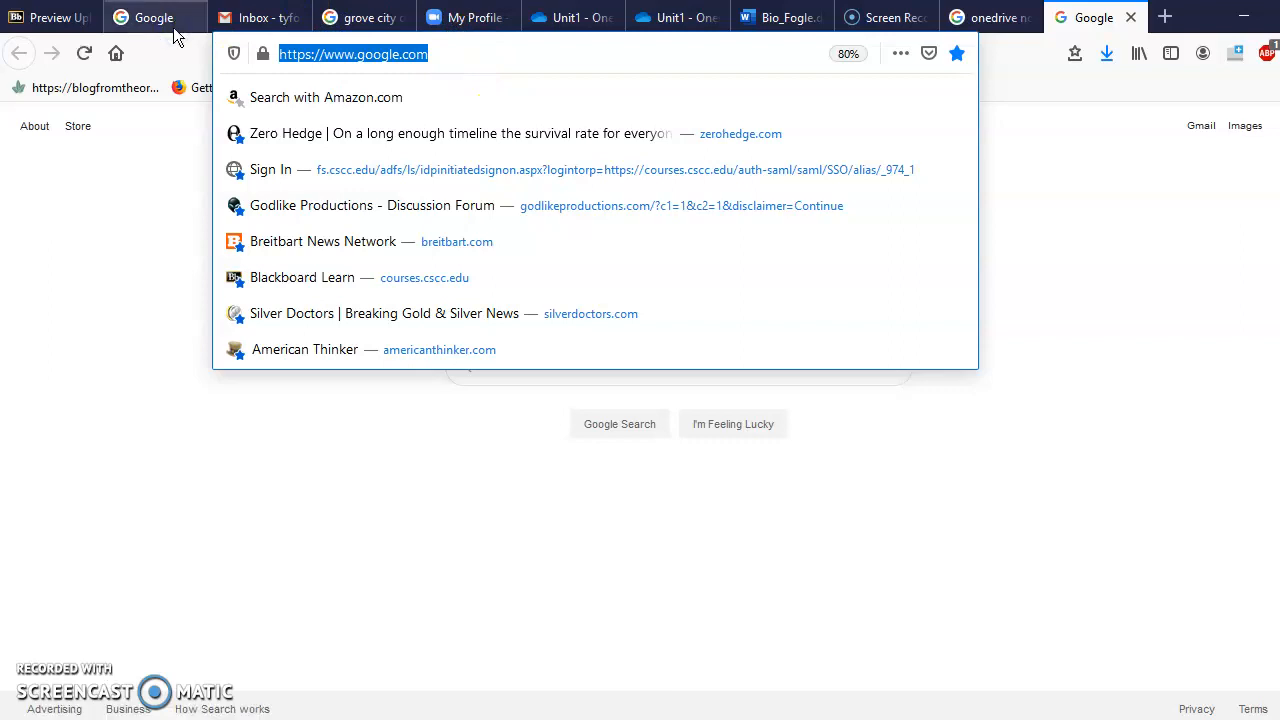
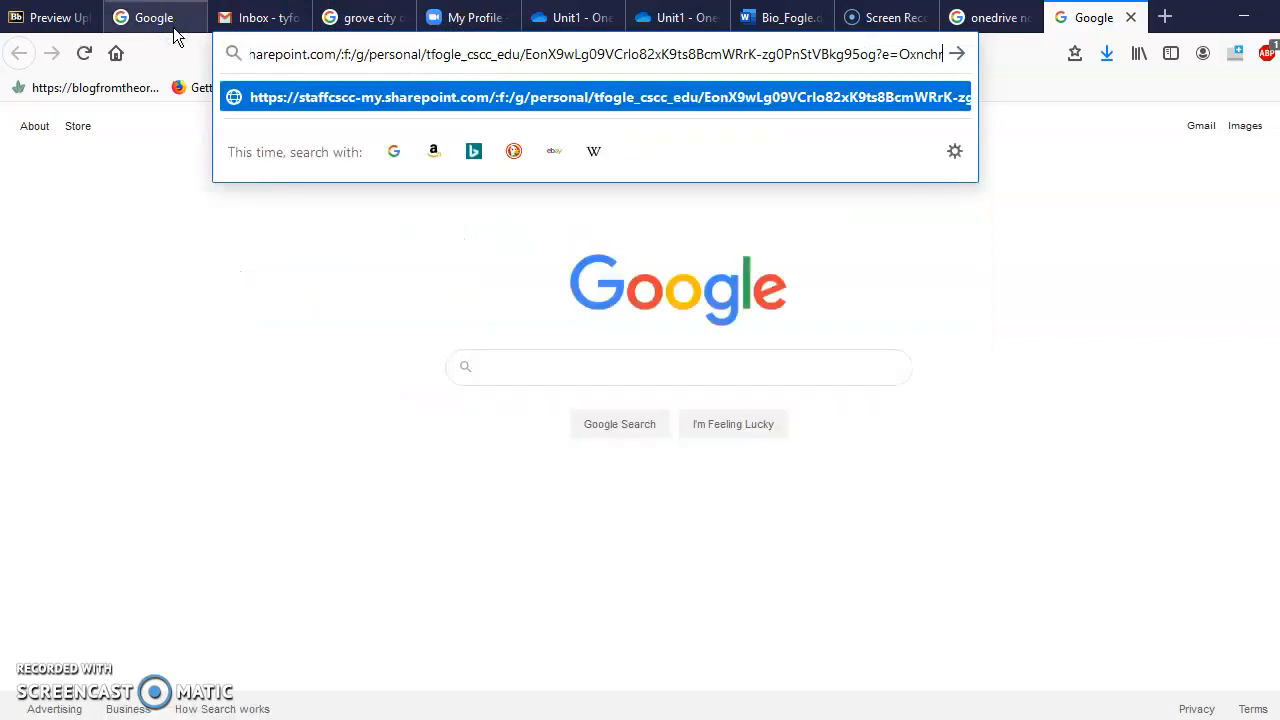
key("Return")
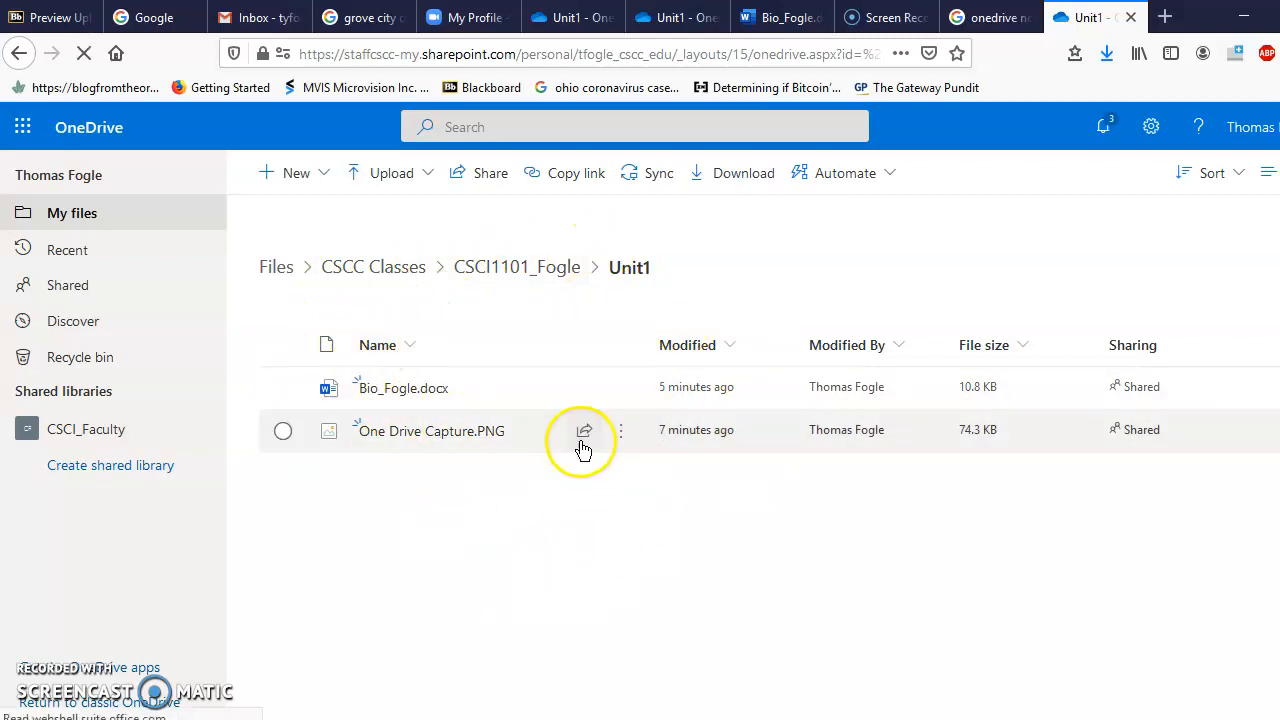
Step: Confirm Bio_Fogle.docx and One Drive Capture.PNG in the Unit1 folder are both marked Shared
mouse_move(583, 451)
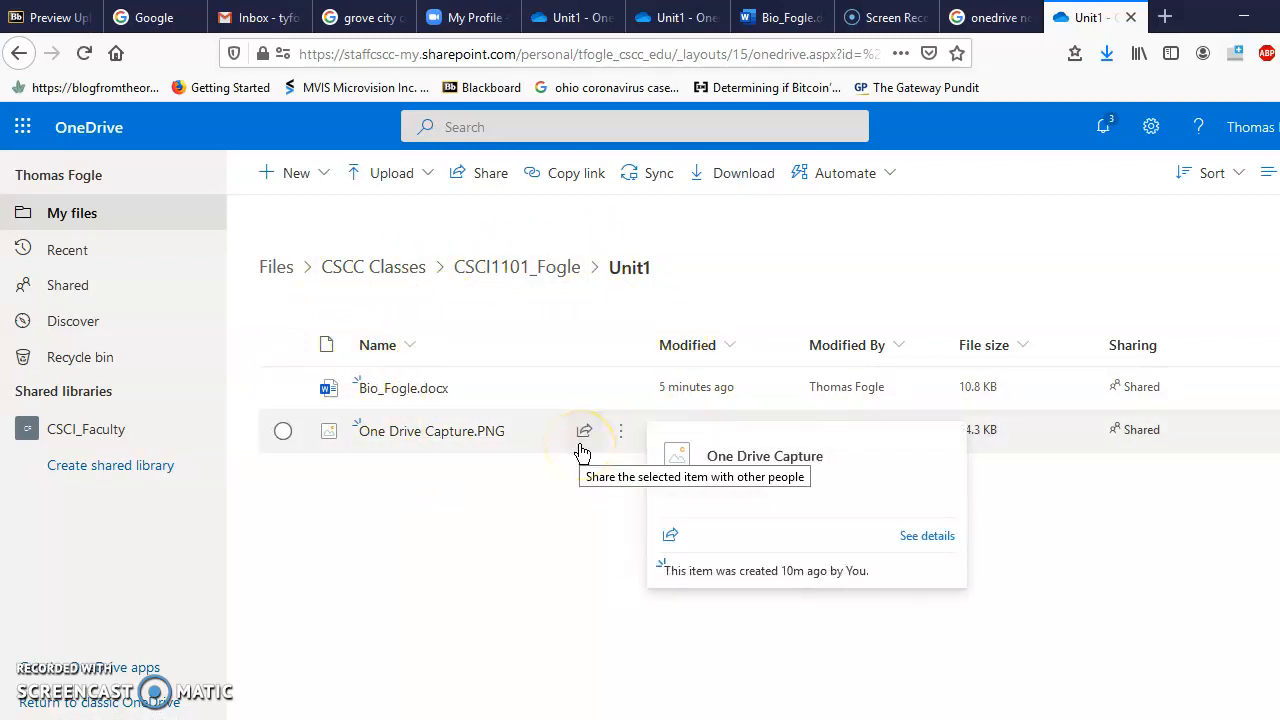